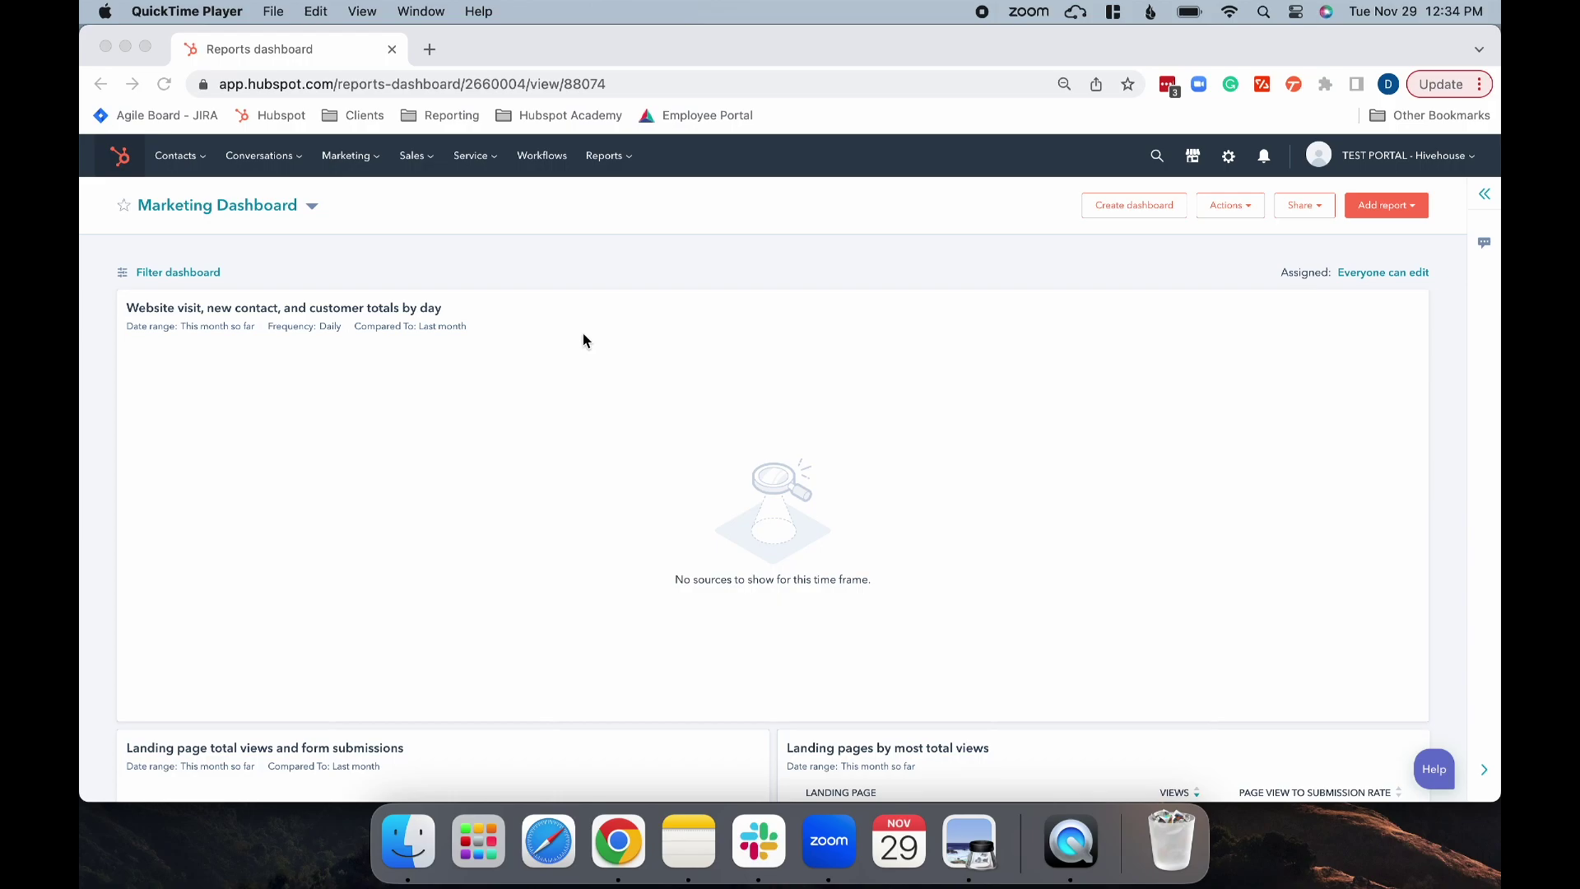
Create a regular marketing email from the drag-and-drop Sample Template under Marketing > Email
{"action": "left_click", "coordinate": [346, 155]}
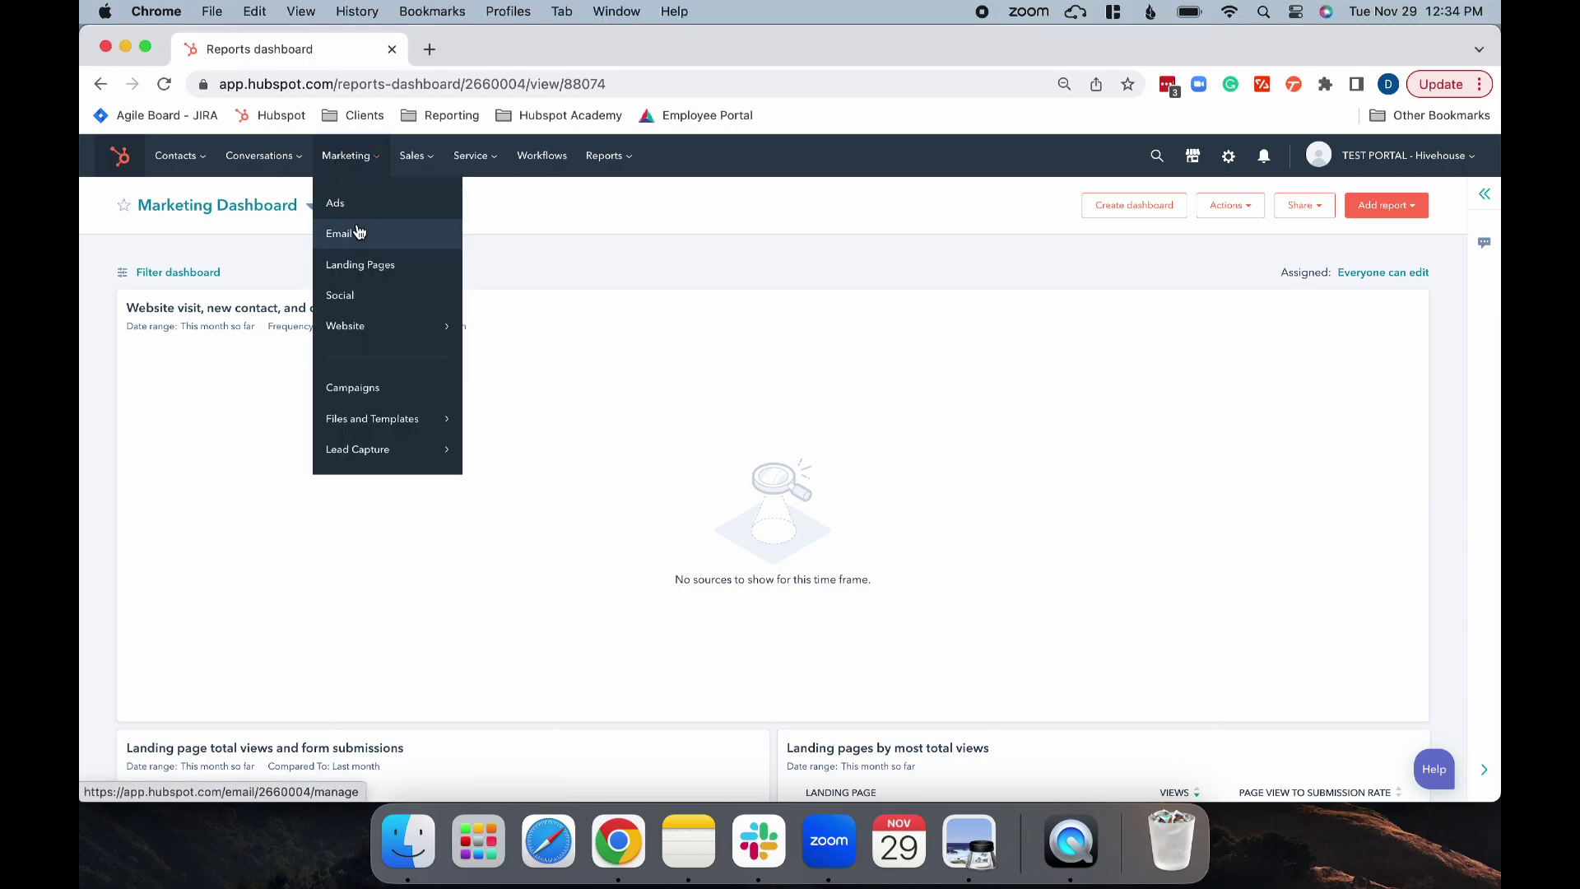
{"action": "left_click", "coordinate": [357, 231]}
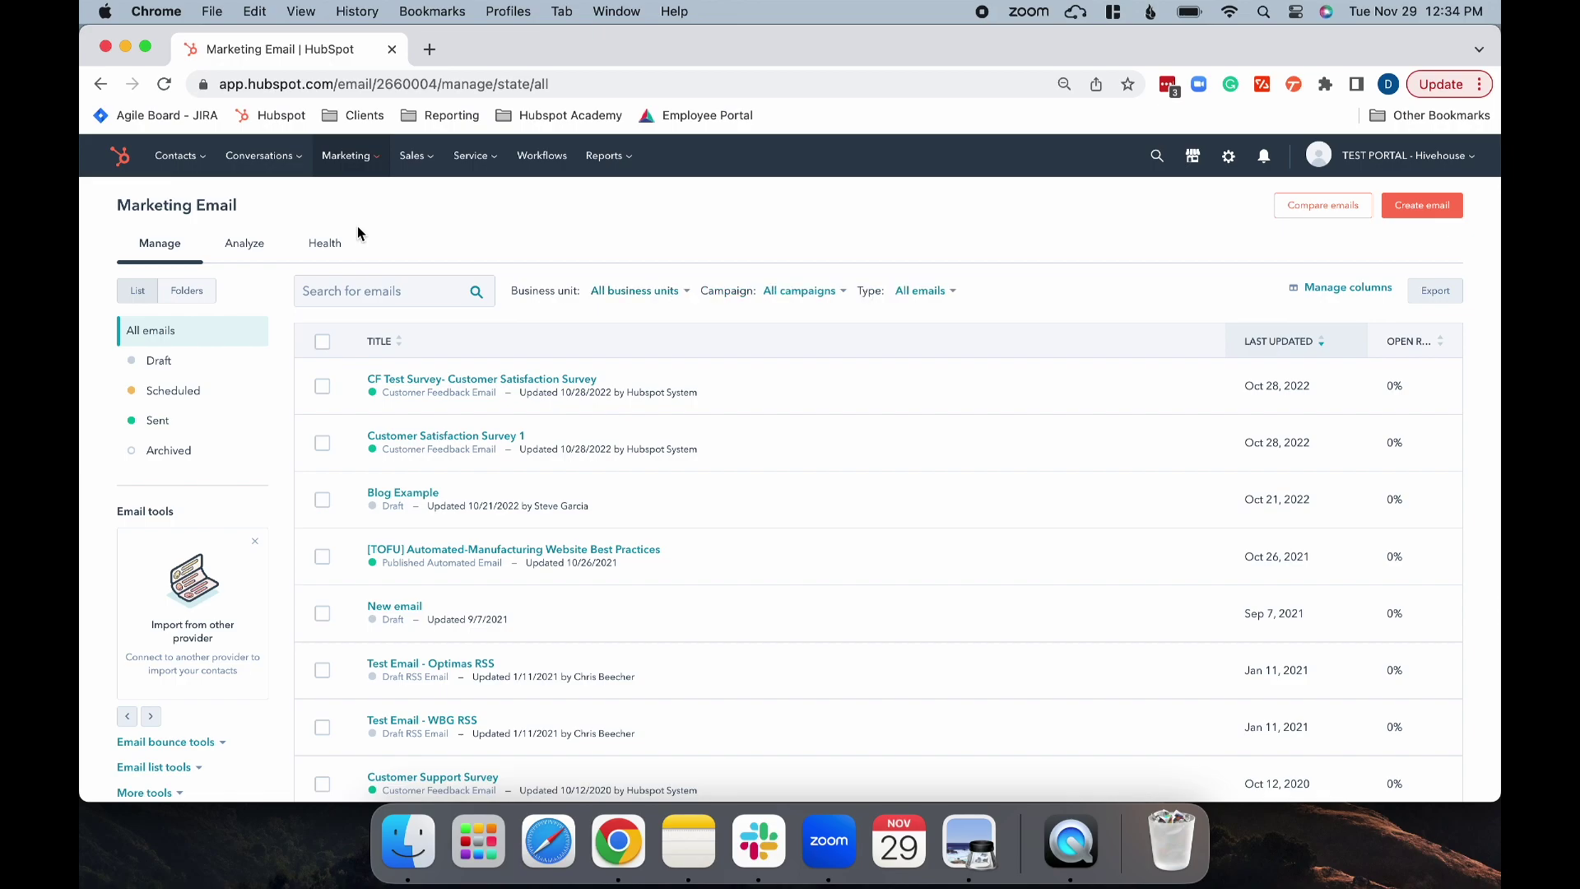
{"action": "left_click", "coordinate": [1432, 207]}
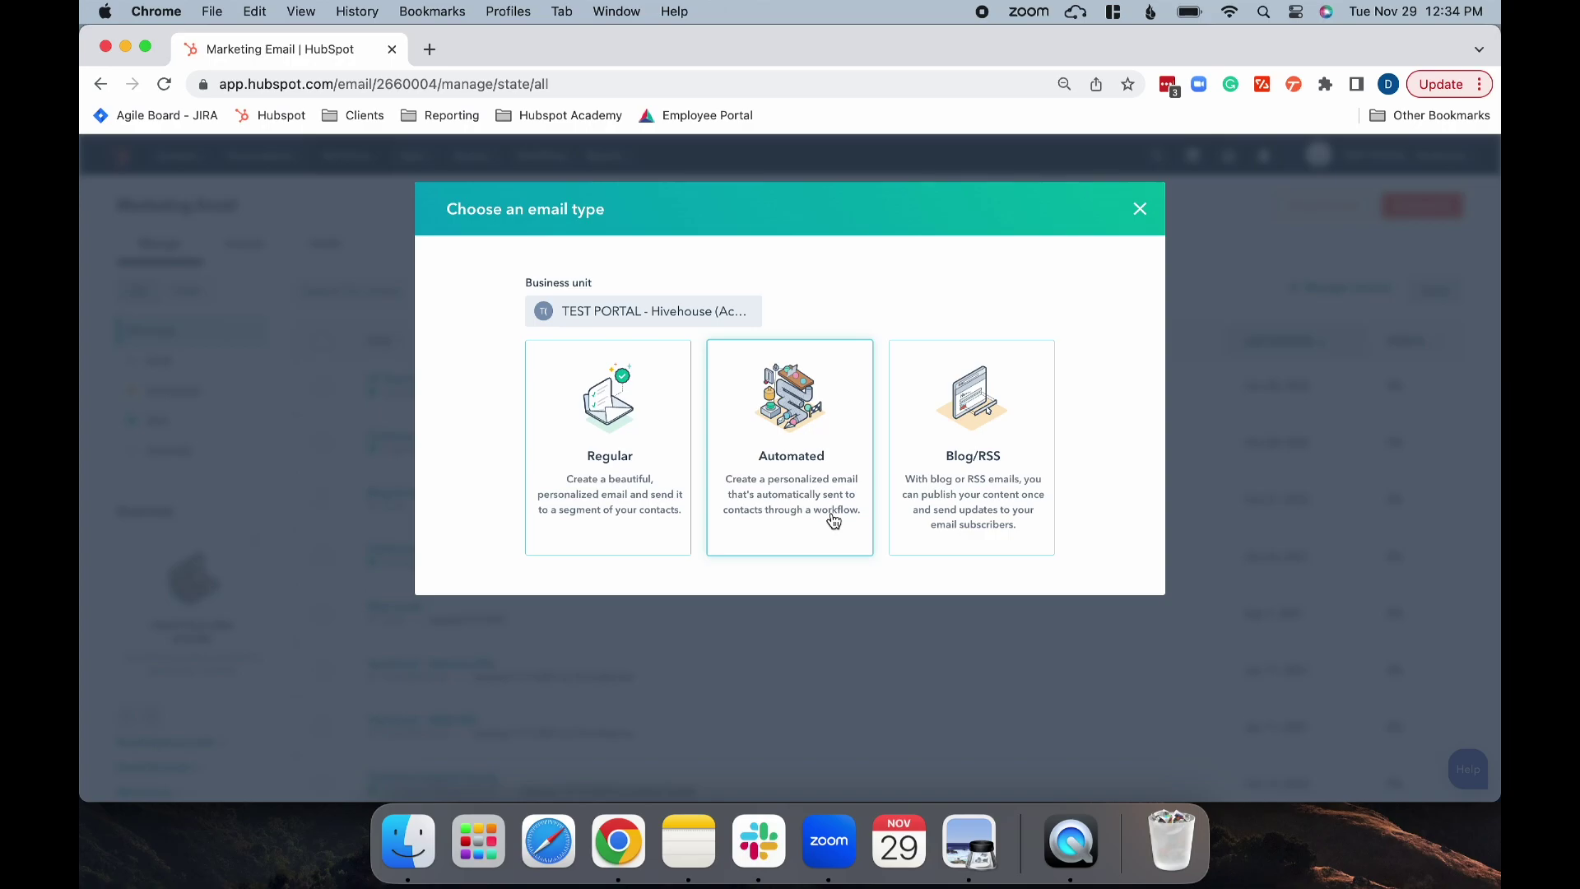
{"action": "left_click", "coordinate": [601, 504]}
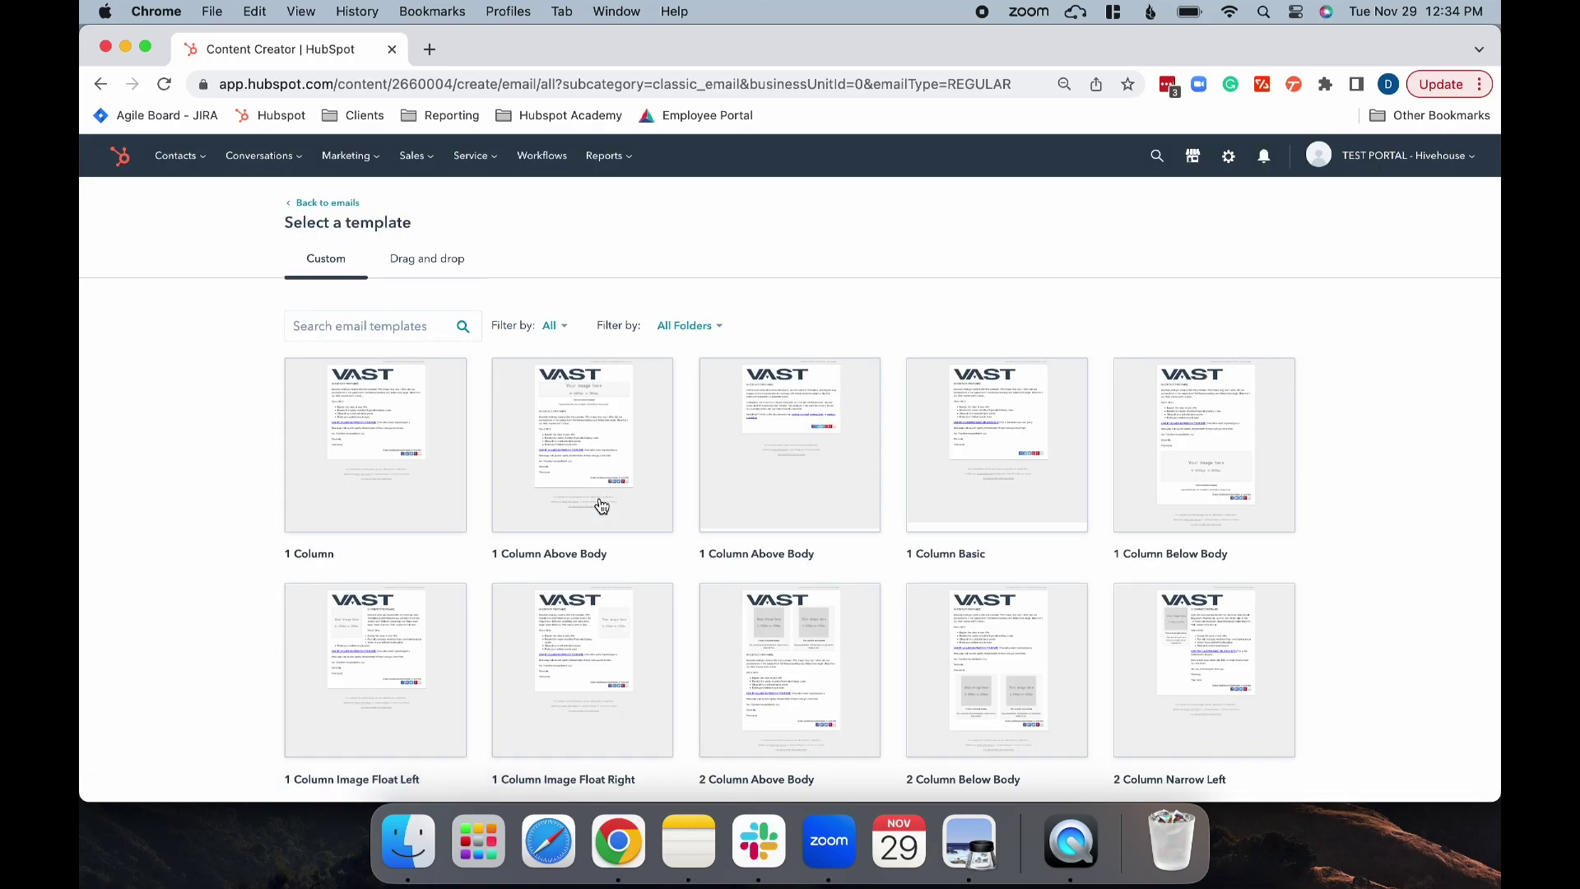
{"action": "left_click", "coordinate": [459, 277]}
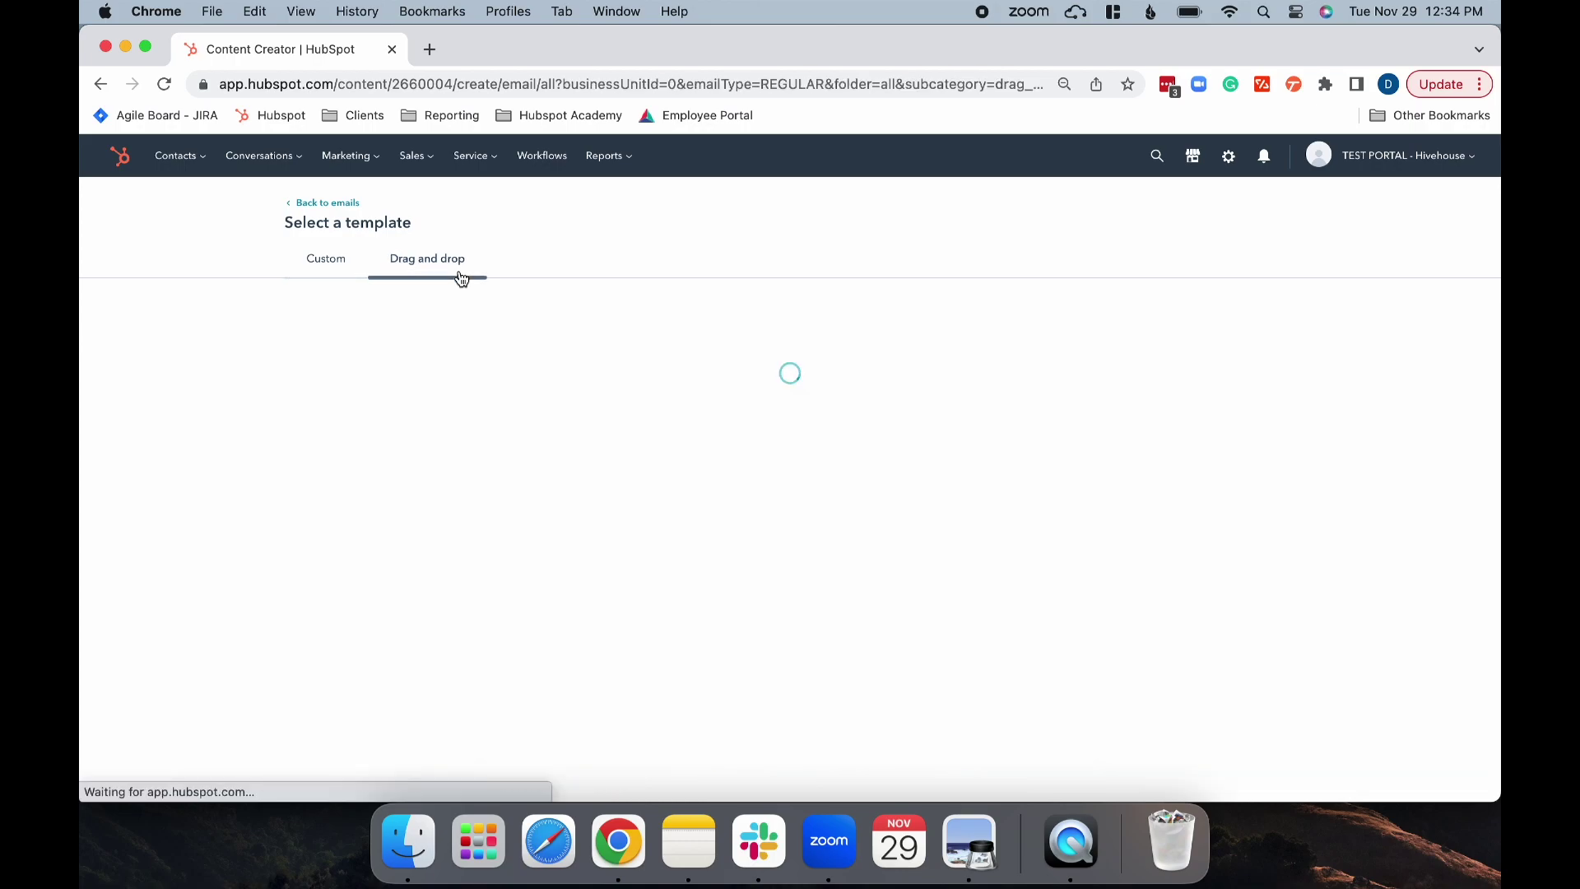
{"action": "left_click", "coordinate": [396, 479]}
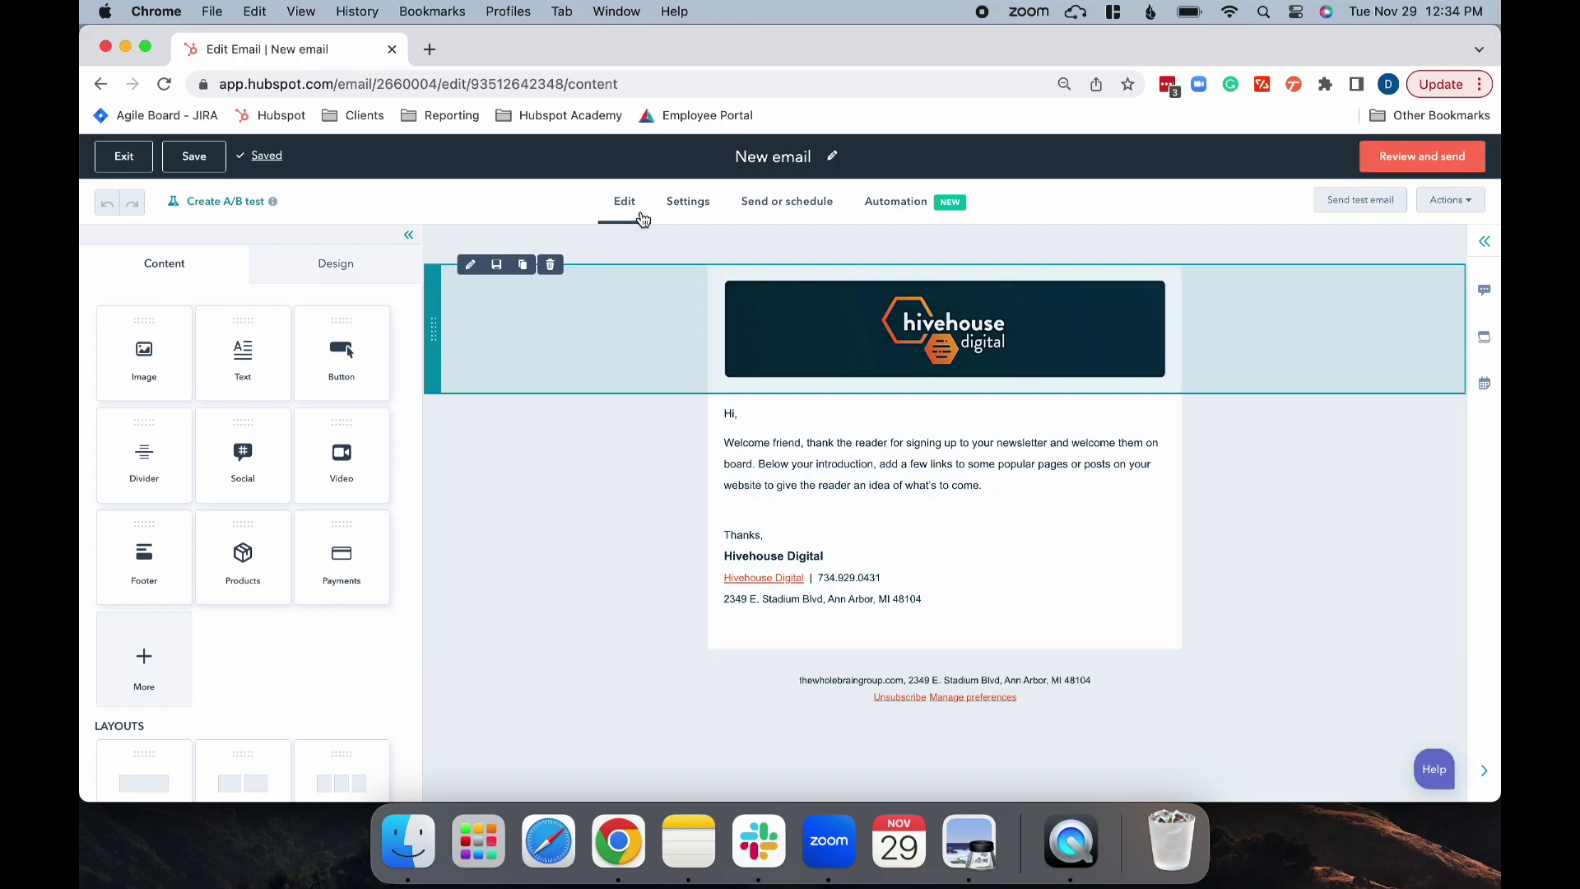
Rename the email from 'New email' to 'Example'
{"action": "left_click", "coordinate": [791, 157]}
{"action": "double_click", "coordinate": [791, 157]}
{"action": "triple_click", "coordinate": [791, 157]}
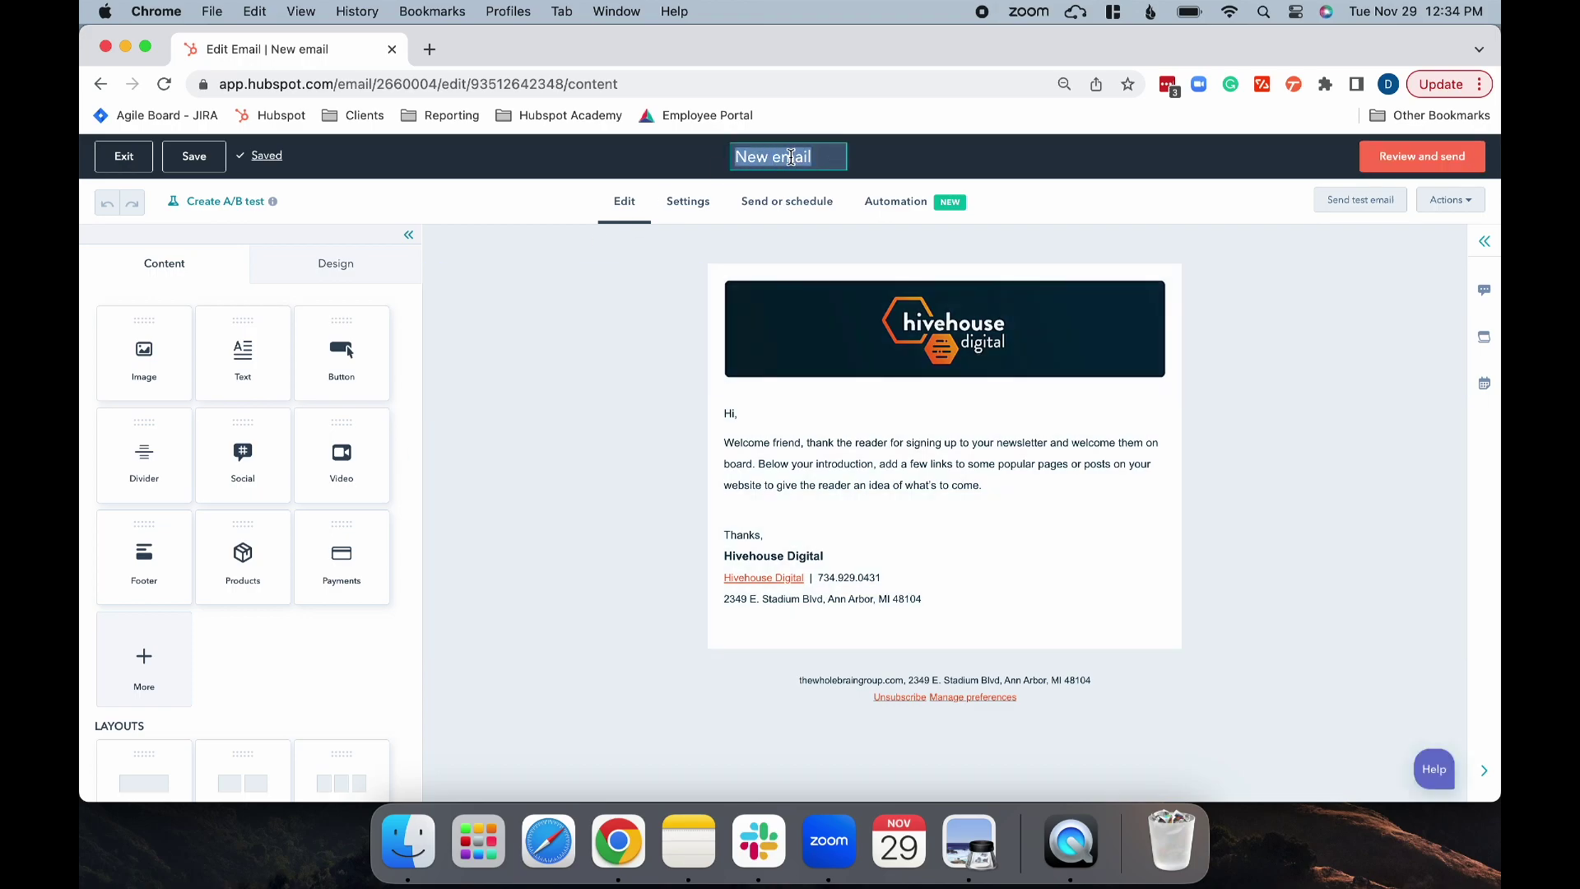
{"action": "type", "text": "Example"}
{"action": "left_click", "coordinate": [517, 201]}
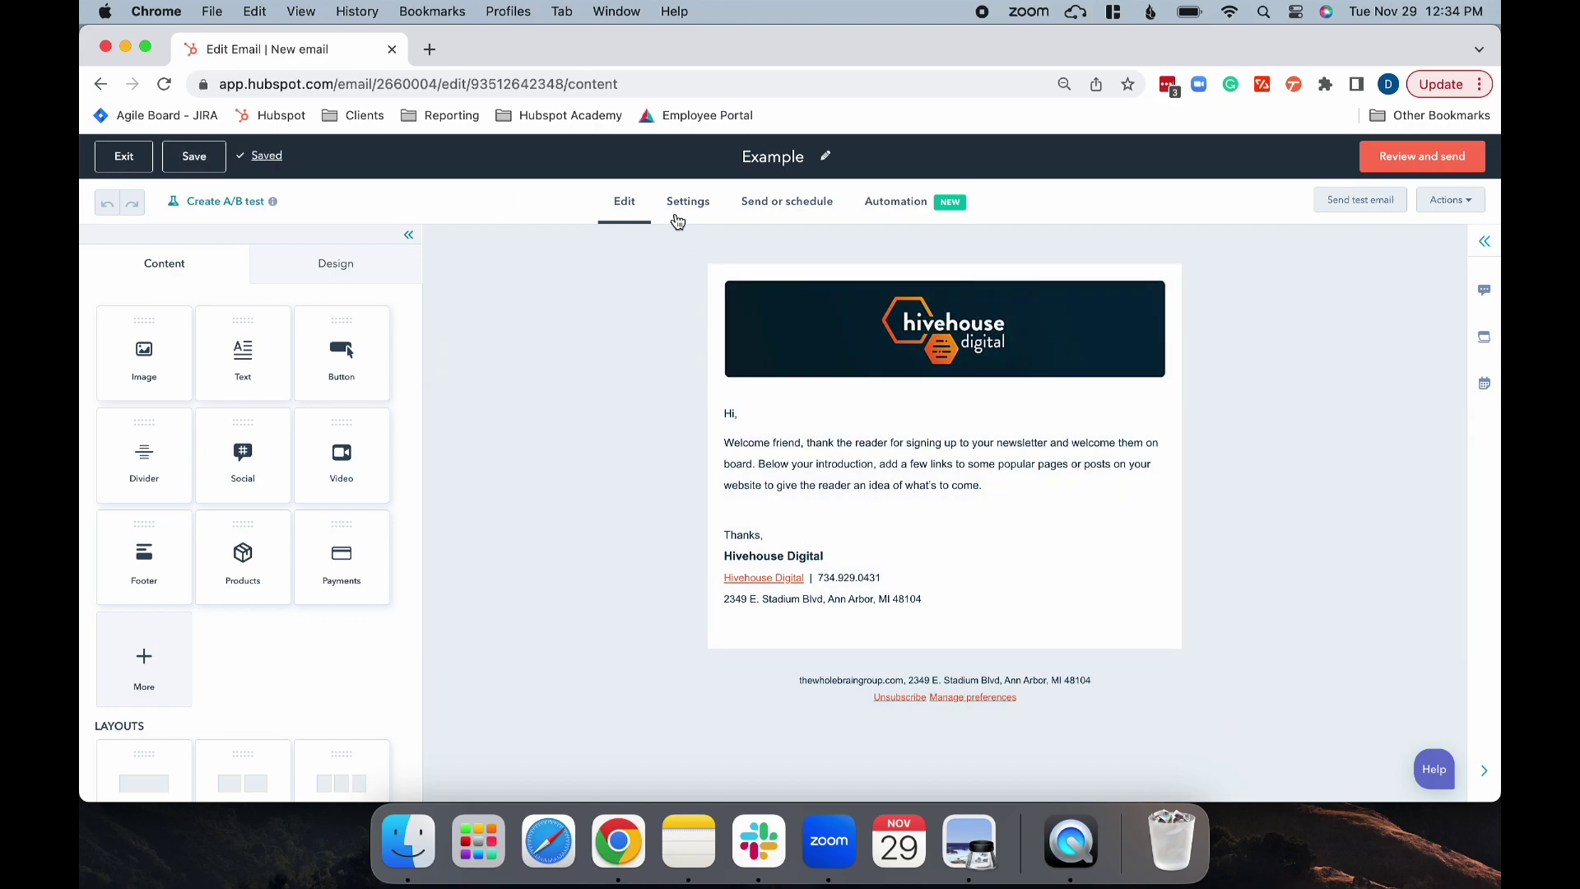
Set the subject line to 'Need digital marketing help?' and the preview text to 'Example'
{"action": "left_click", "coordinate": [677, 206]}
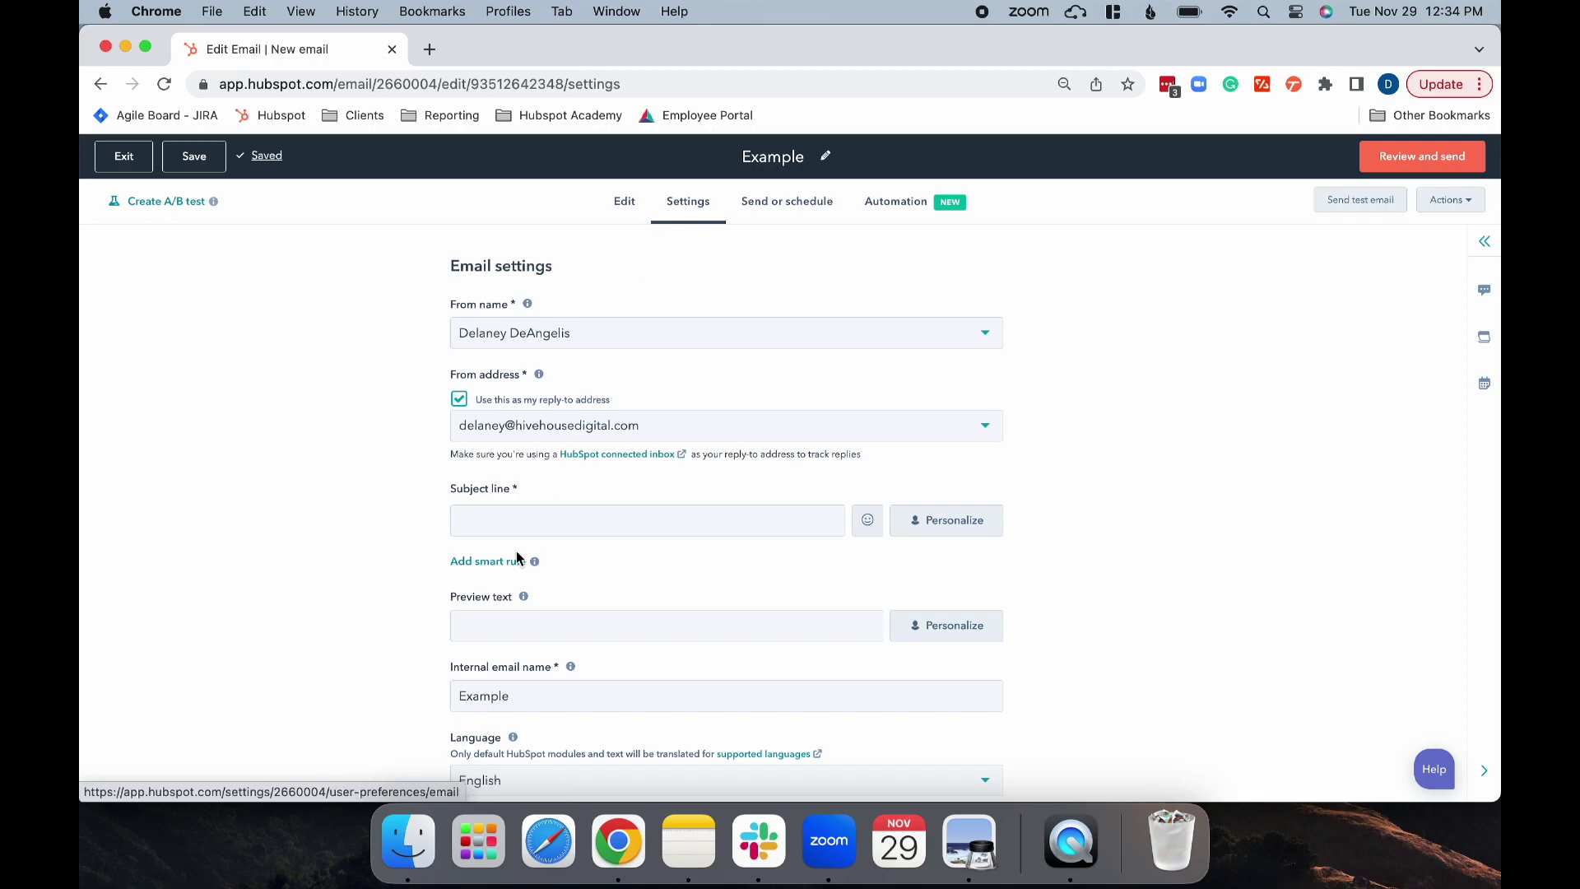
{"action": "left_click", "coordinate": [493, 521]}
{"action": "type", "text": "Need "}
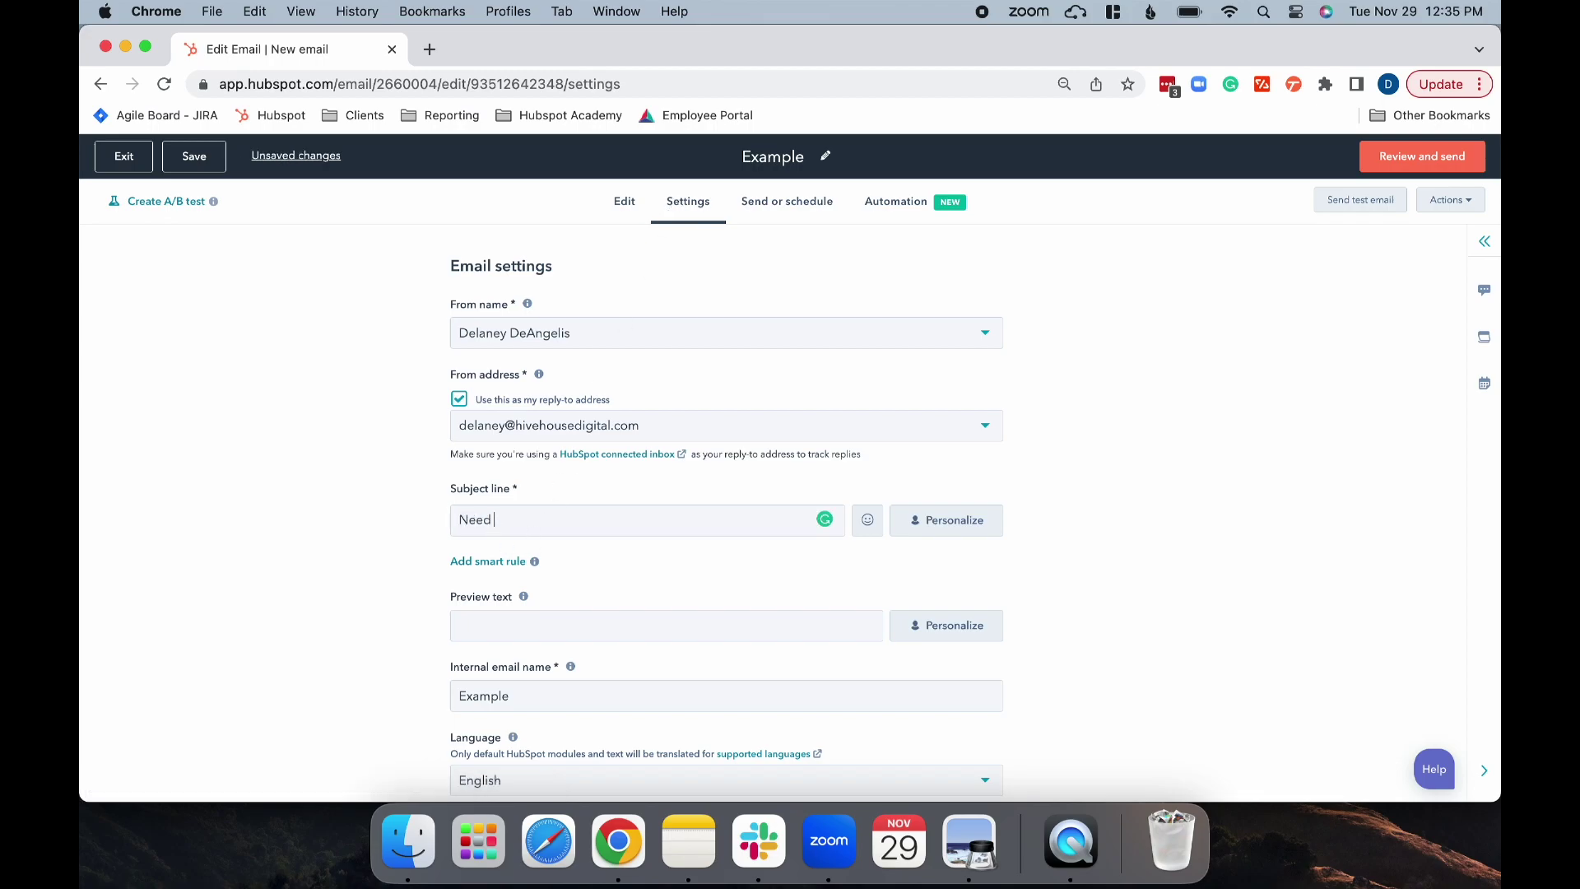
{"action": "type", "text": "digital marketing help?"}
{"action": "scroll", "coordinate": [521, 615], "scroll_direction": "down", "scroll_amount": 1}
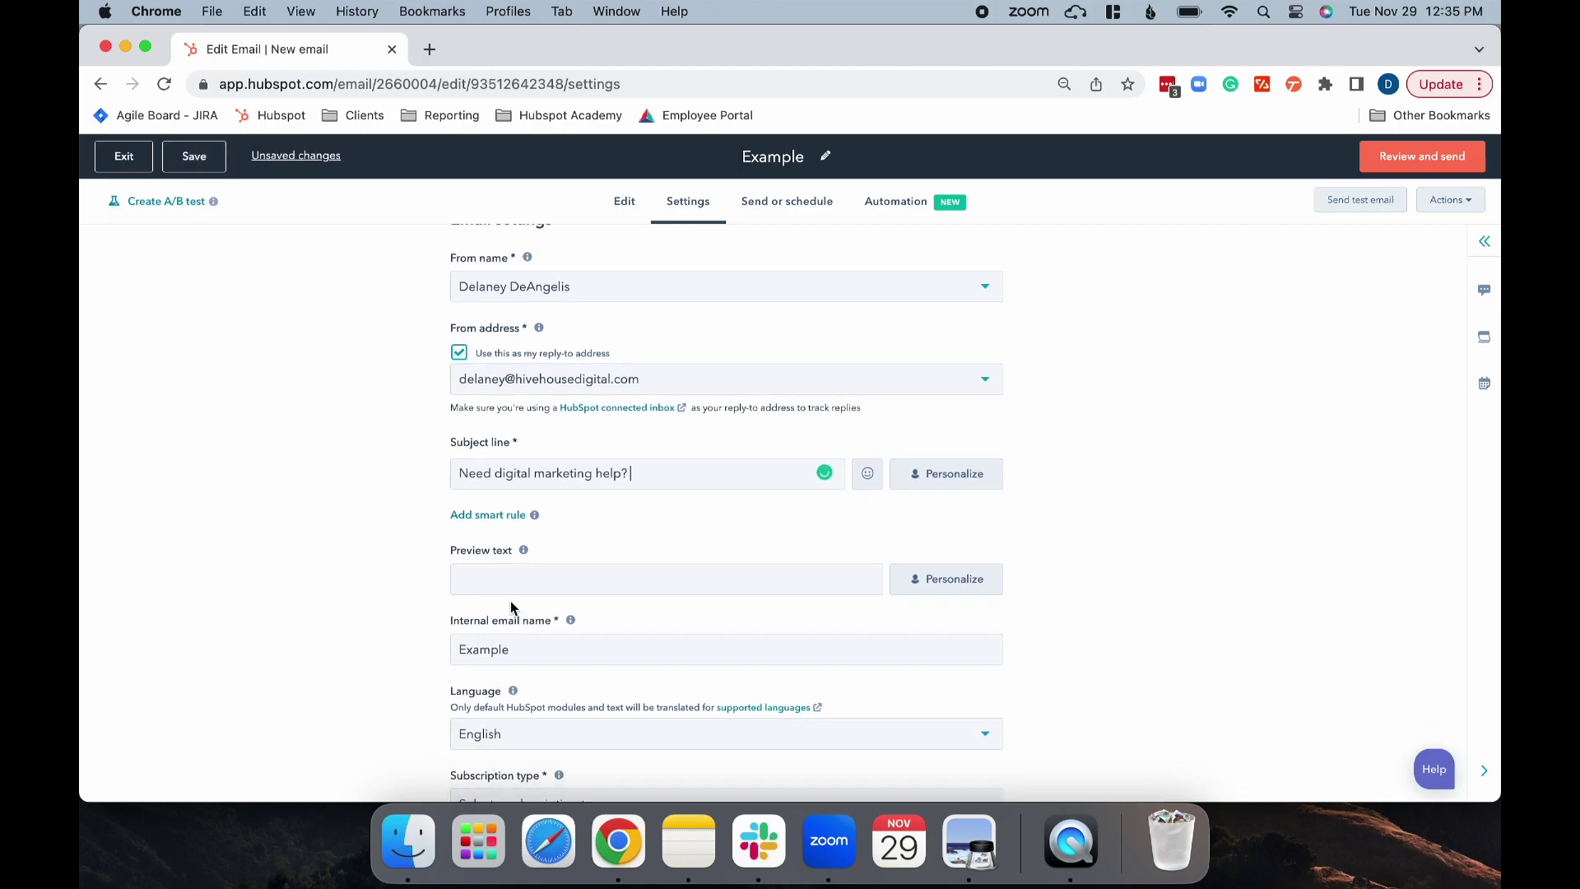
{"action": "left_click", "coordinate": [491, 586]}
{"action": "type", "text": "Example"}
{"action": "scroll", "coordinate": [560, 593], "scroll_direction": "down", "scroll_amount": 5}
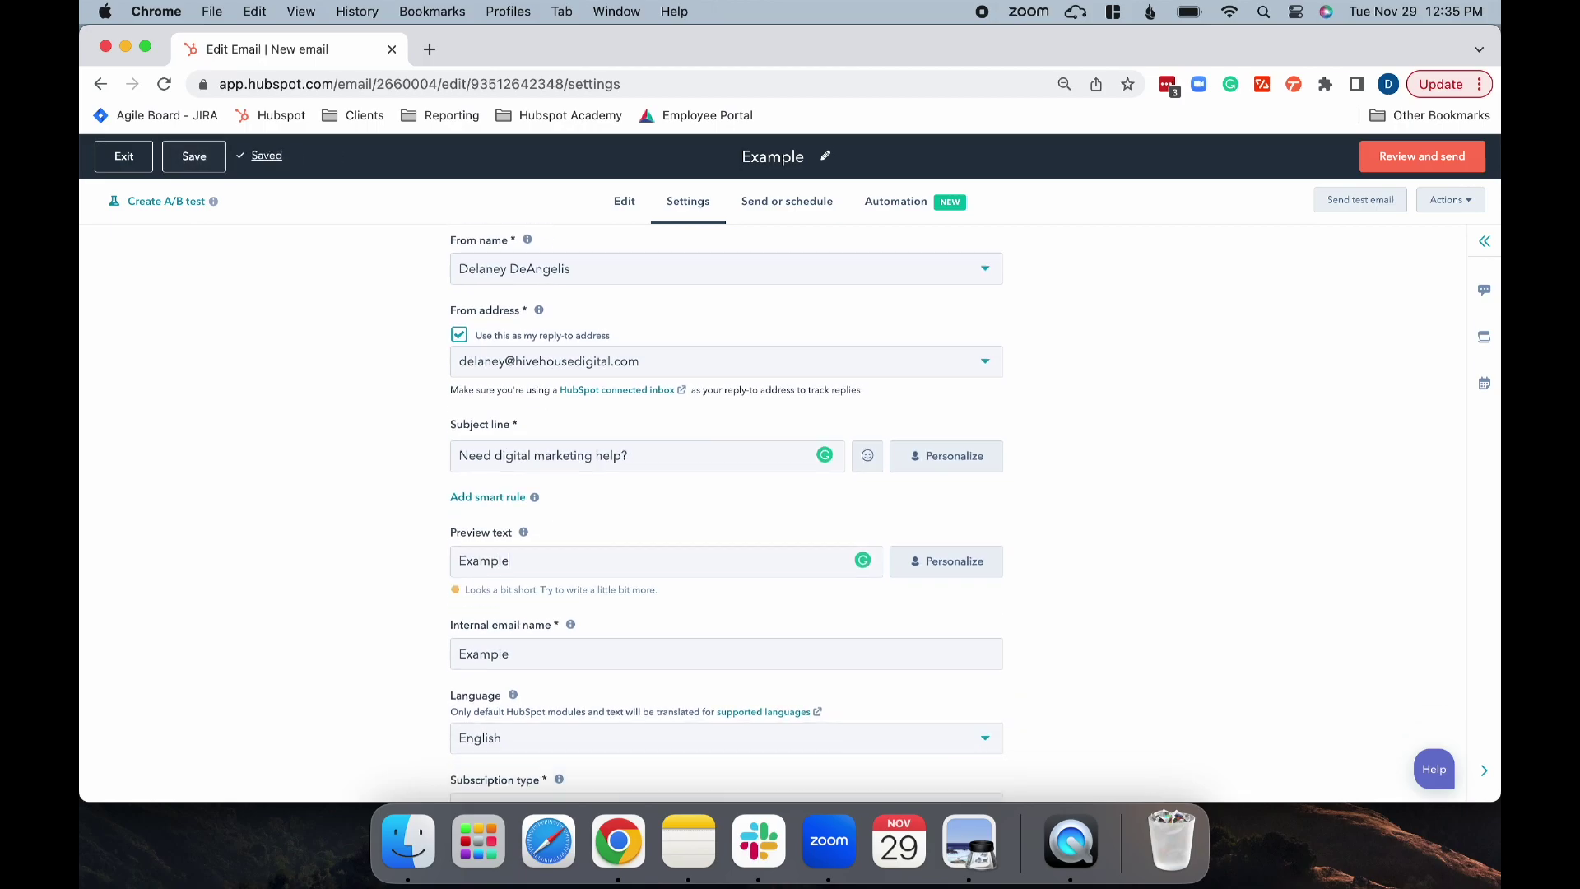
Choose the Marketing Information subscription and [Official] Manufacturing campaign, then return to editing
{"action": "left_click", "coordinate": [560, 594]}
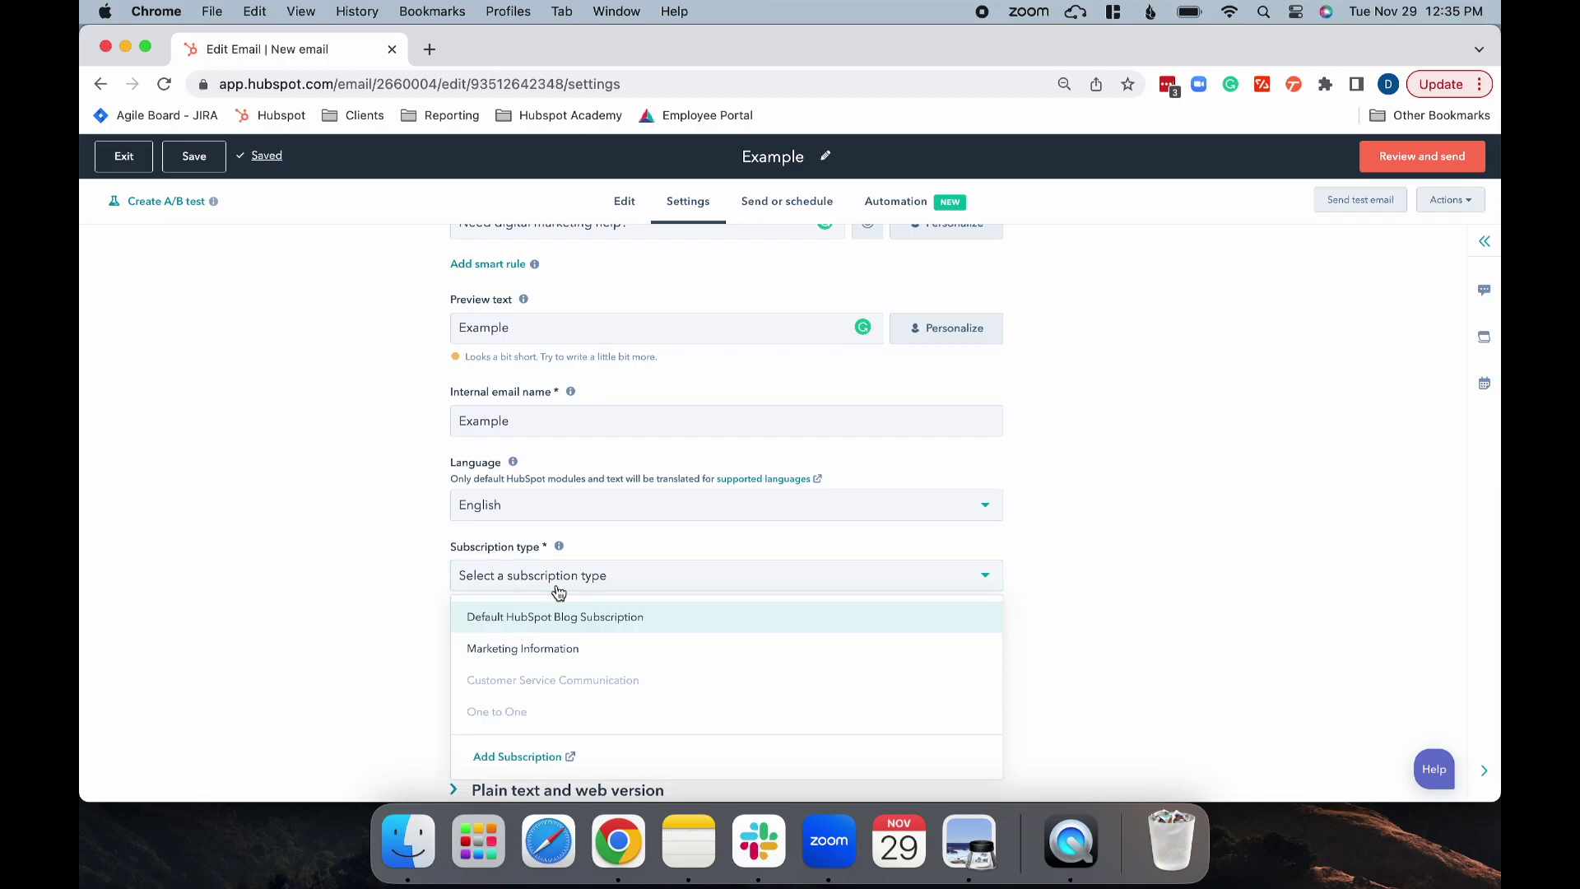
{"action": "left_click", "coordinate": [553, 647]}
{"action": "scroll", "coordinate": [526, 647], "scroll_direction": "down", "scroll_amount": 1}
{"action": "left_click", "coordinate": [509, 671]}
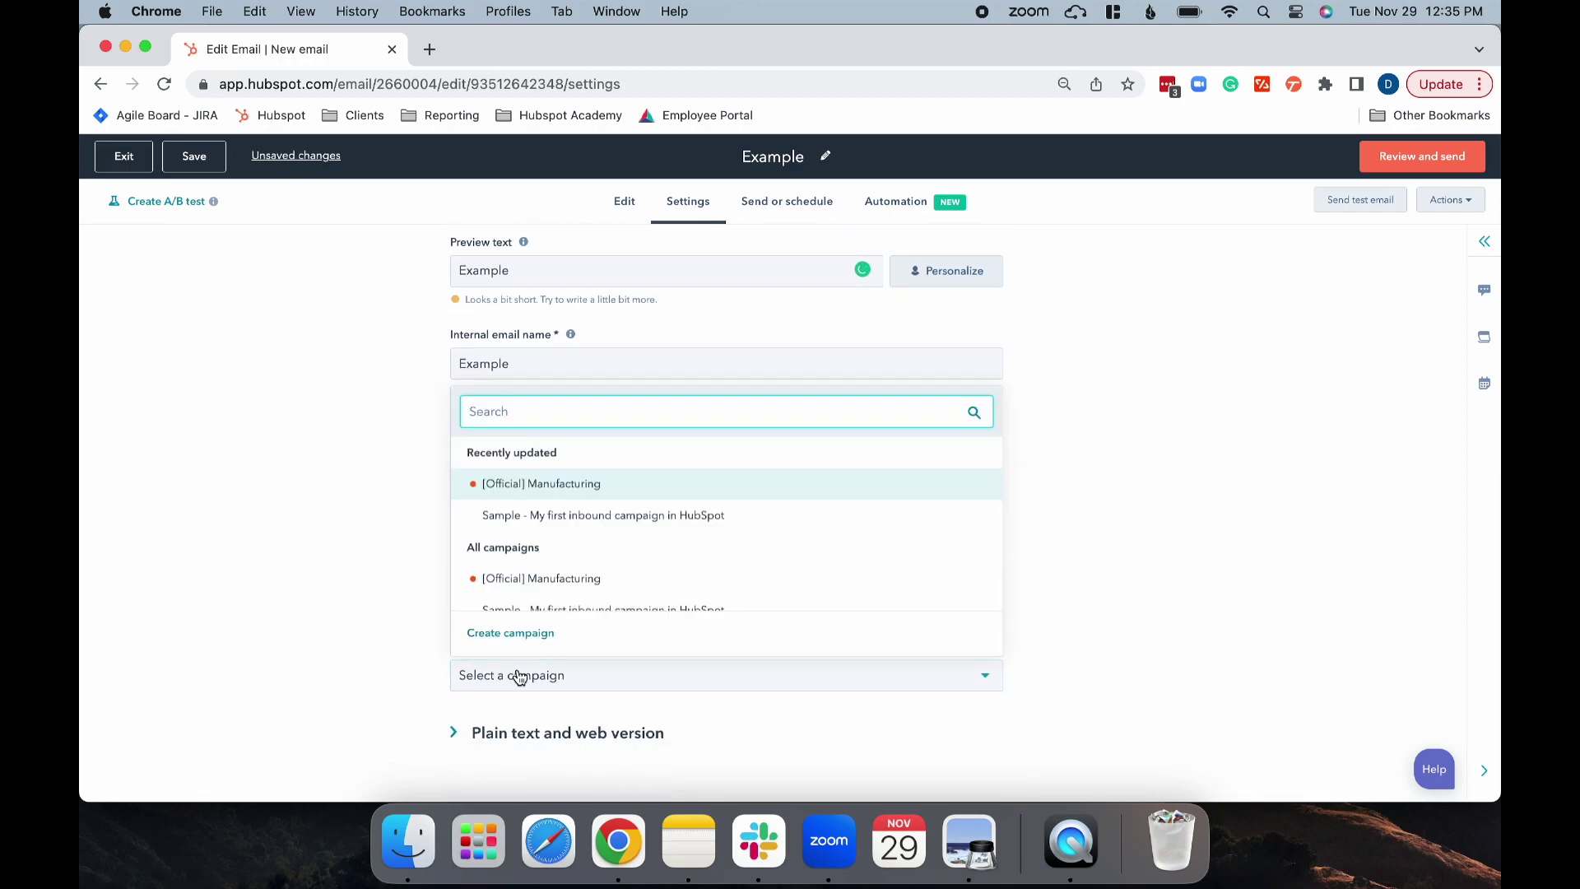
{"action": "left_click", "coordinate": [576, 497]}
{"action": "scroll", "coordinate": [388, 508], "scroll_direction": "up", "scroll_amount": 5}
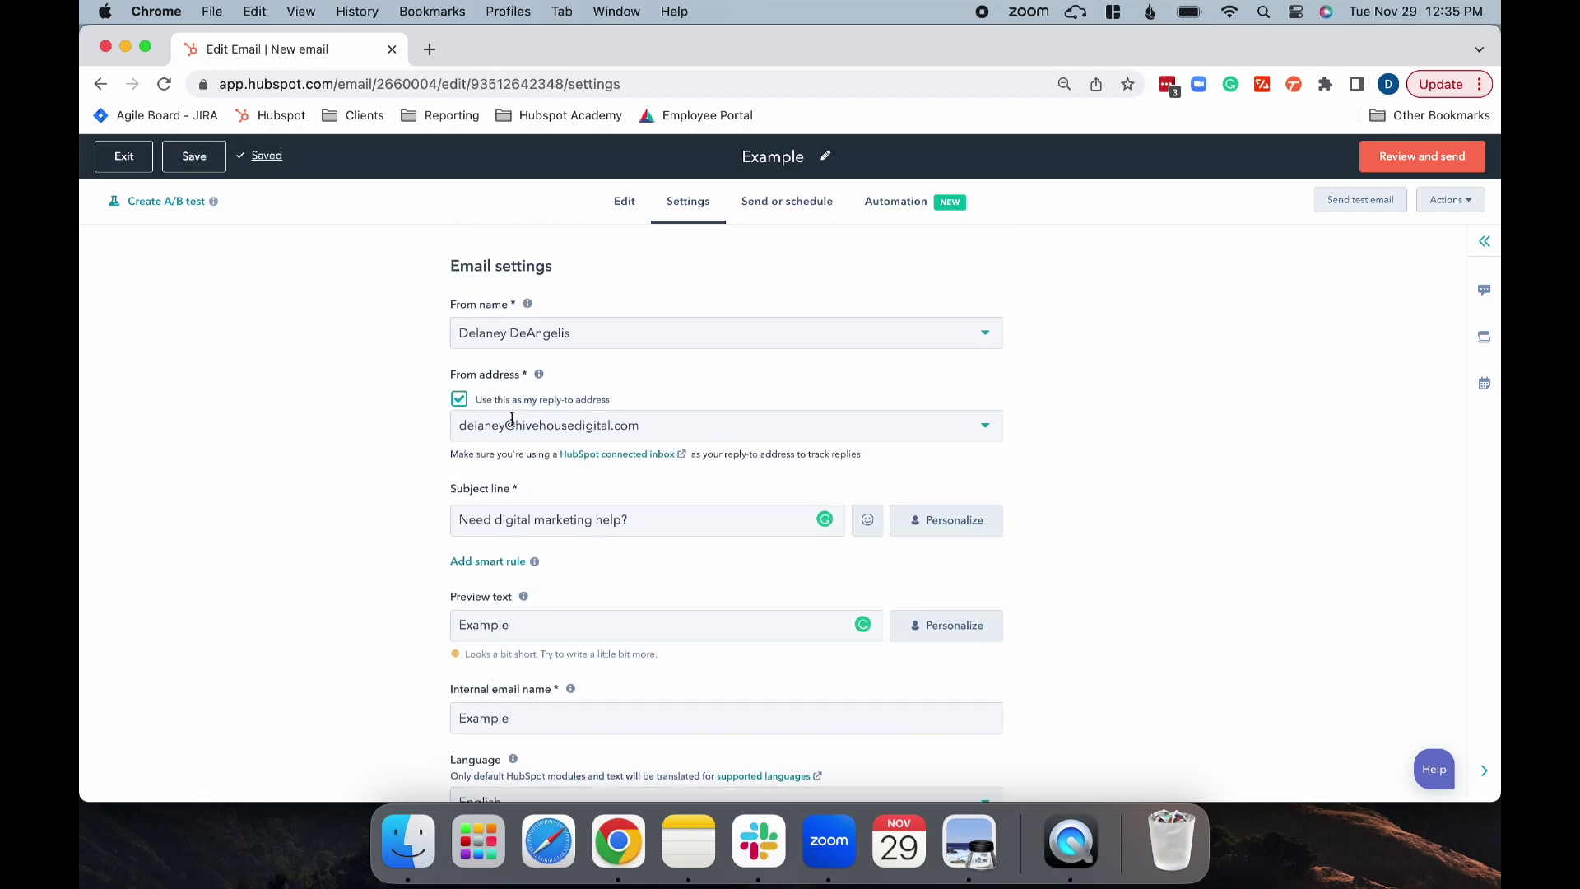
{"action": "left_click", "coordinate": [626, 203]}
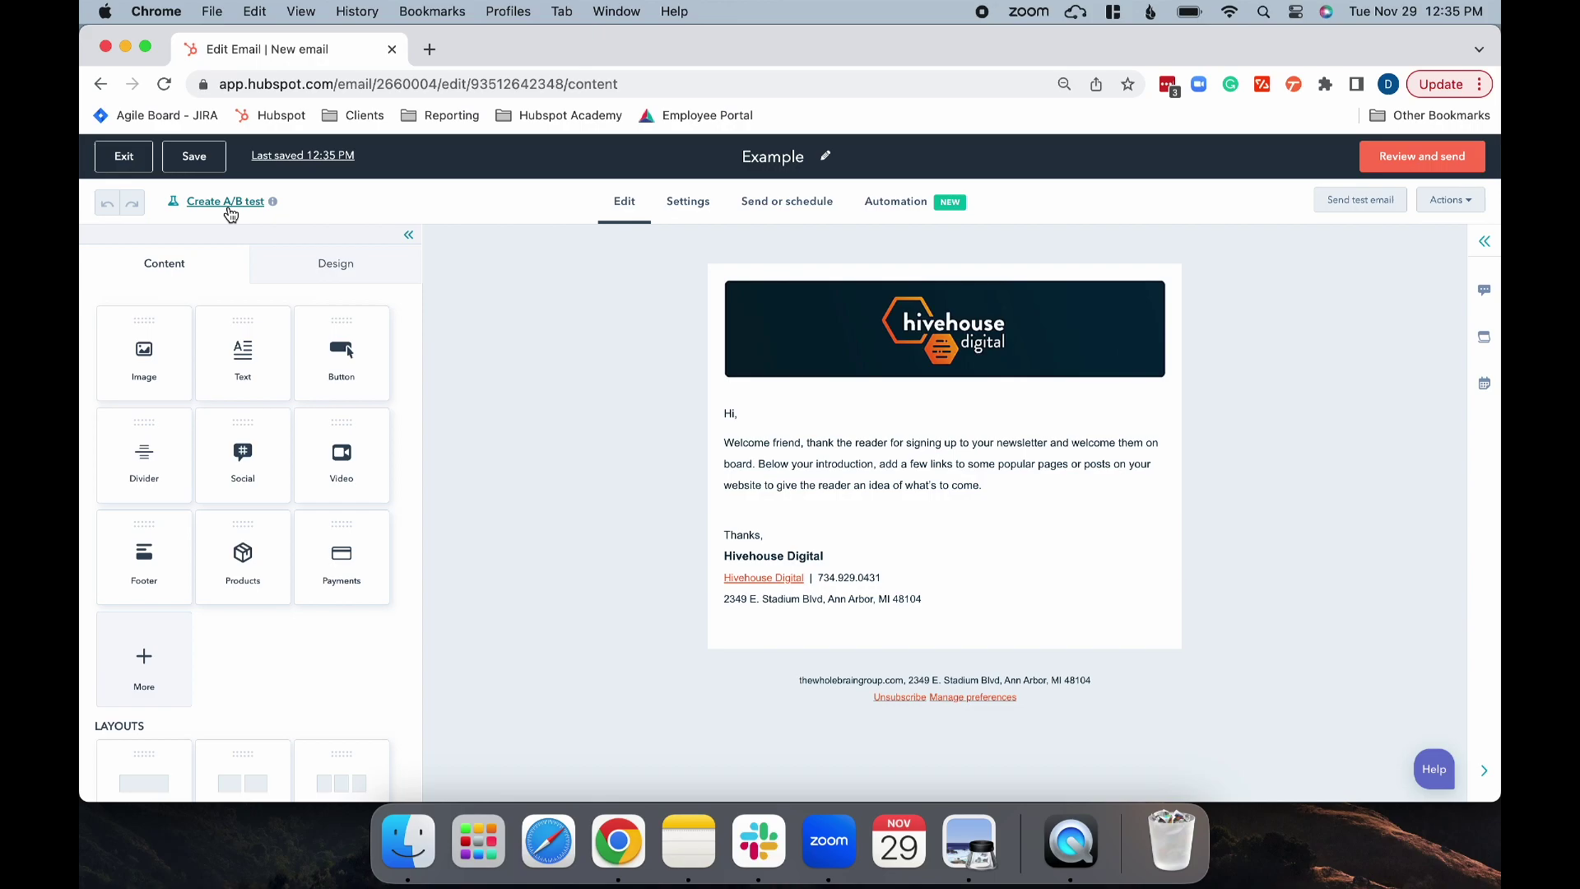
Create an A/B test with version B named 'subject line' and a 50/50 recipient split
{"action": "left_click", "coordinate": [227, 203]}
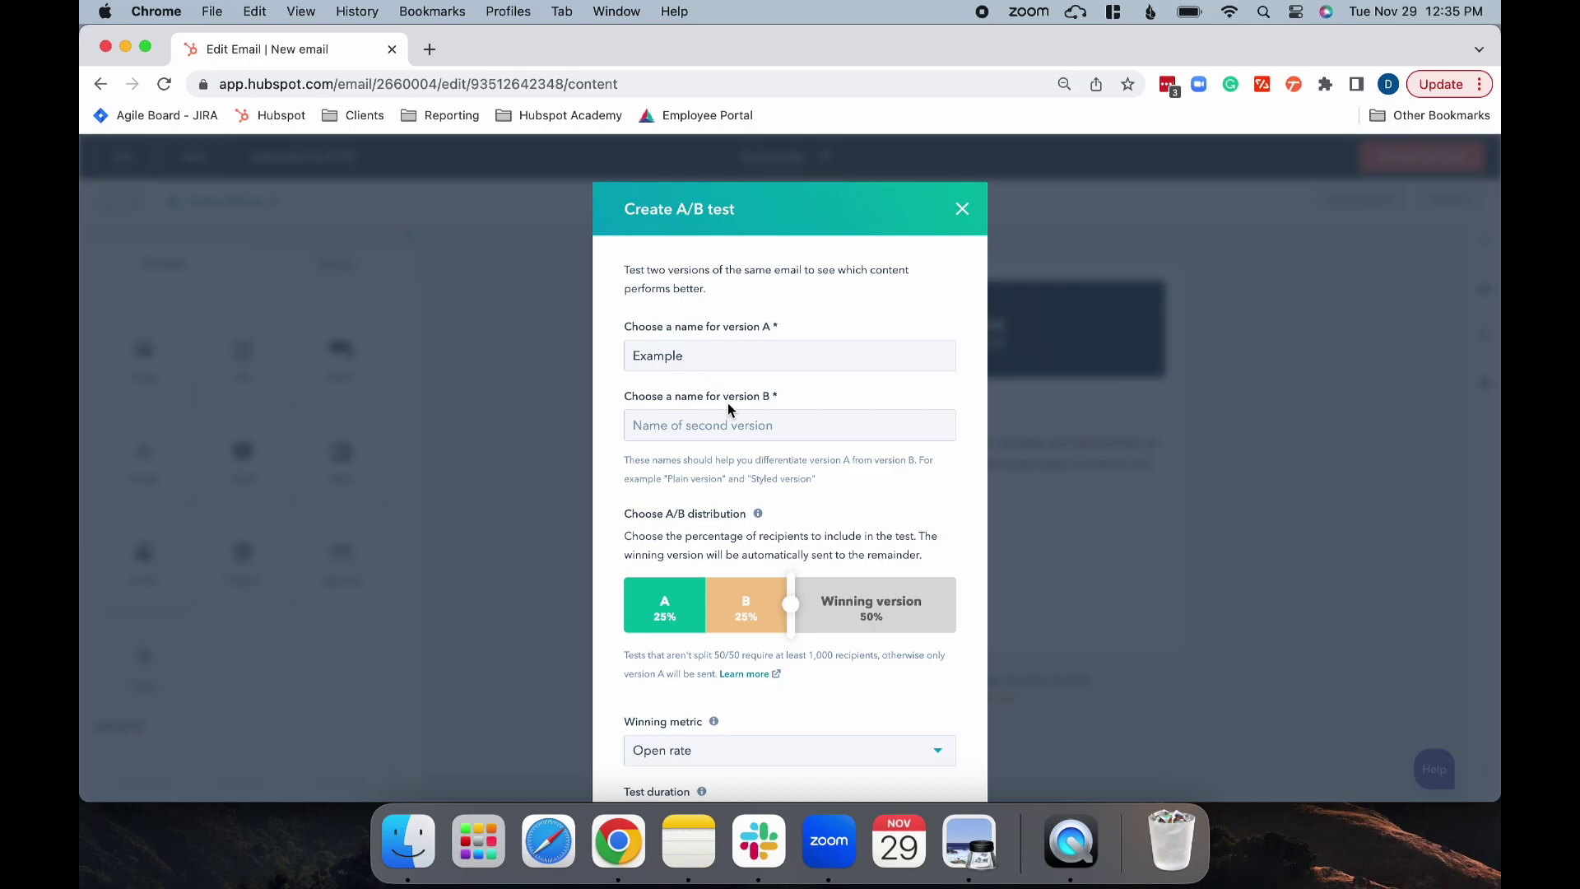
{"action": "left_click", "coordinate": [708, 426]}
{"action": "type", "text": "subject l"}
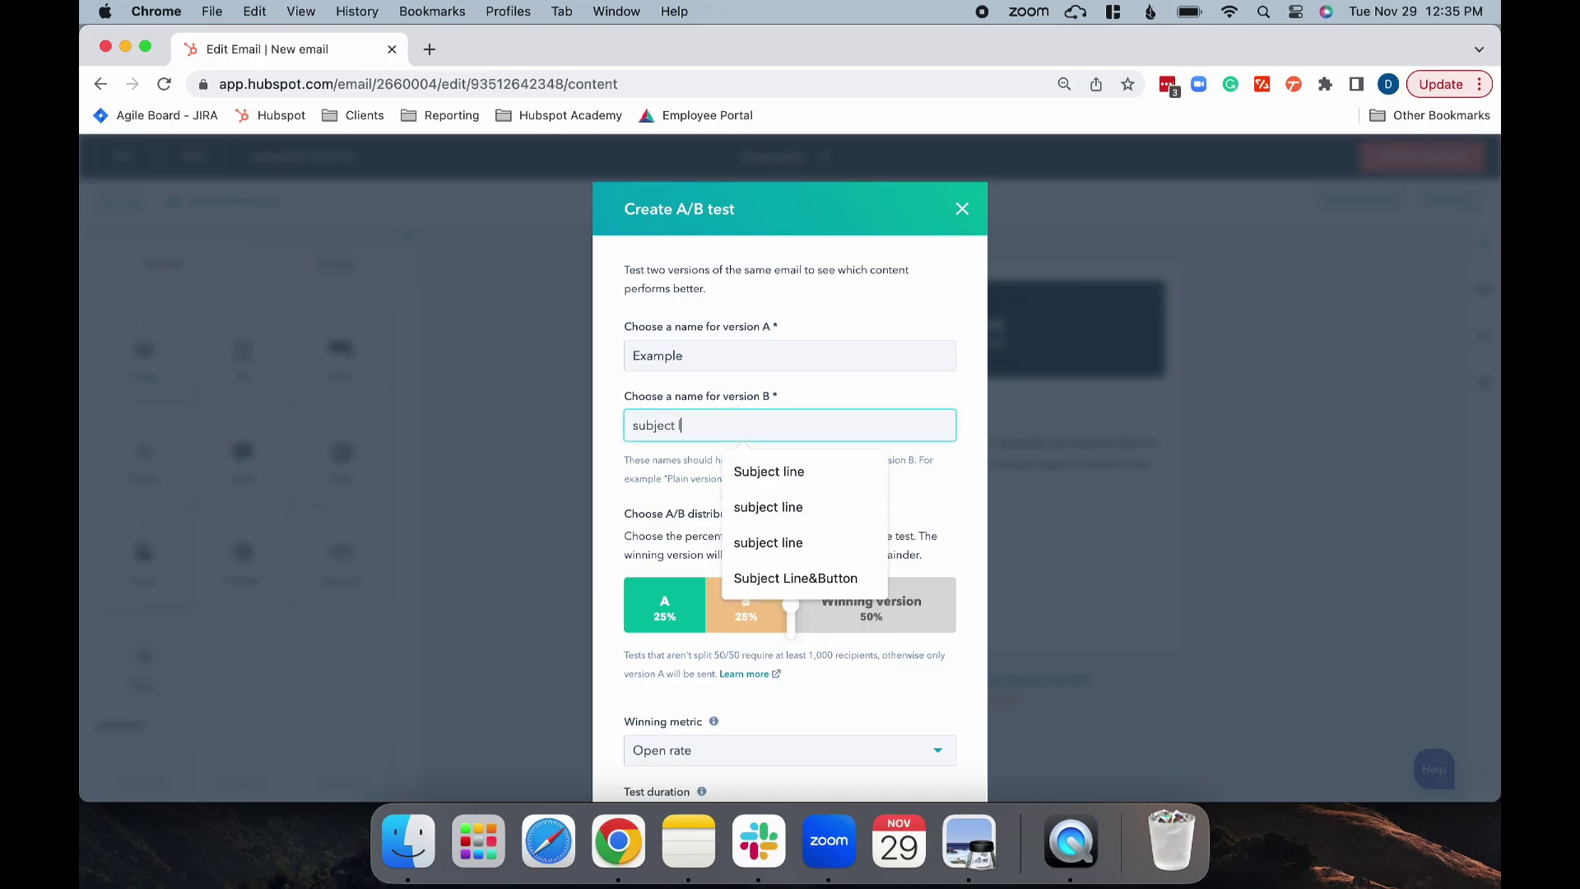
{"action": "type", "text": "ine"}
{"action": "left_click", "coordinate": [664, 482]}
{"action": "scroll", "coordinate": [665, 482], "scroll_direction": "down", "scroll_amount": 3}
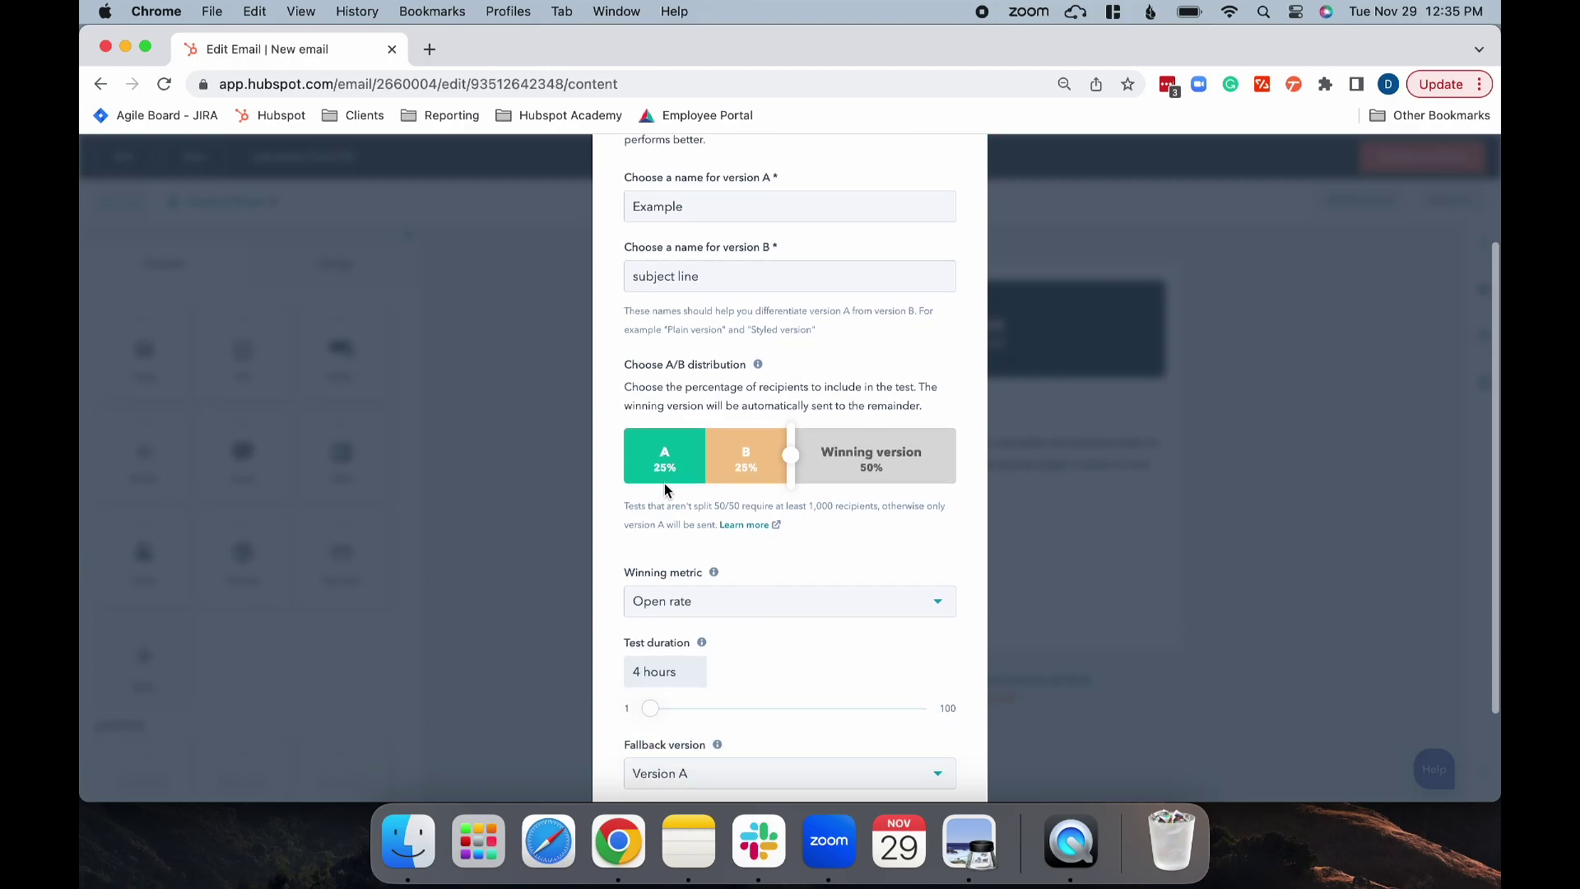
{"action": "scroll", "coordinate": [664, 490], "scroll_direction": "down", "scroll_amount": 2}
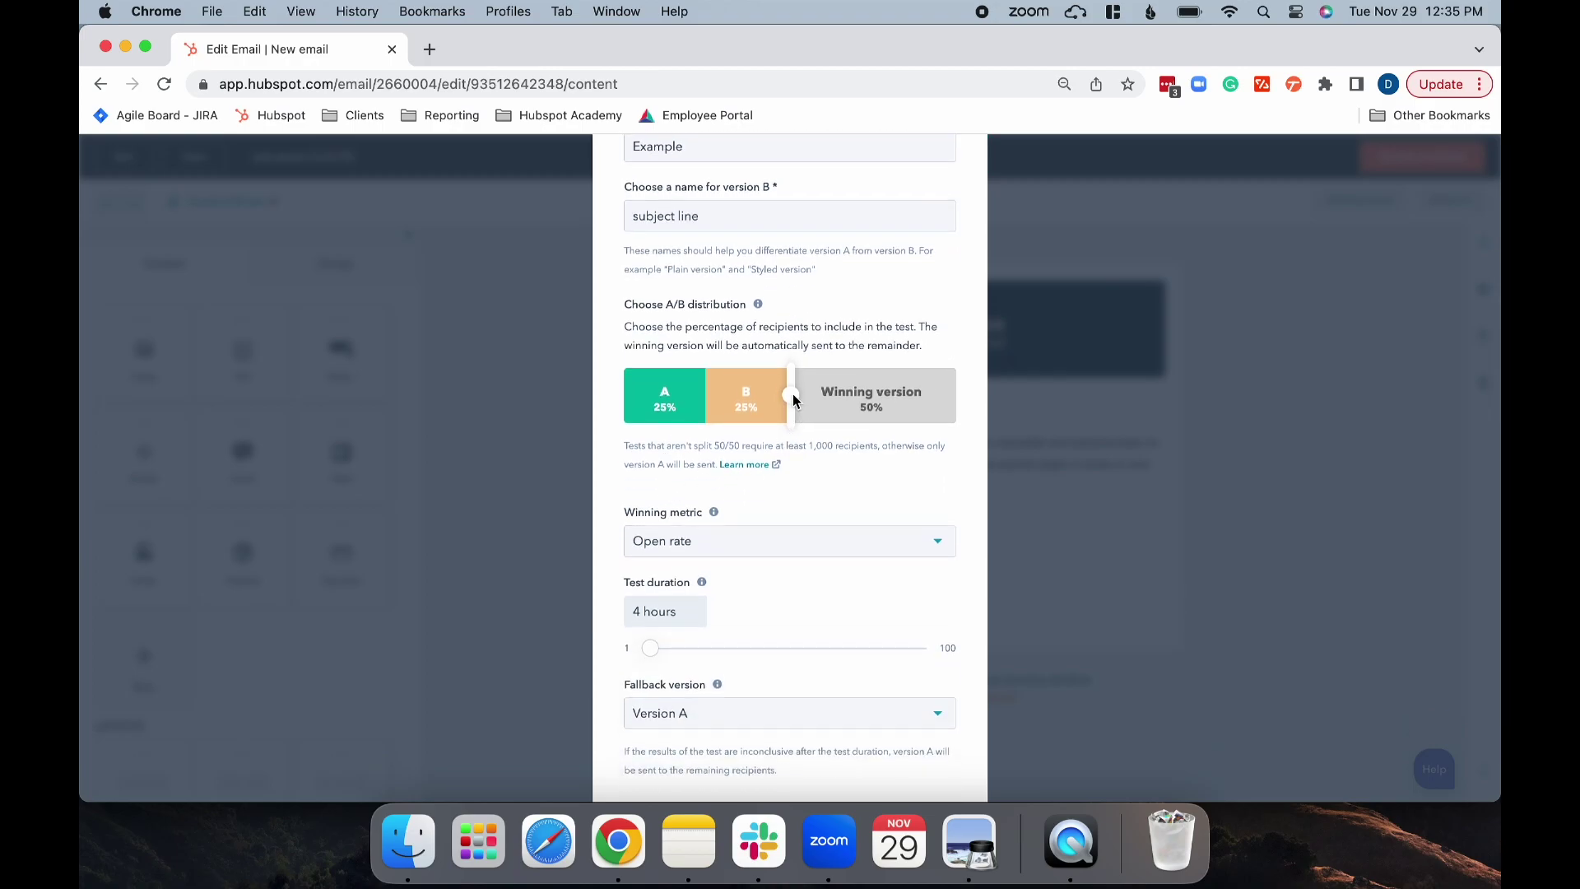
{"action": "left_click_drag", "start_coordinate": [793, 397], "coordinate": [963, 406]}
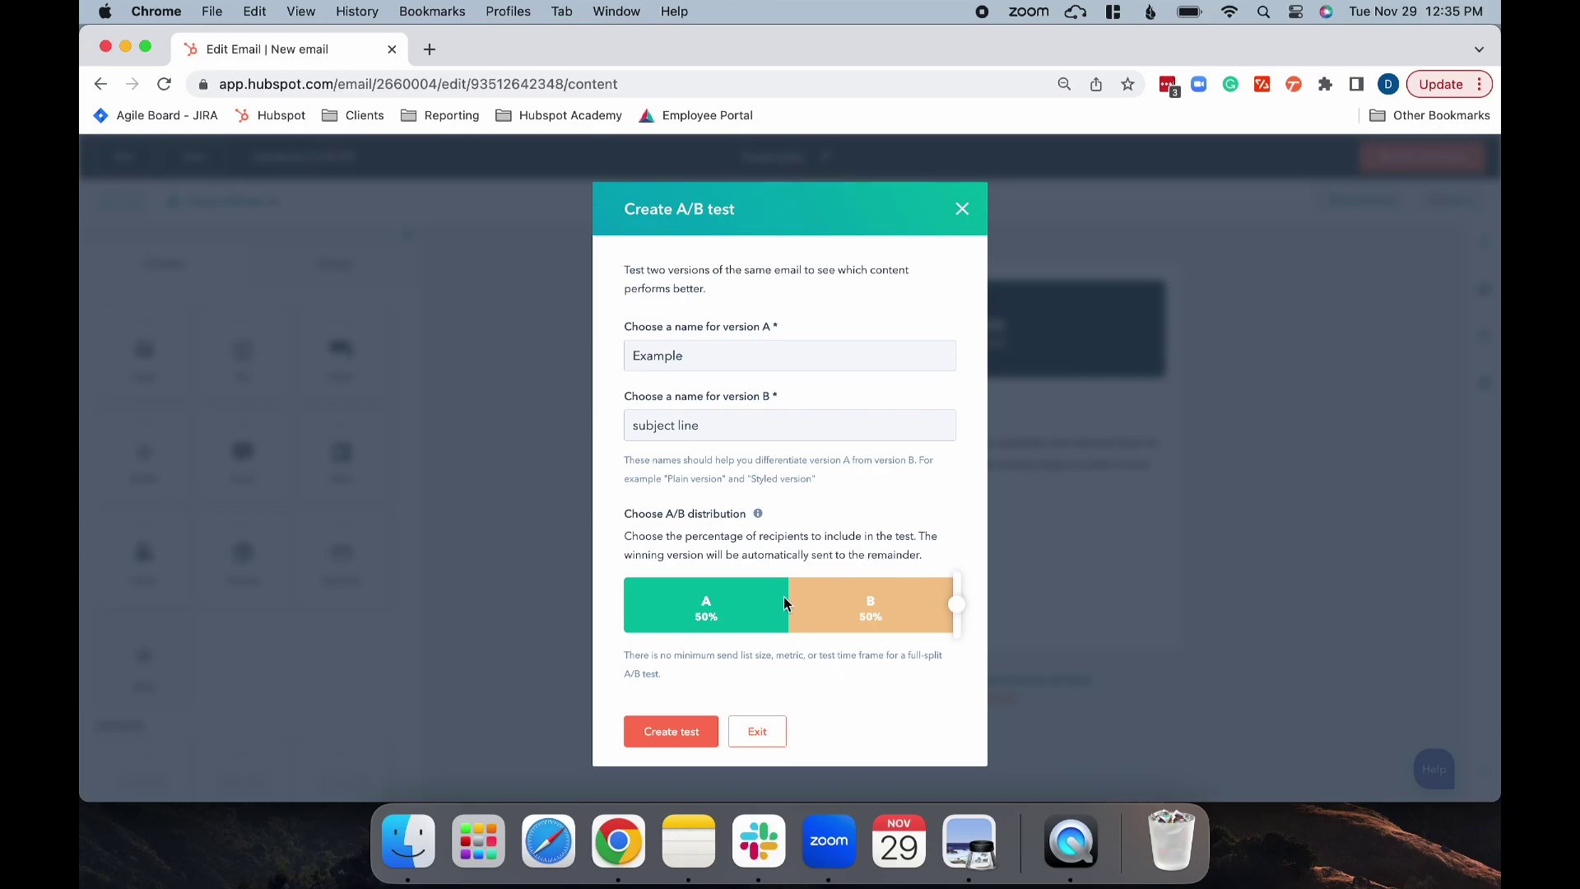
{"action": "left_click", "coordinate": [659, 729]}
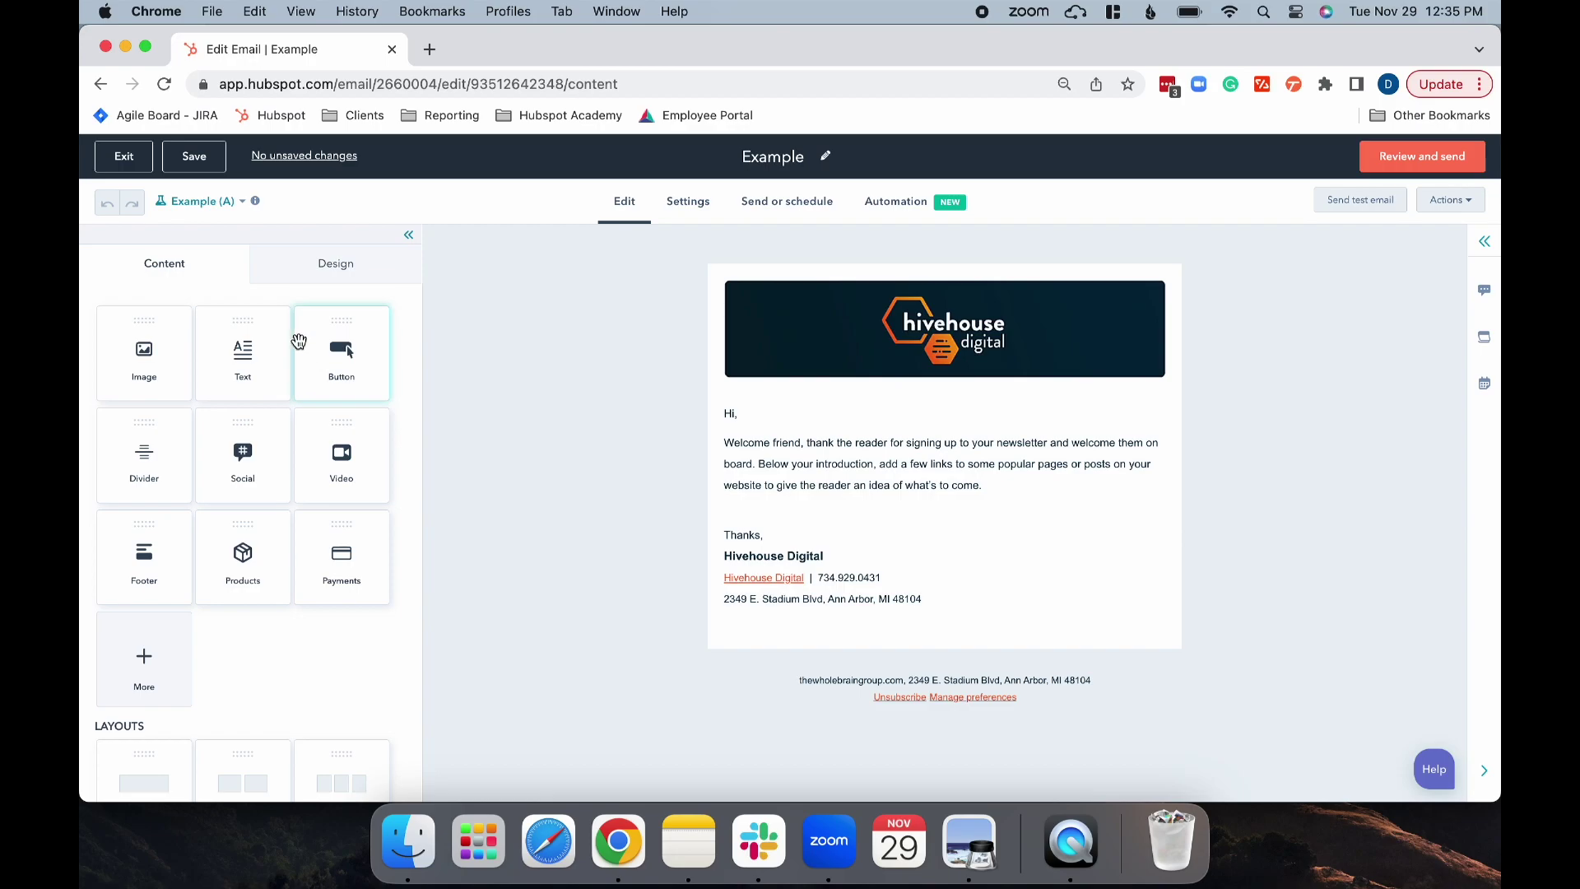
On variant B, insert the Contact First name token into the subject line
{"action": "left_click", "coordinate": [204, 205]}
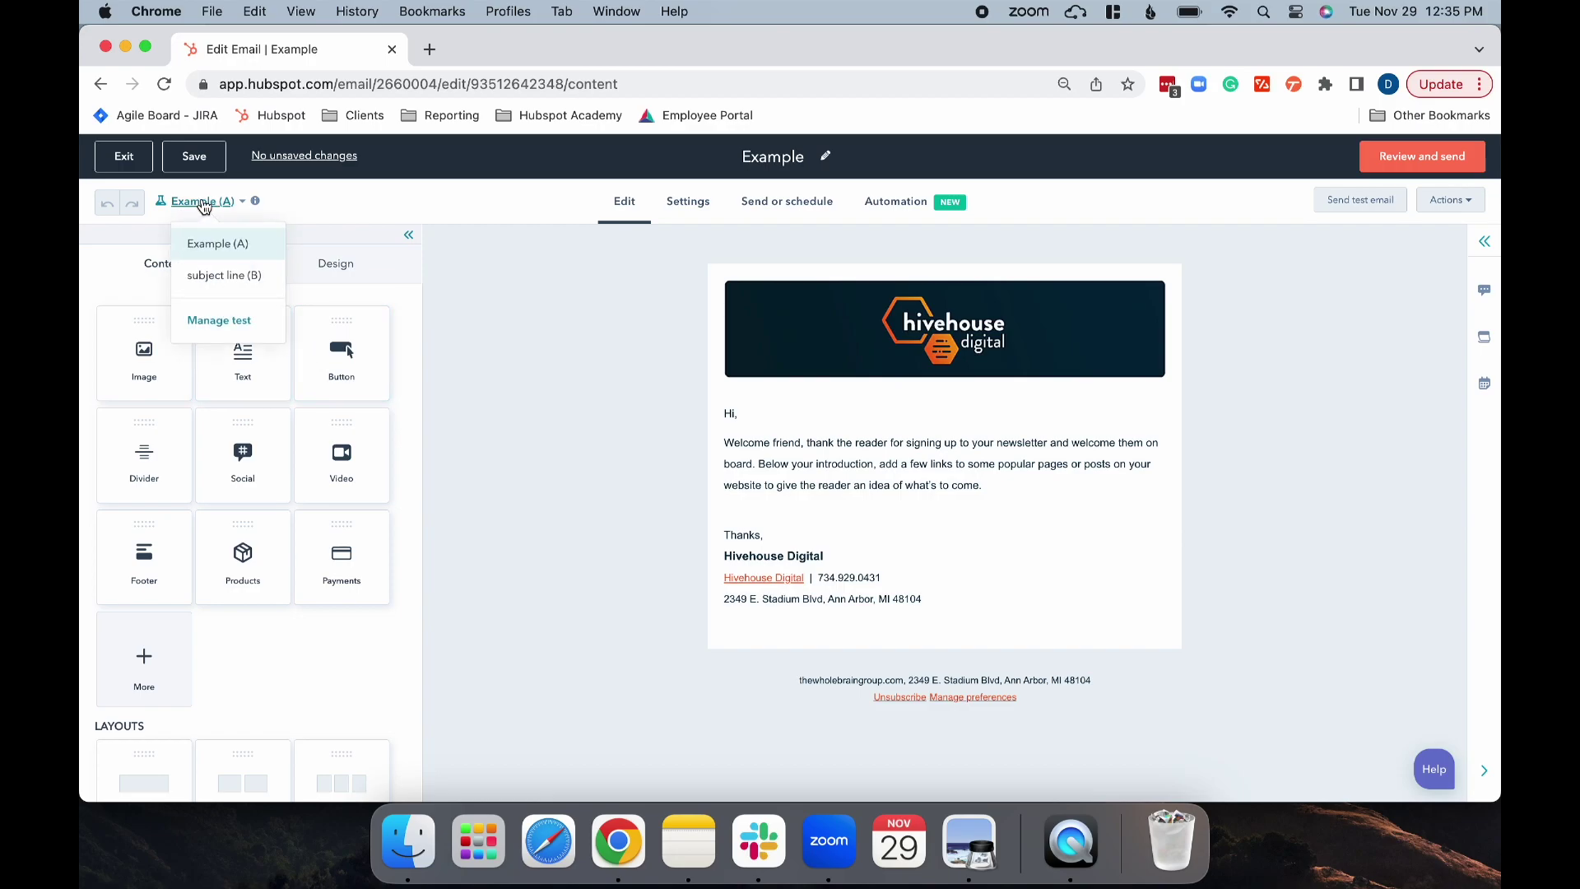
{"action": "left_click", "coordinate": [231, 273]}
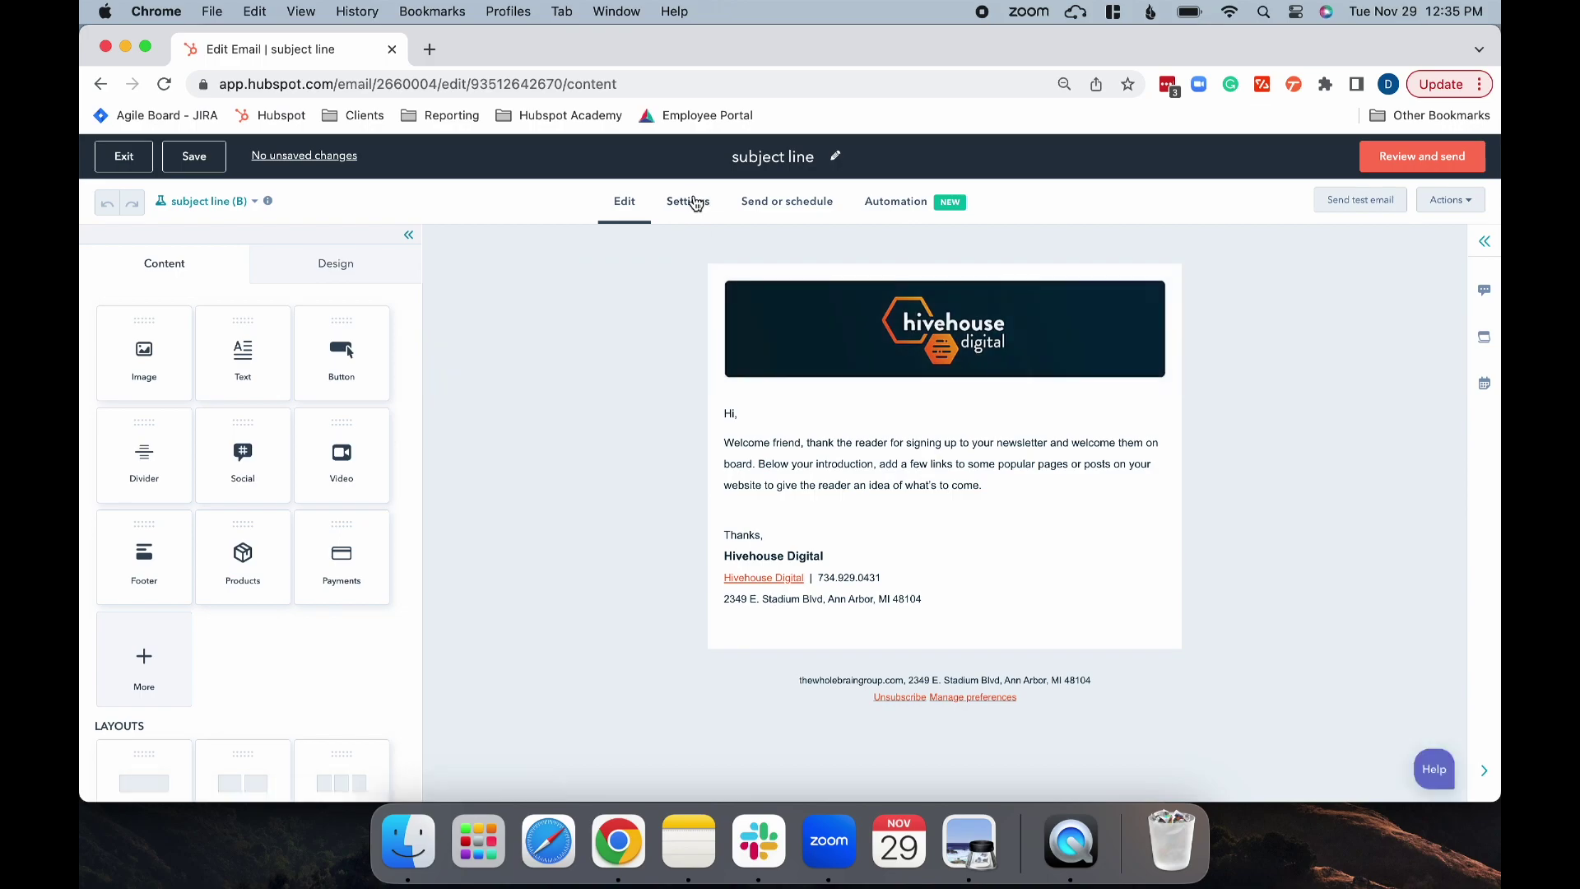
{"action": "left_click", "coordinate": [695, 203]}
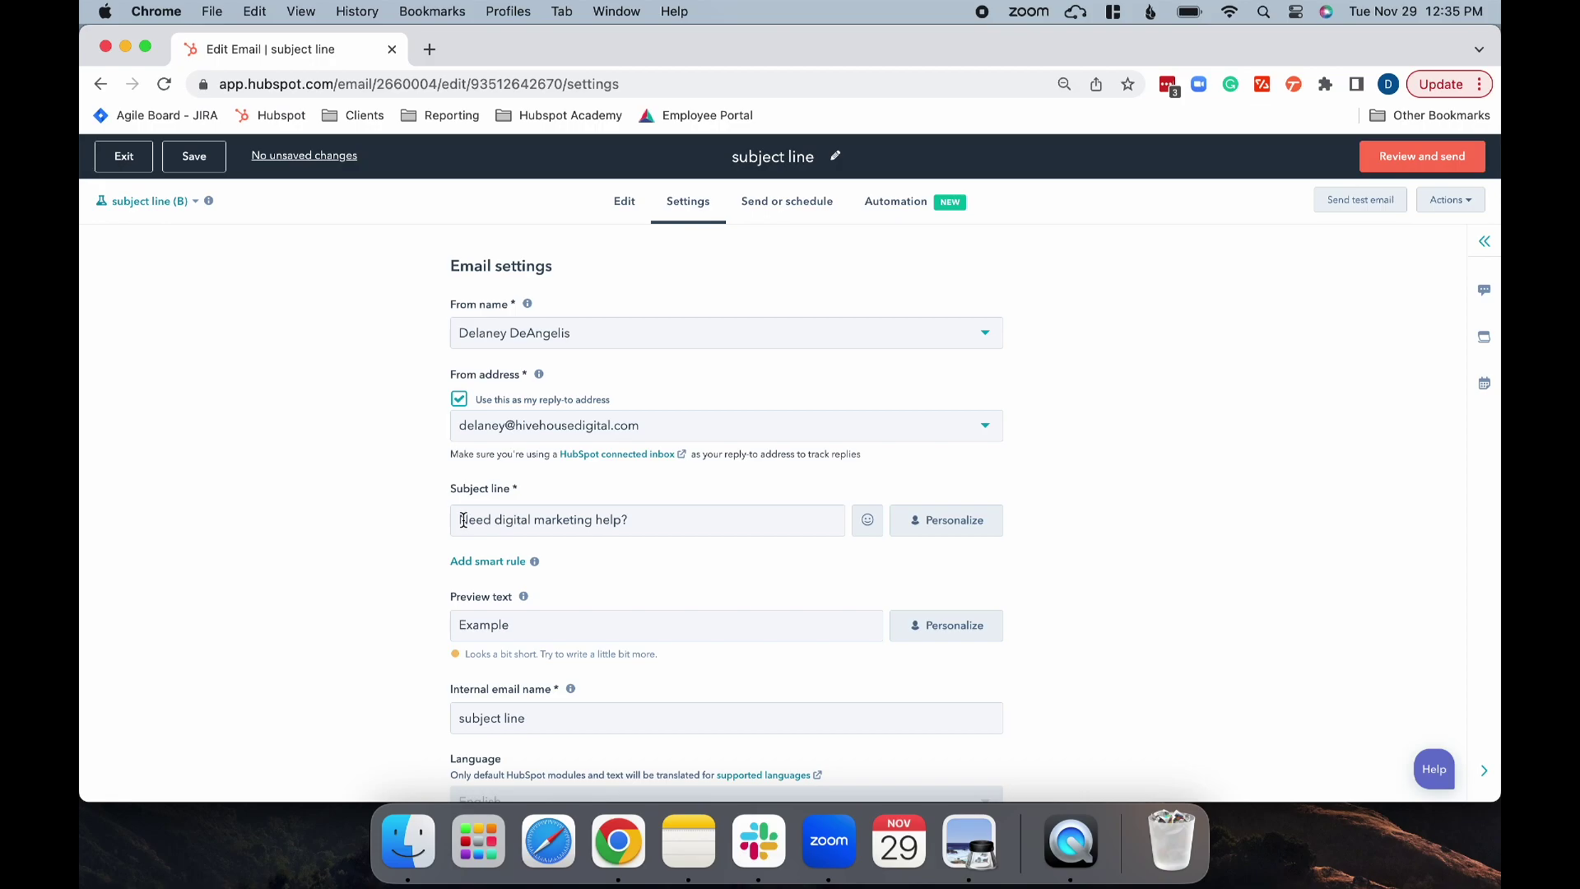
{"action": "left_click", "coordinate": [921, 522]}
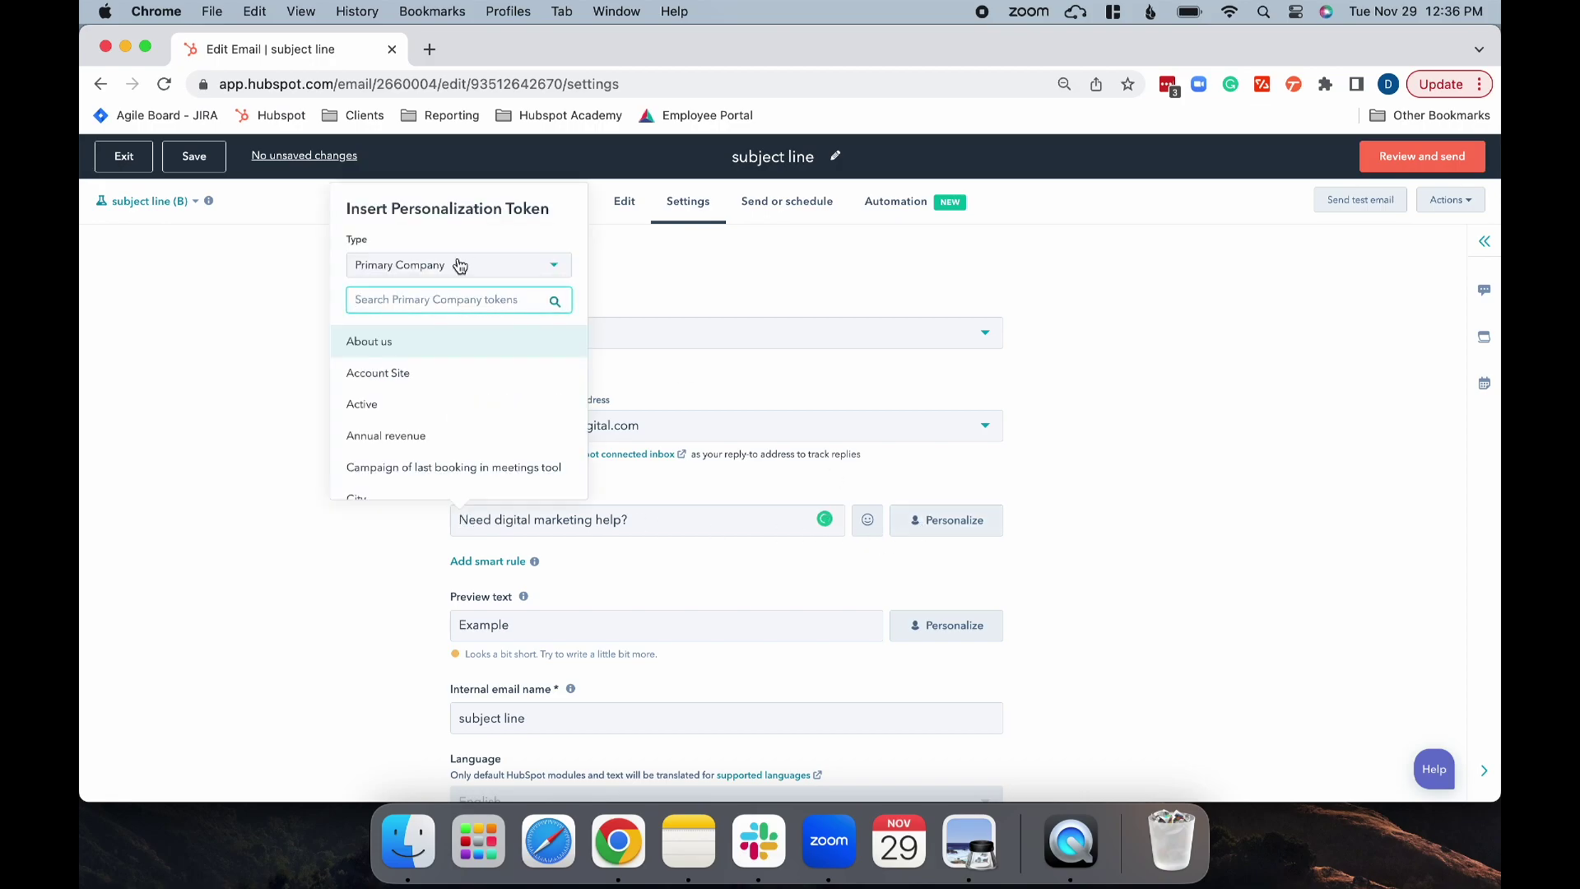
{"action": "left_click", "coordinate": [434, 271]}
{"action": "left_click", "coordinate": [434, 395]}
{"action": "type", "text": "fi"}
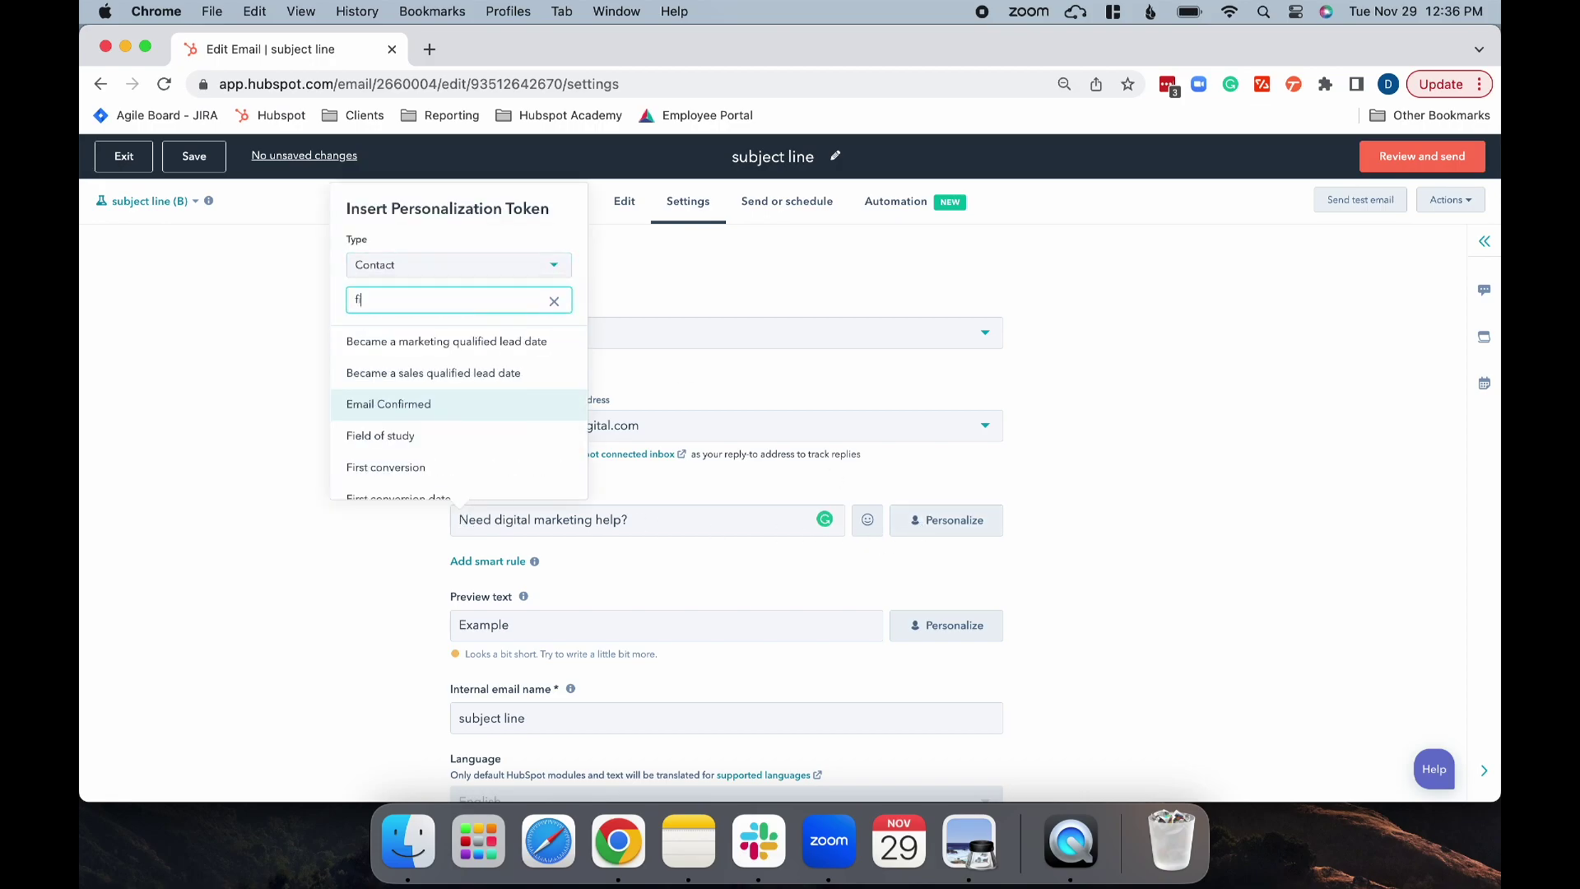
{"action": "type", "text": "rst name"}
{"action": "left_click", "coordinate": [403, 484]}
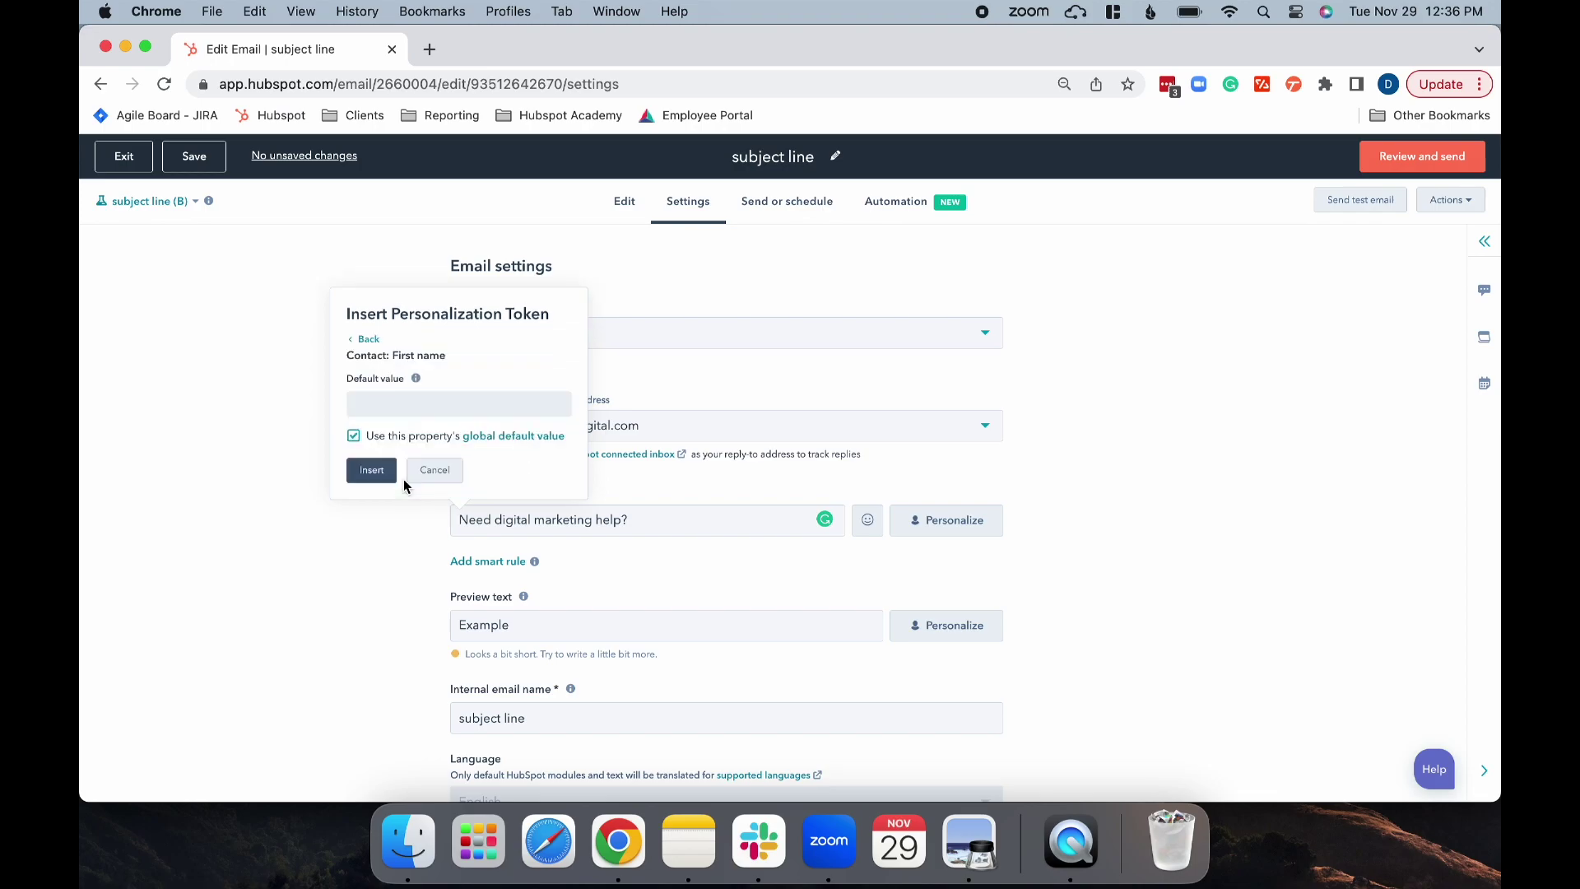
{"action": "left_click", "coordinate": [372, 473]}
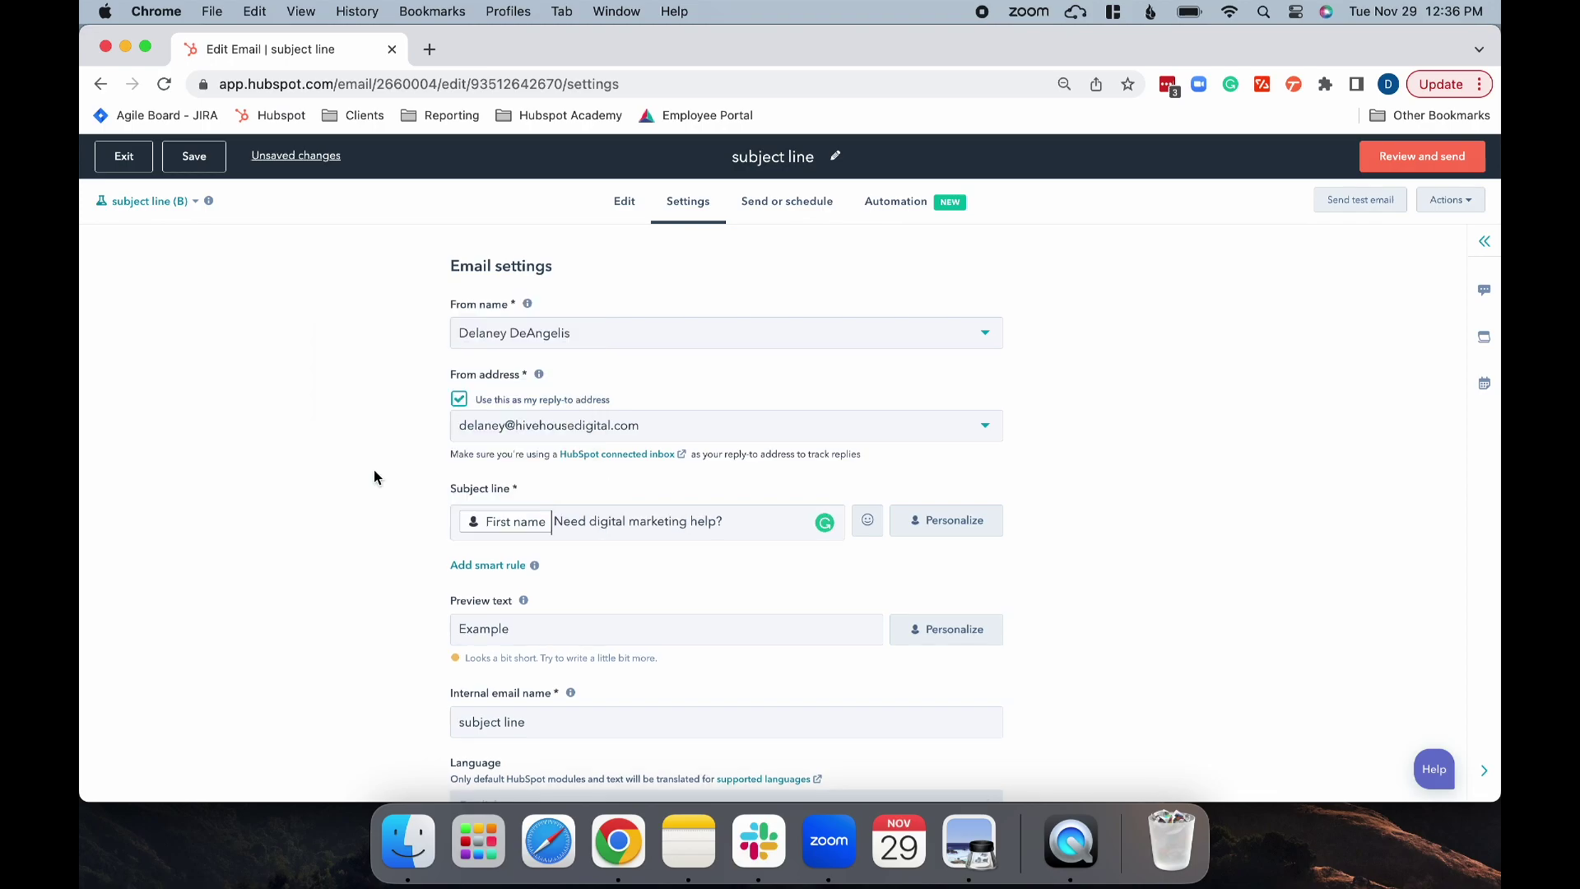
Finish B's subject as 'First name, need digital marketing help?' and switch back to variant A
{"action": "type", "text": ","}
{"action": "key", "text": "Delete"}
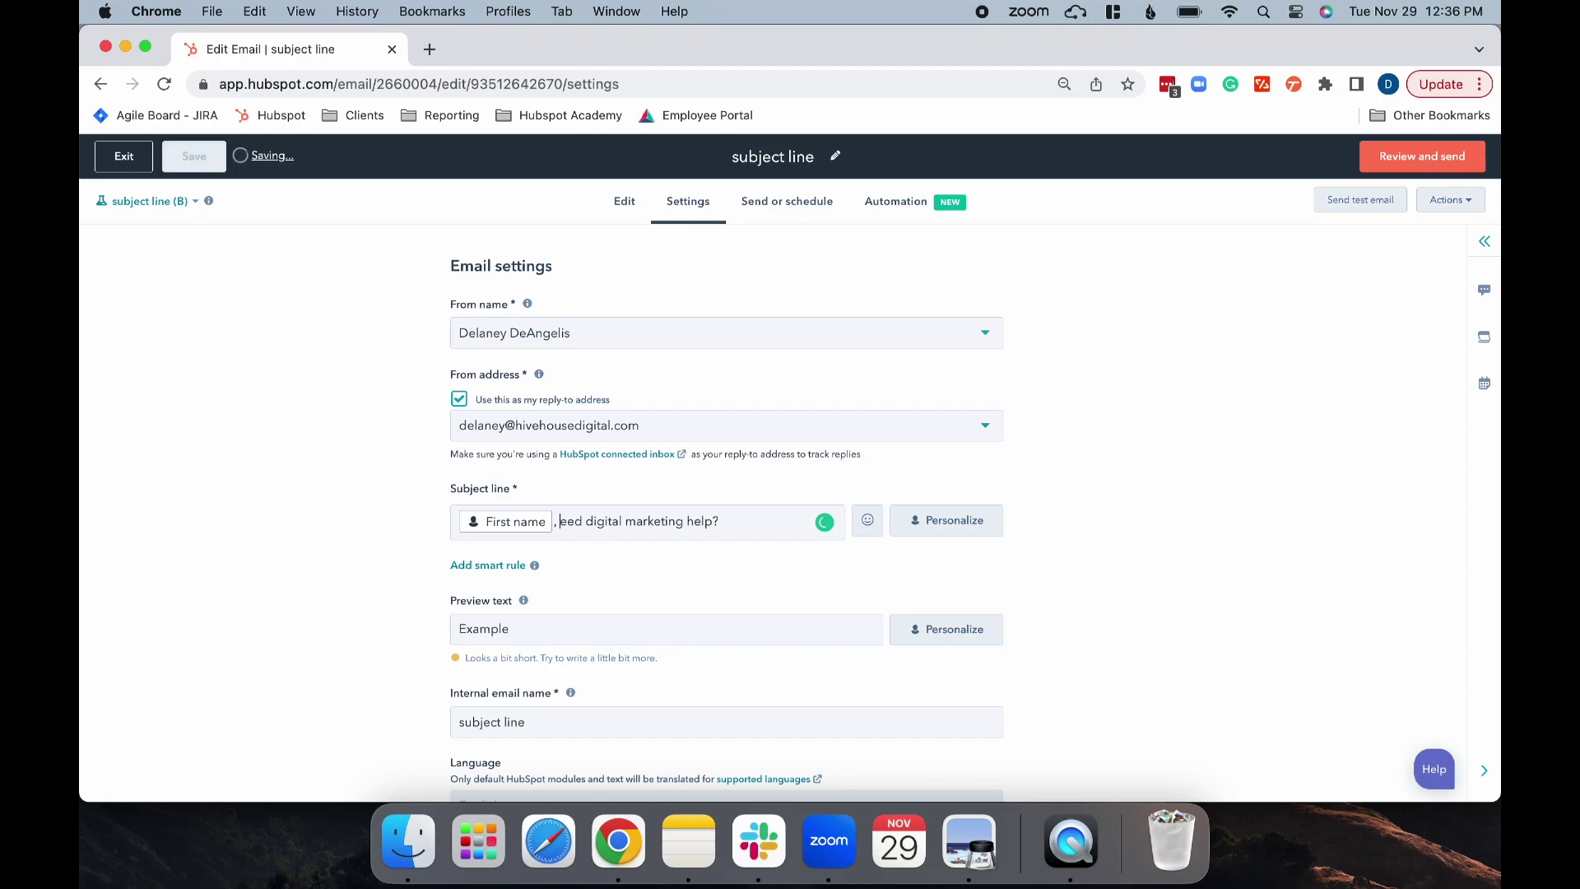
{"action": "type", "text": "n"}
{"action": "scroll", "coordinate": [520, 533], "scroll_direction": "down", "scroll_amount": 5}
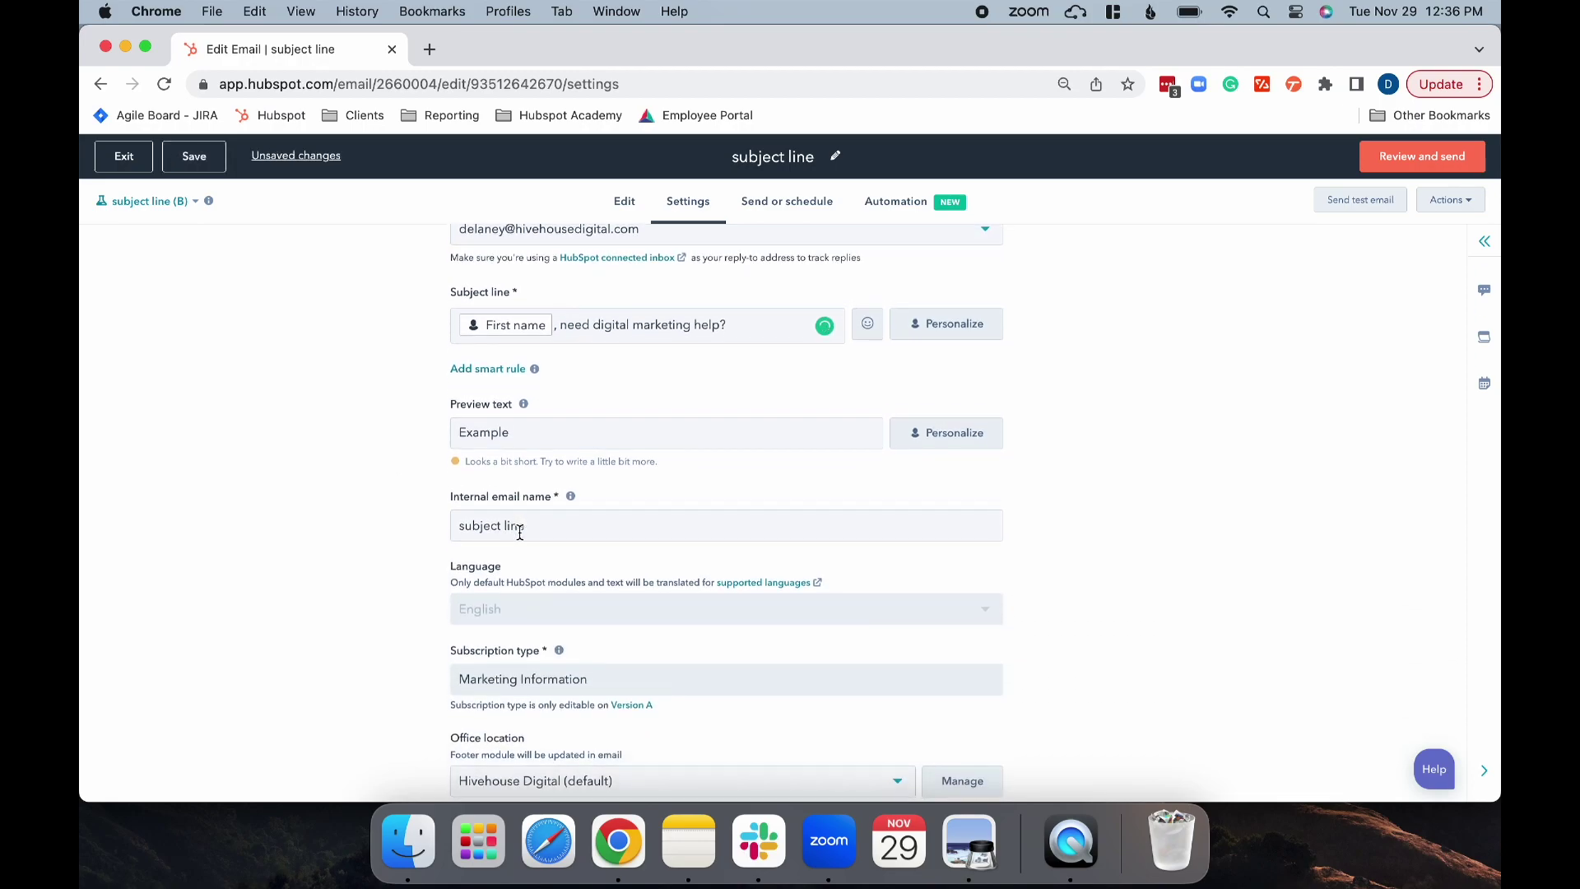
{"action": "scroll", "coordinate": [521, 533], "scroll_direction": "down", "scroll_amount": 4}
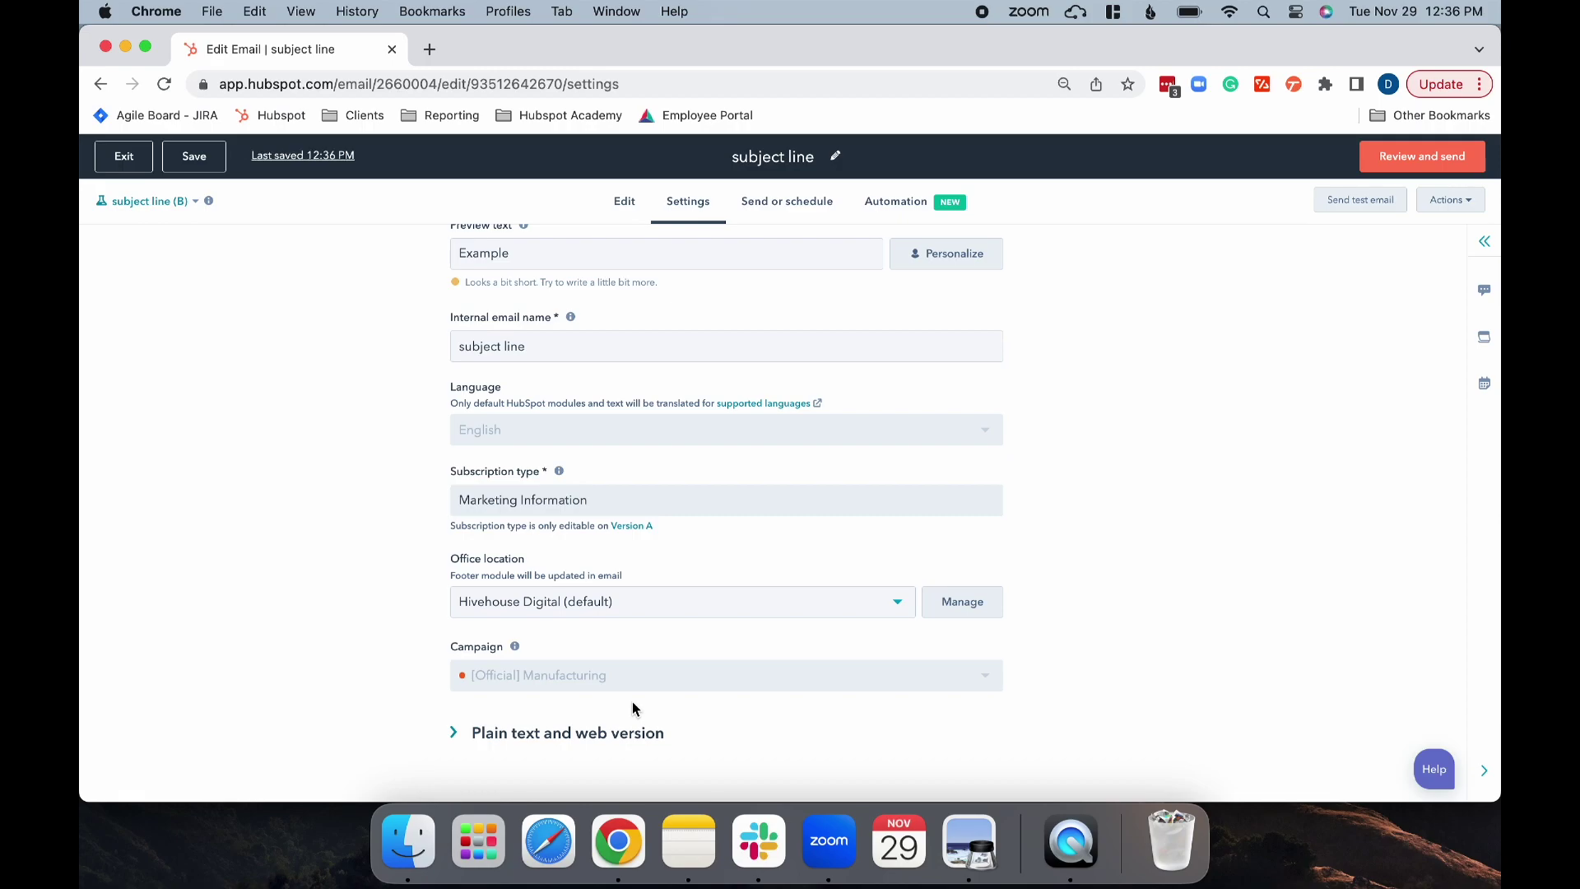
{"action": "left_click", "coordinate": [626, 203]}
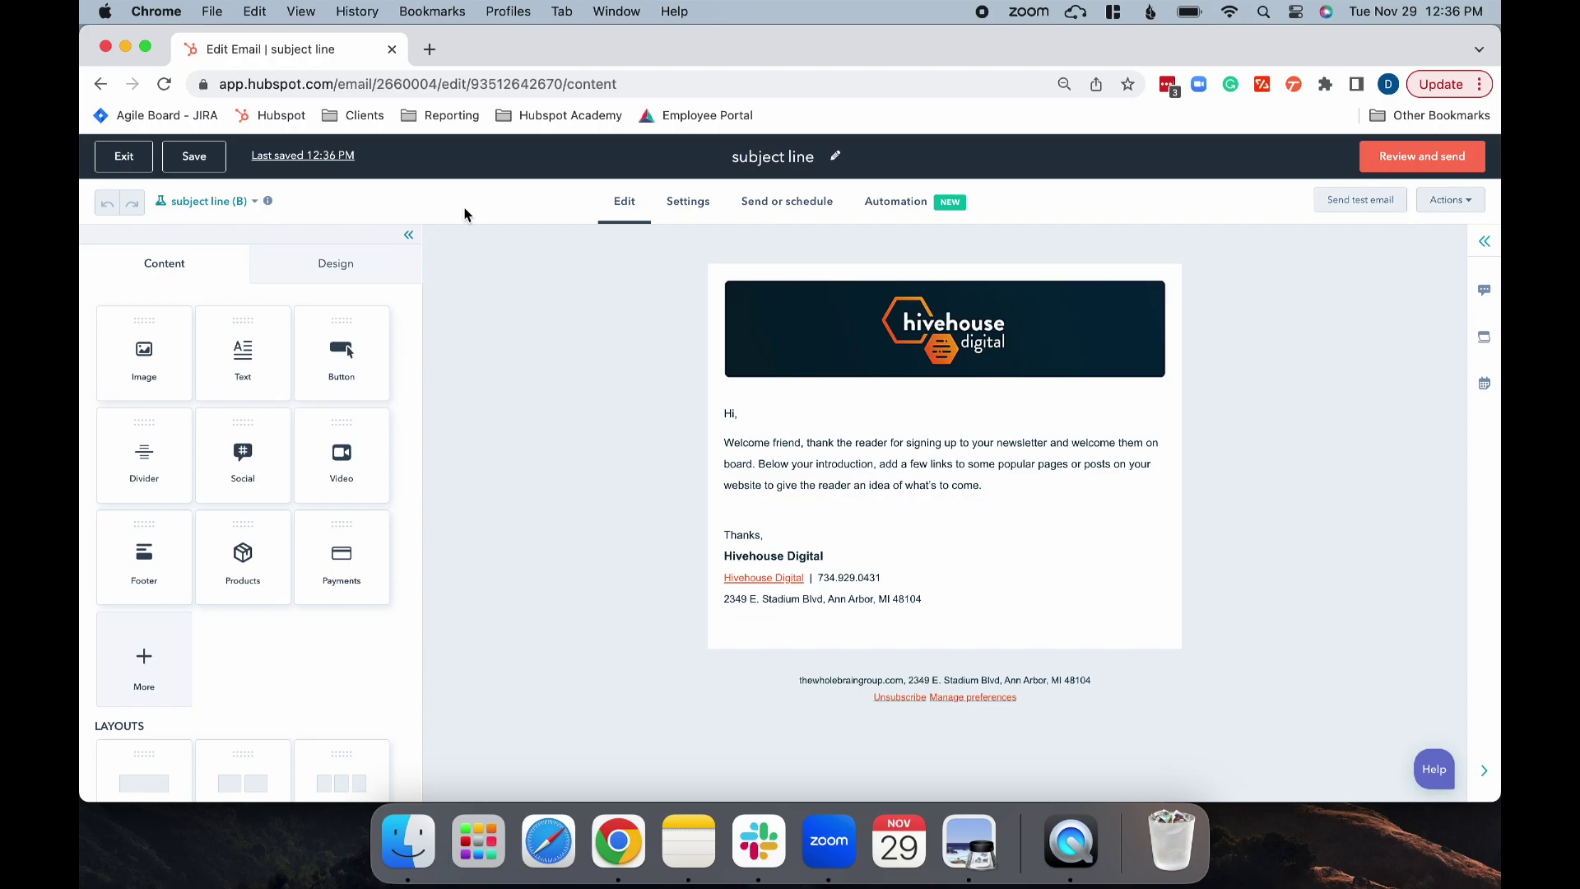
{"action": "left_click", "coordinate": [229, 212]}
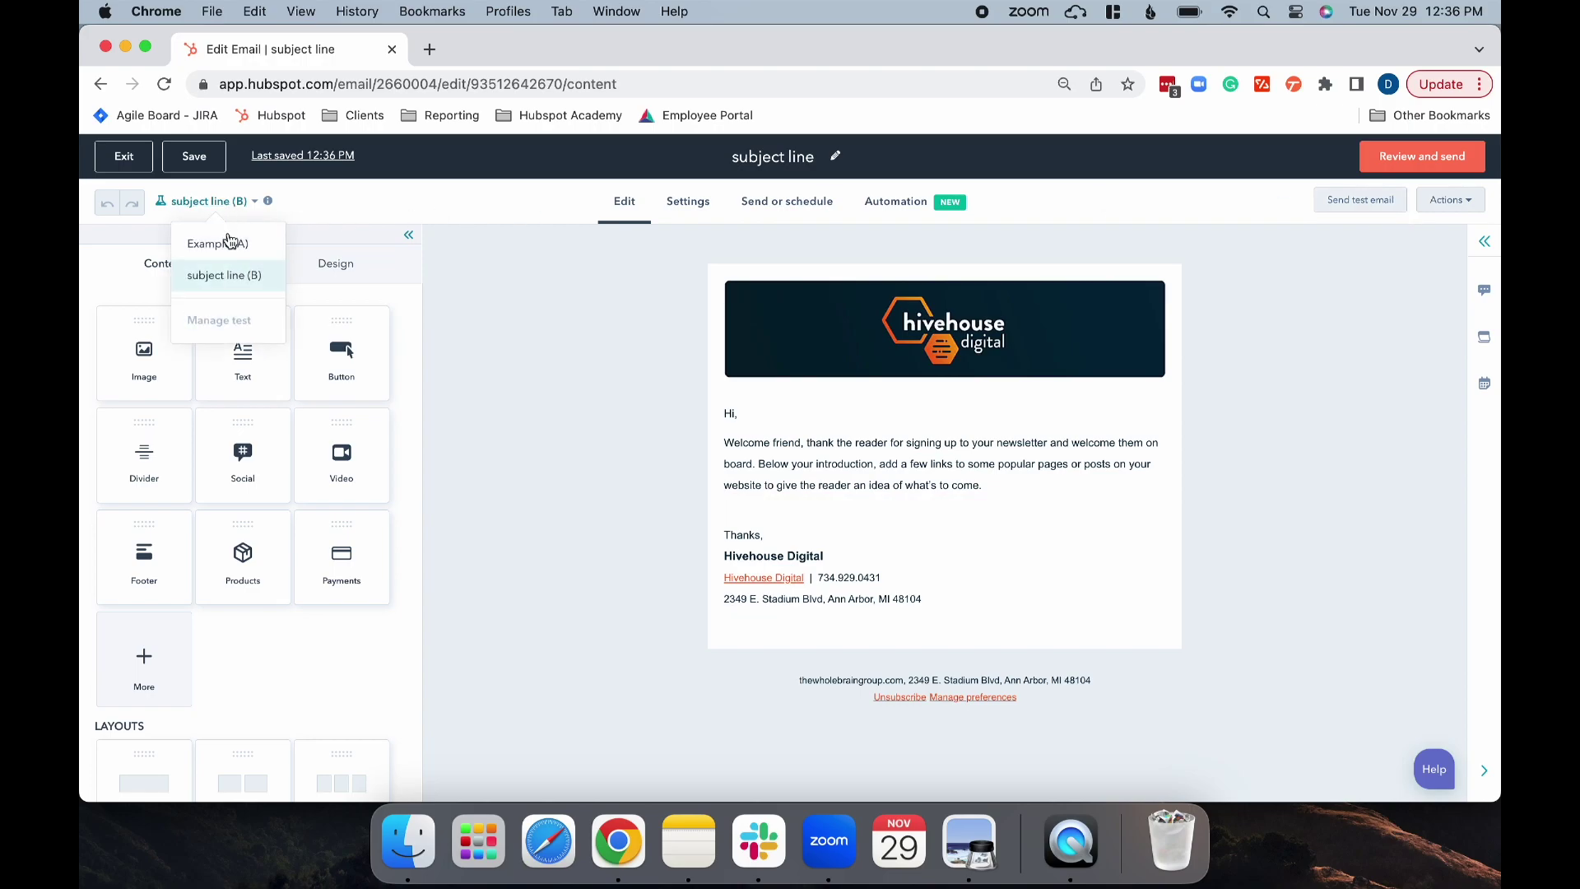
{"action": "left_click", "coordinate": [226, 238]}
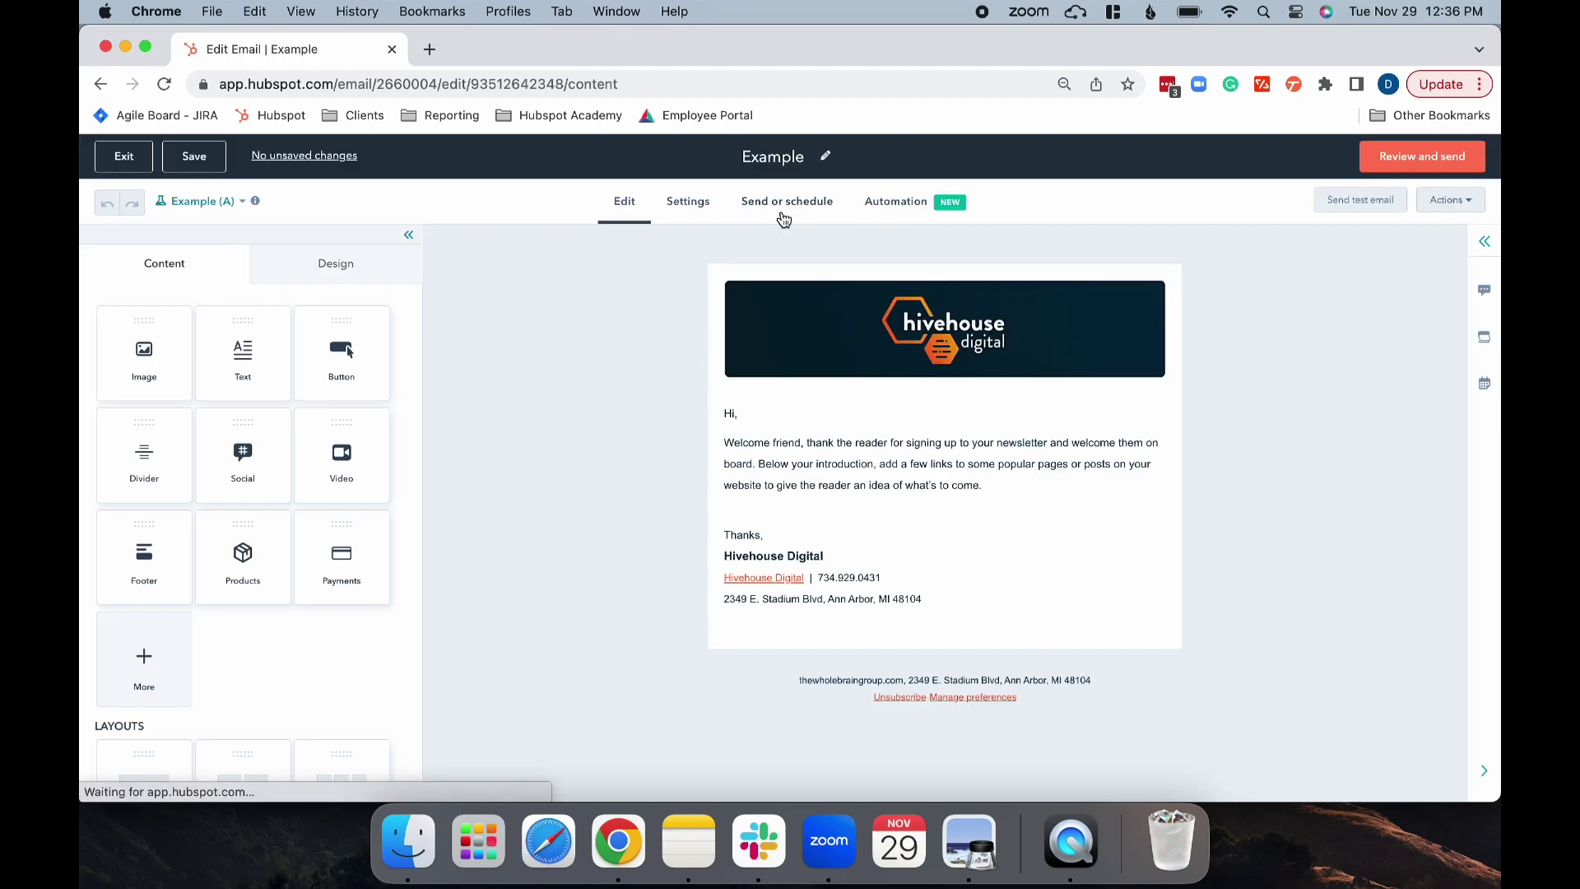
Open the Send or schedule options of the Example A/B test email
{"action": "left_click", "coordinate": [782, 217]}
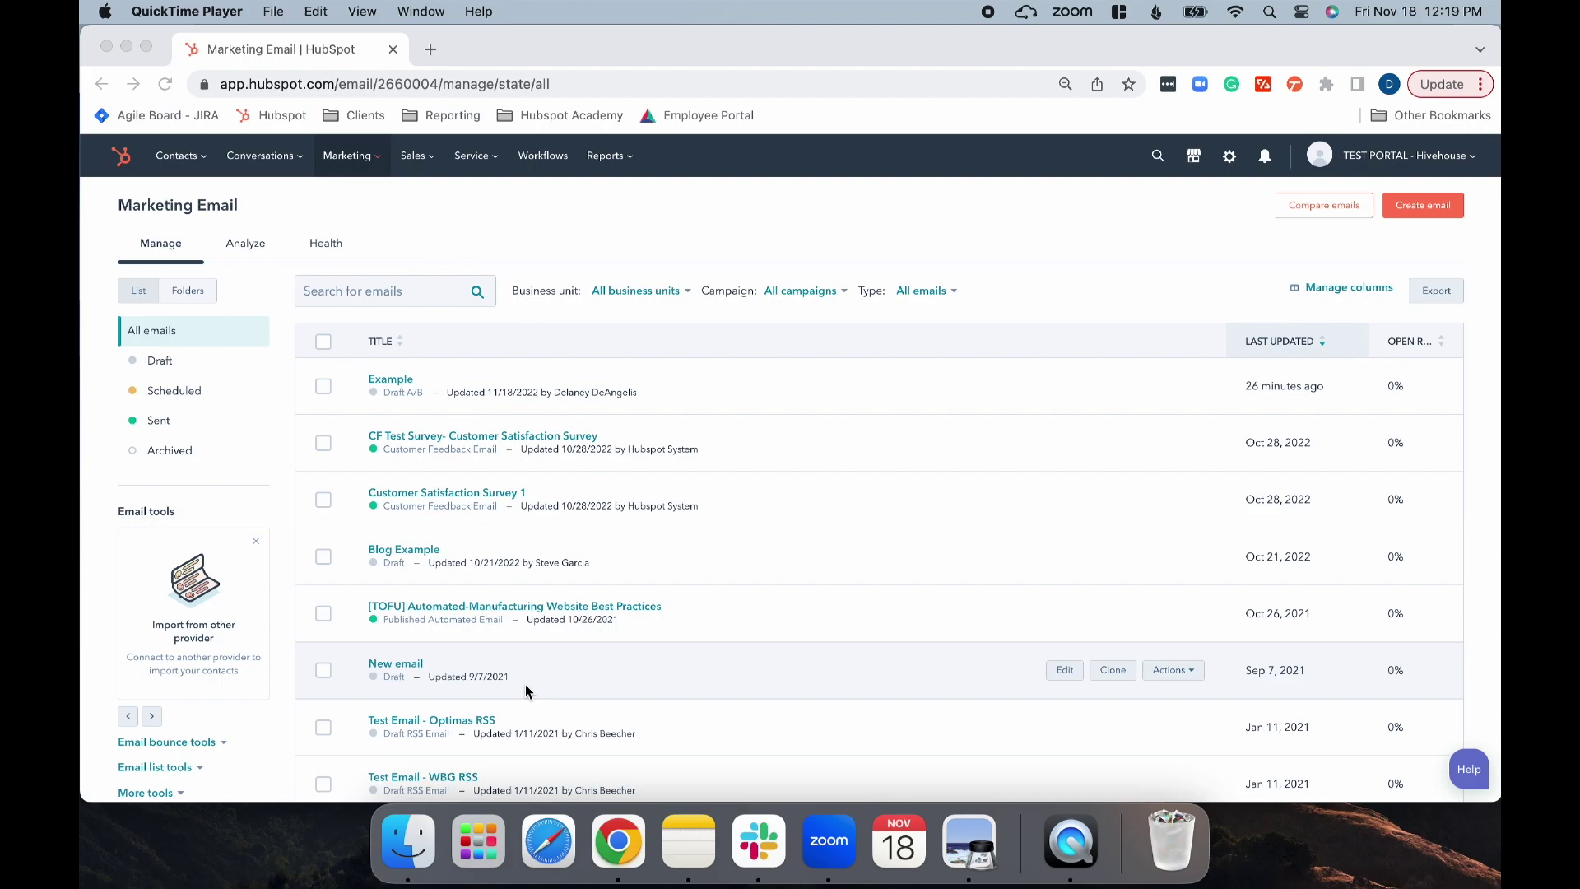
Create another regular email from the Sample Template and name it 'example 2'
{"action": "left_click", "coordinate": [1439, 210]}
{"action": "left_click", "coordinate": [1439, 210]}
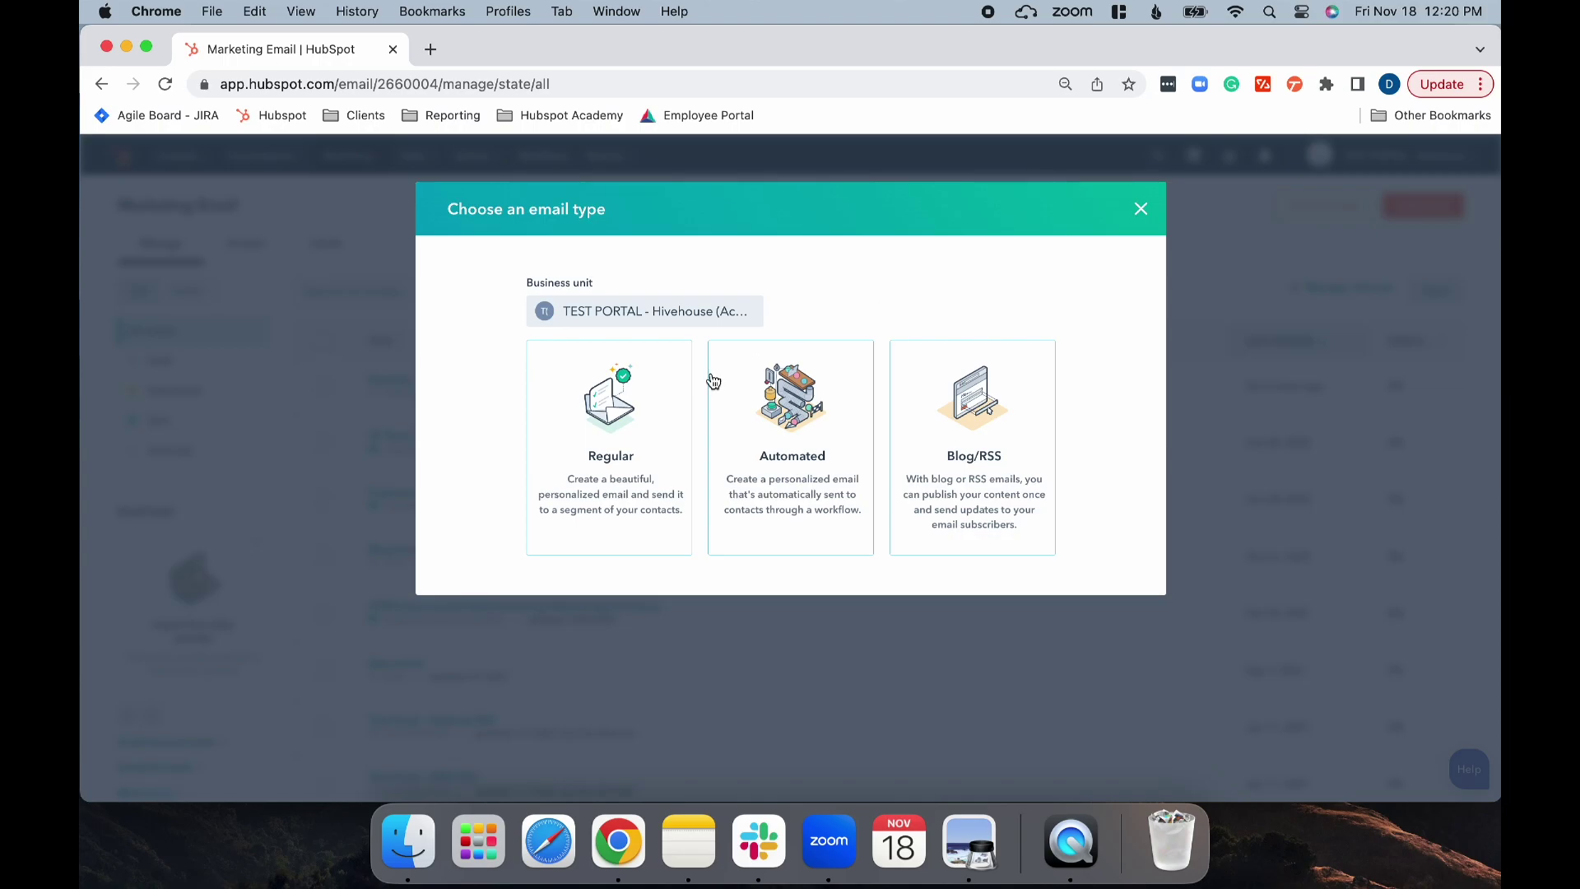
{"action": "left_click", "coordinate": [628, 494]}
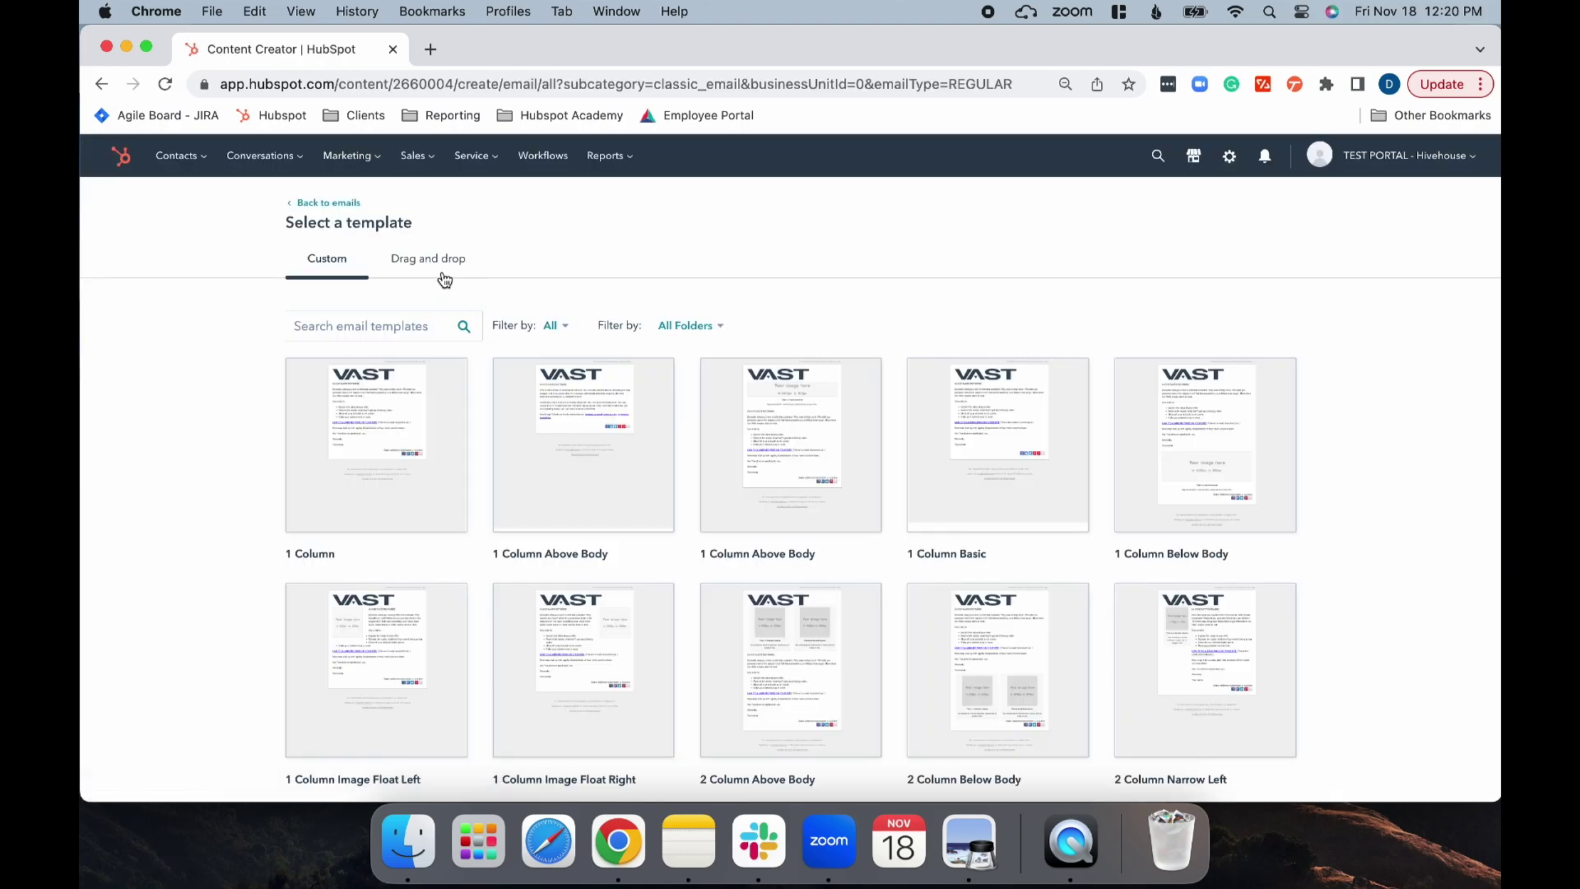
{"action": "left_click", "coordinate": [444, 278]}
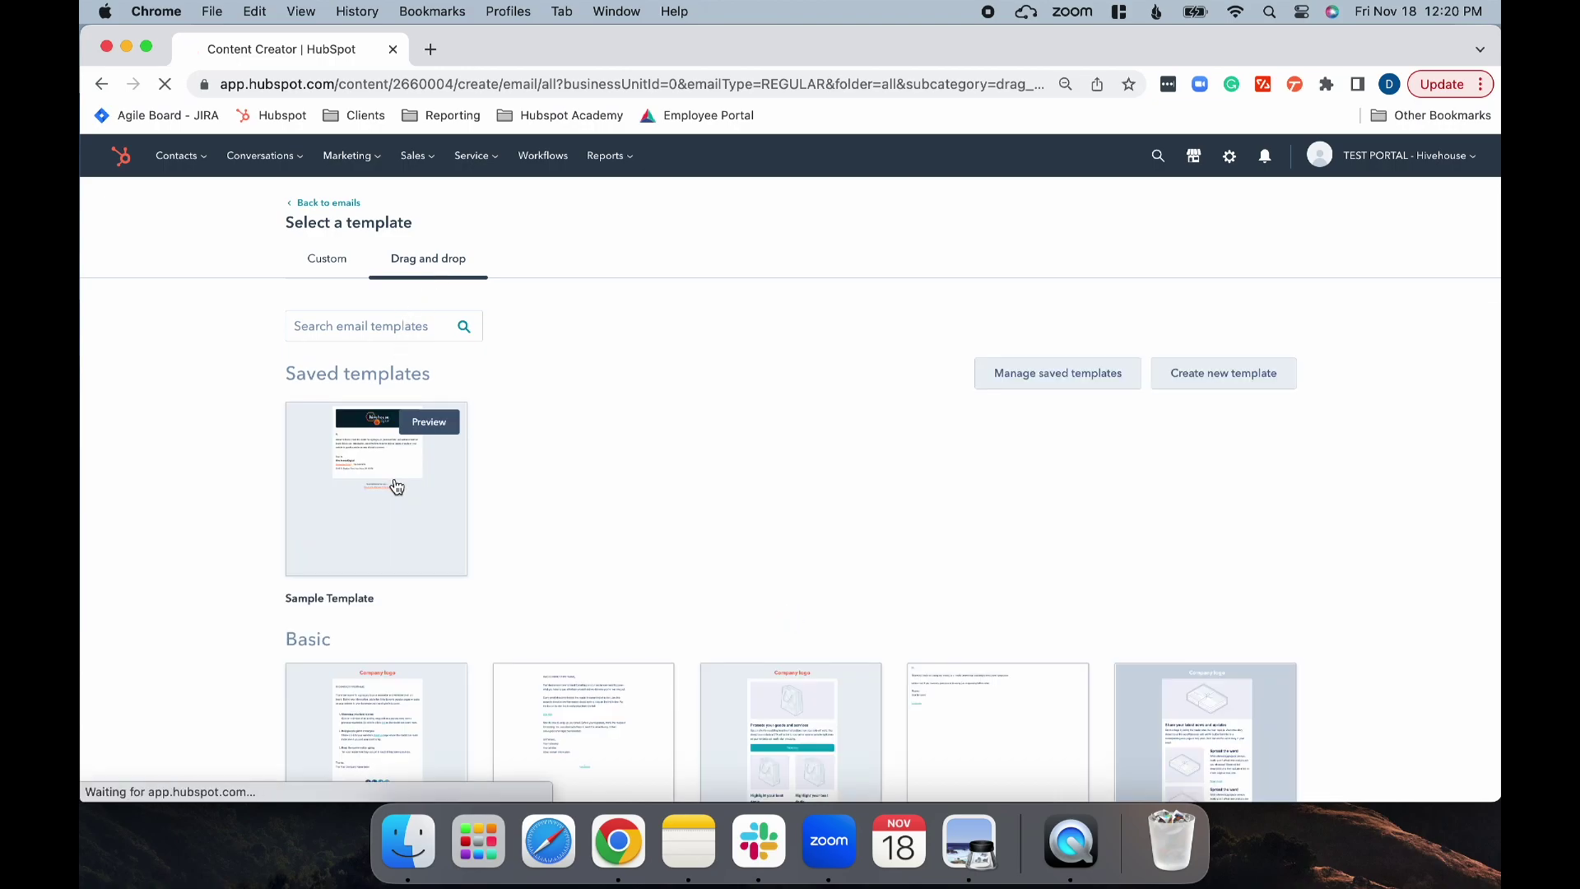
{"action": "left_click", "coordinate": [396, 486]}
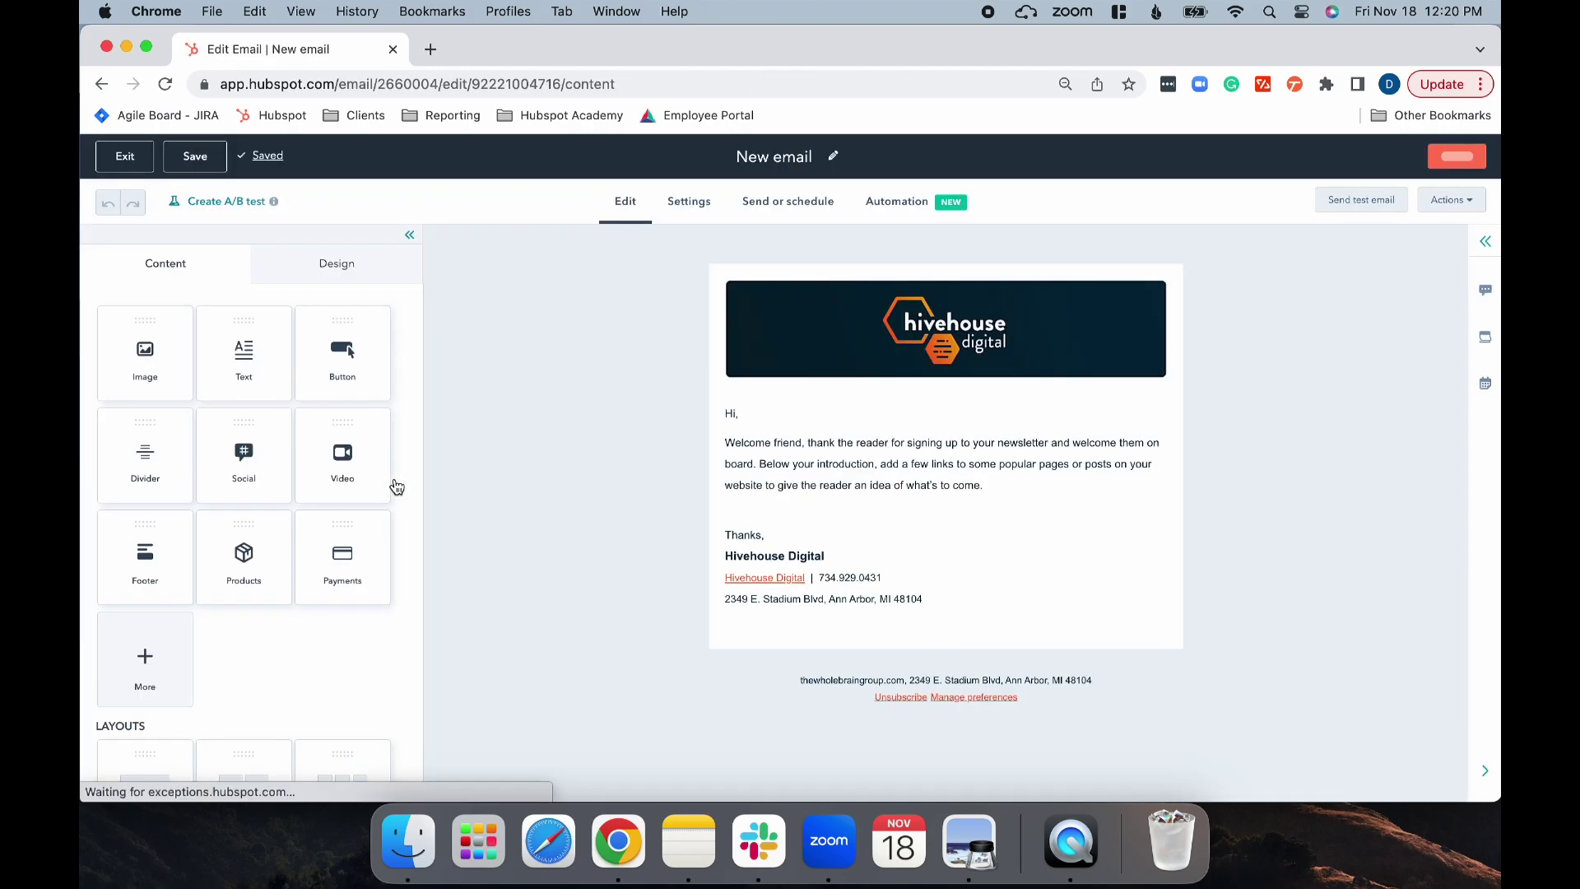
{"action": "left_click", "coordinate": [770, 158]}
{"action": "type", "text": "e"}
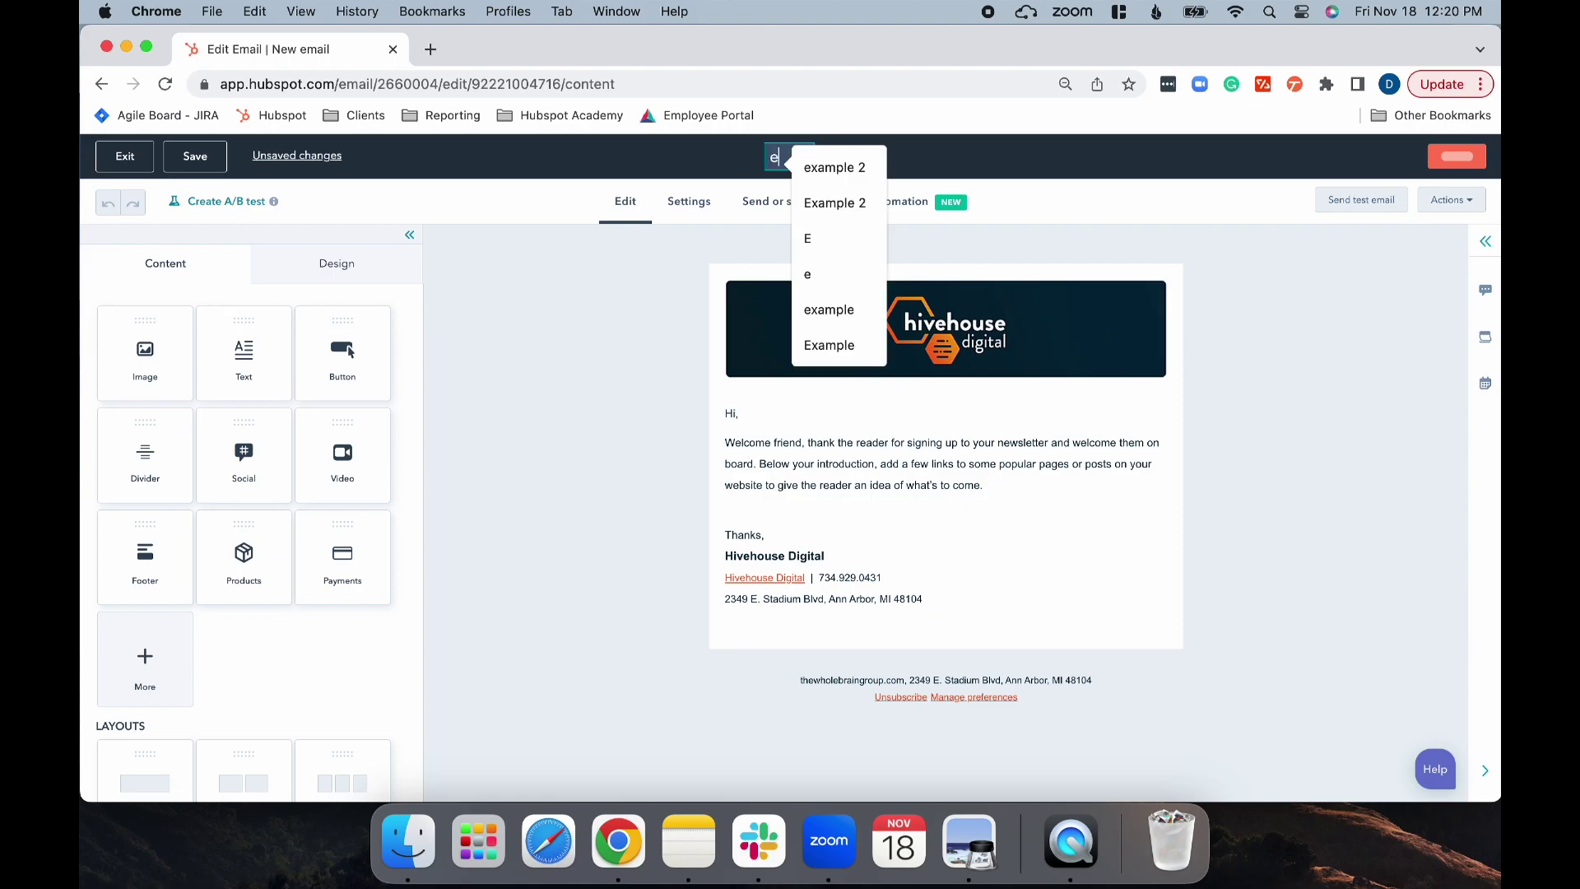
{"action": "type", "text": "xample 2"}
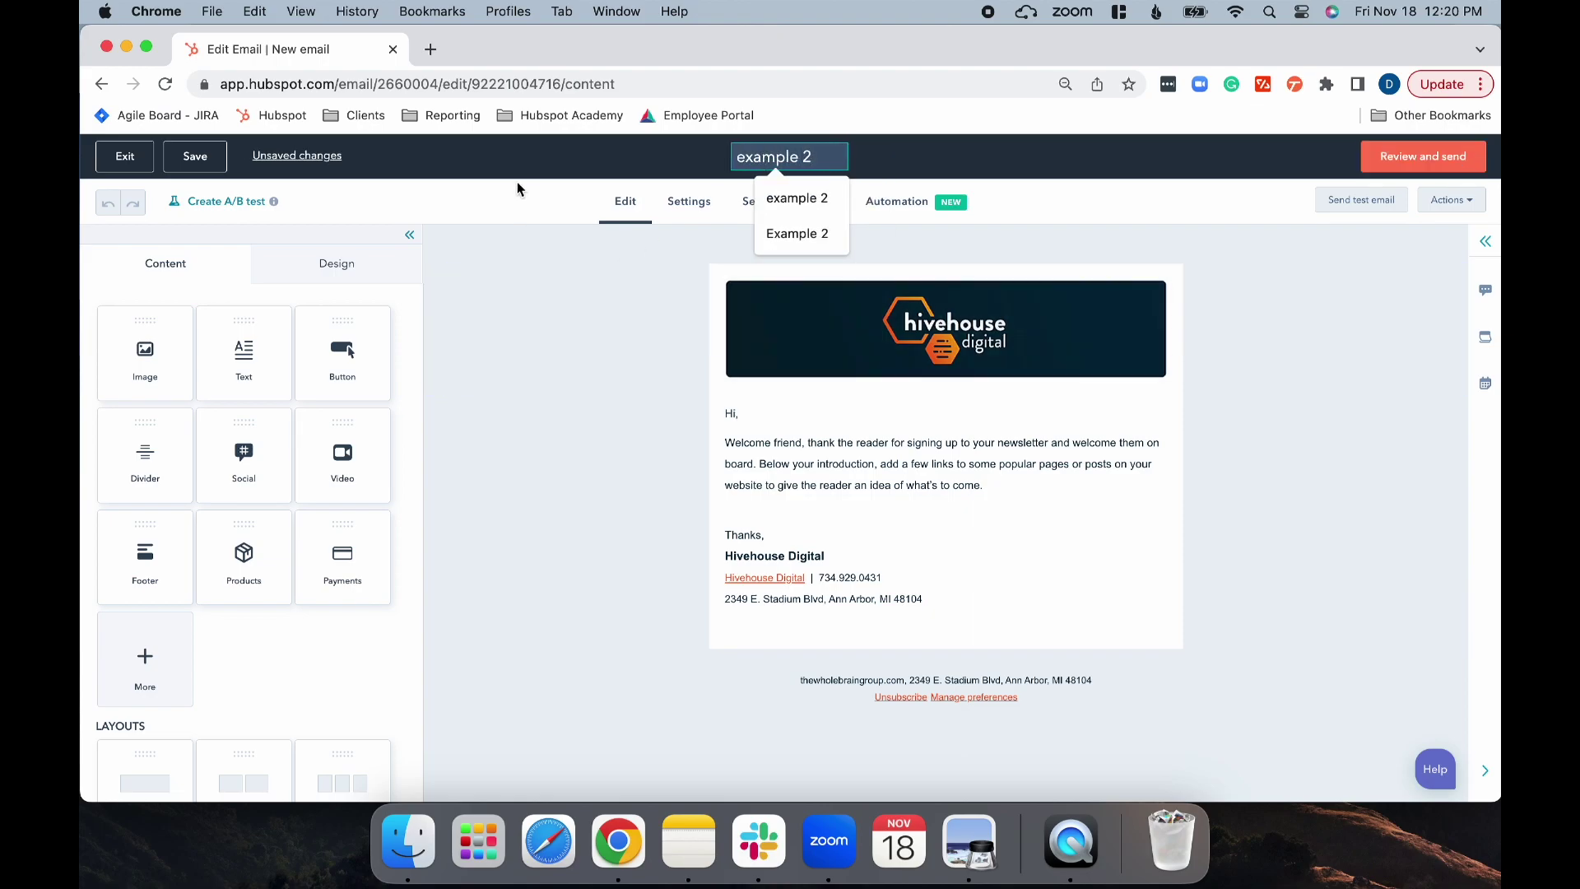
{"action": "key", "text": "Return"}
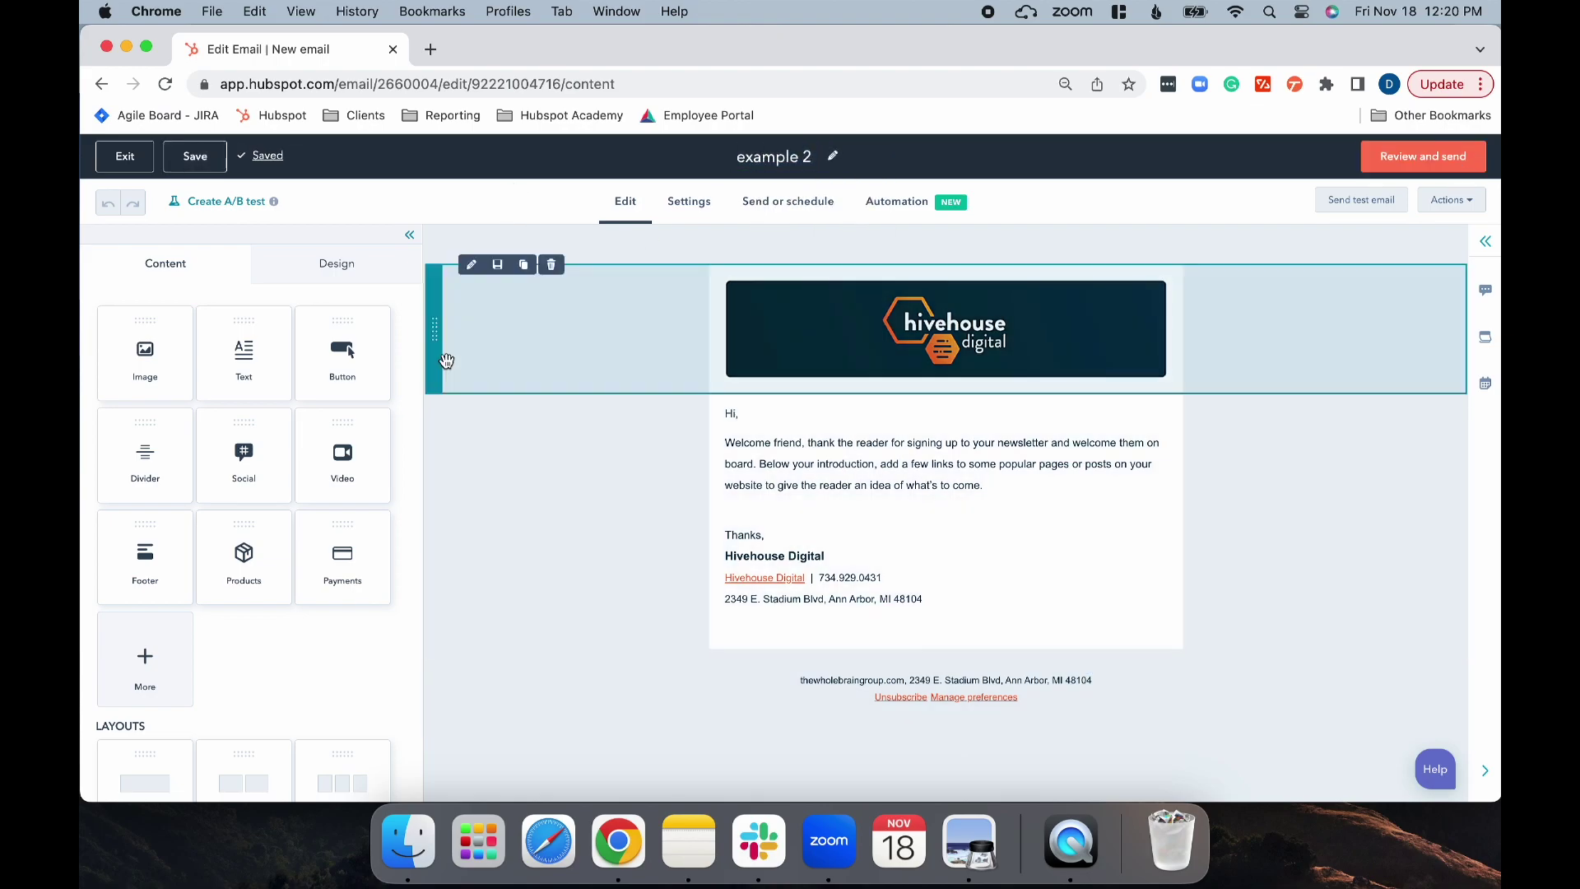
Add an image block below the header containing the manufacturing checklist image
{"action": "left_click_drag", "start_coordinate": [147, 362], "coordinate": [777, 406]}
{"action": "left_click", "coordinate": [249, 469]}
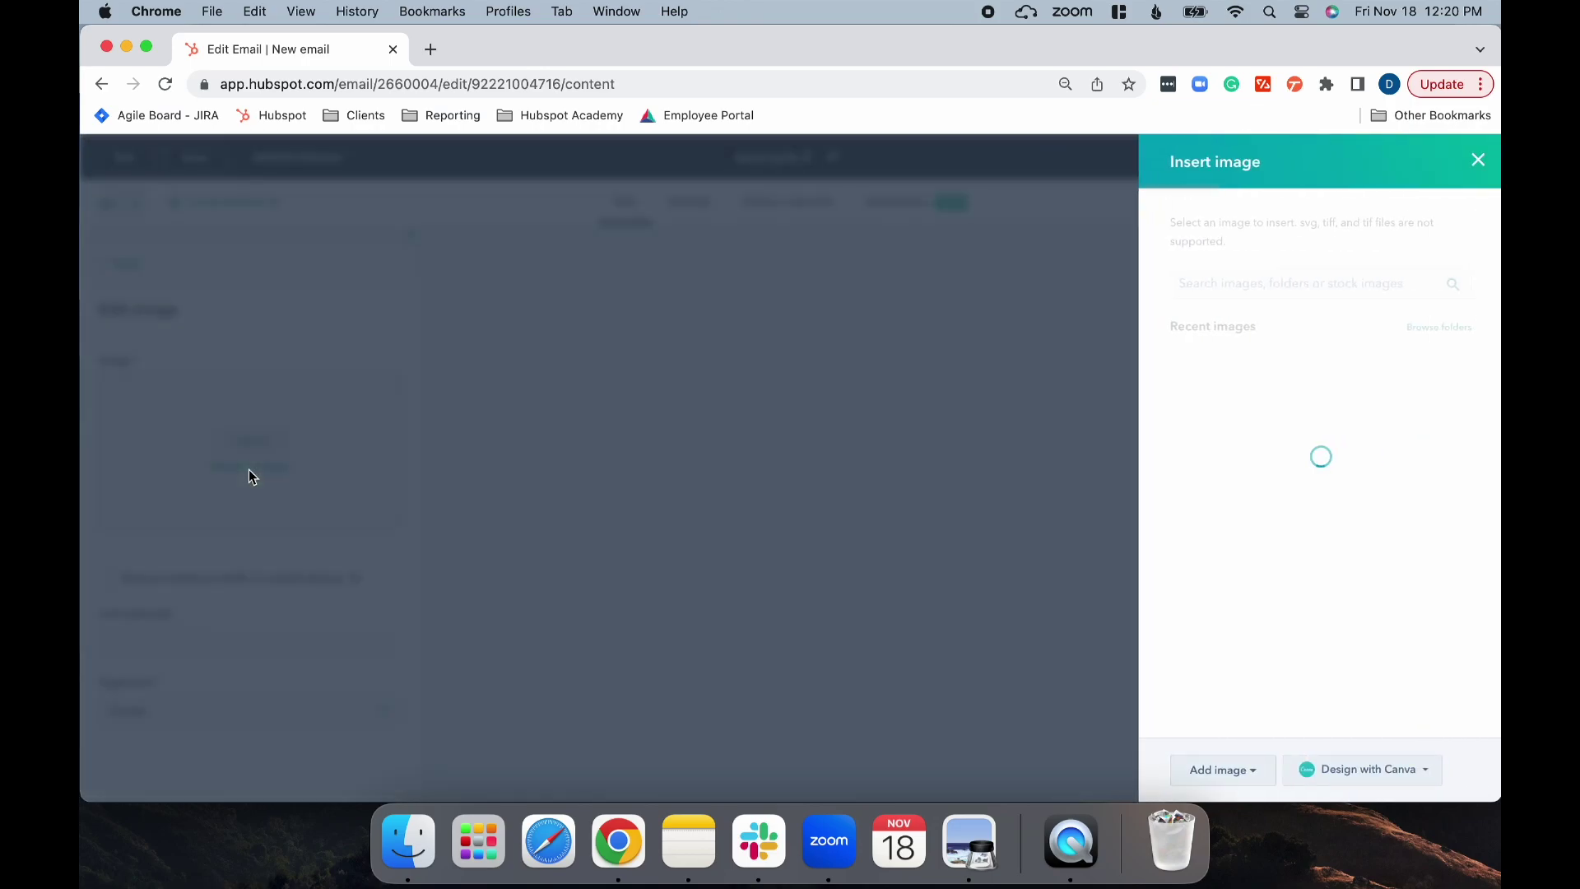
{"action": "left_click", "coordinate": [1427, 463]}
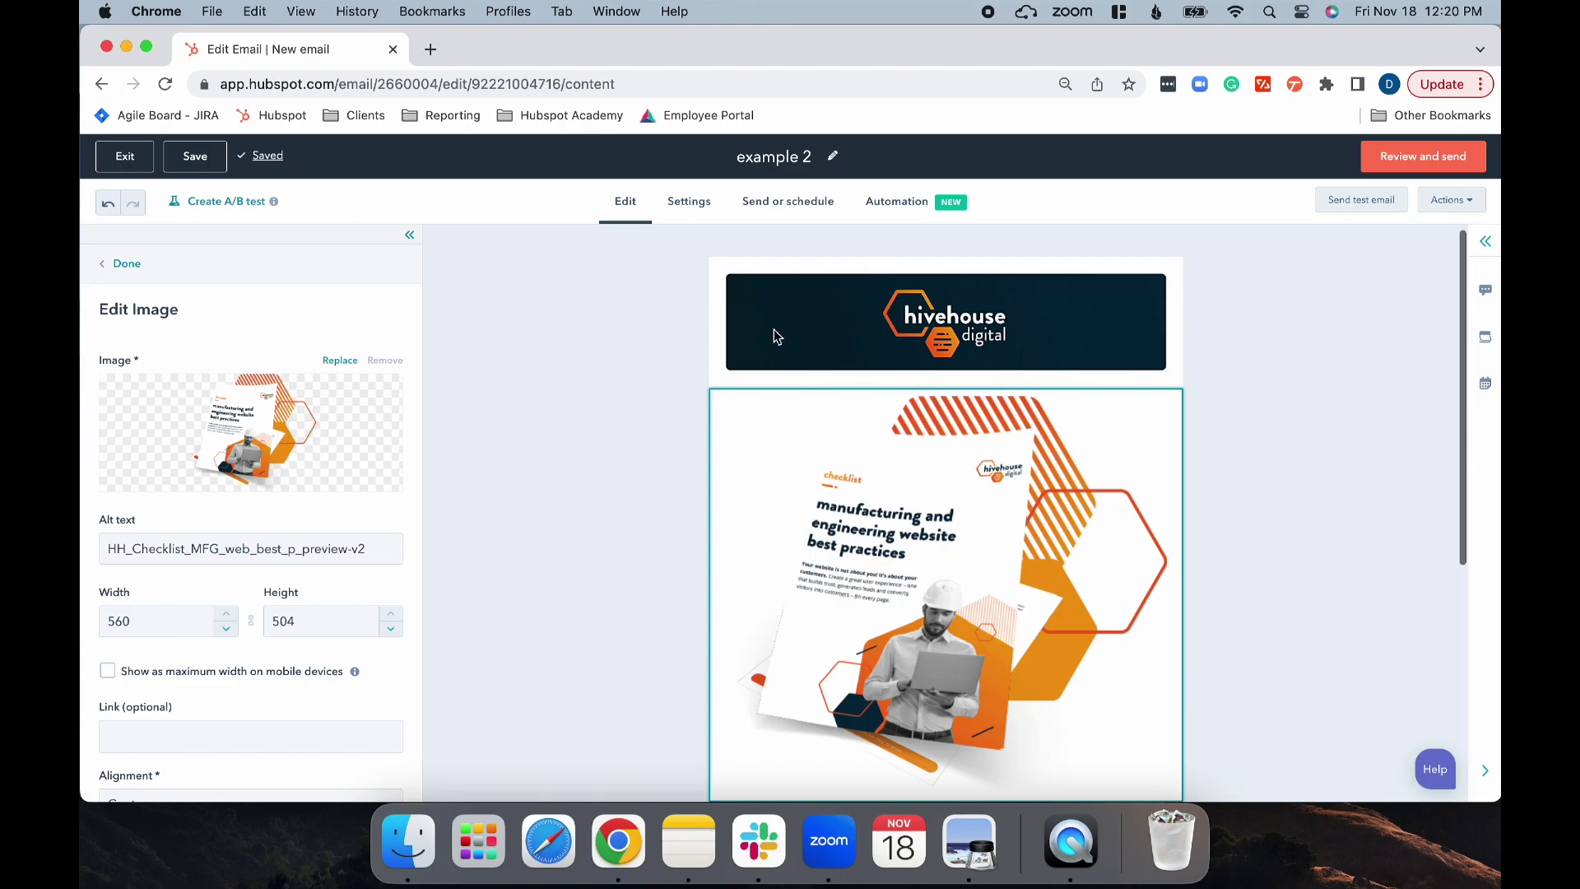
Set subject and preview text to 'test', Marketing Information subscription, and [Official] Manufacturing campaign
{"action": "left_click", "coordinate": [689, 201]}
{"action": "left_click", "coordinate": [535, 521]}
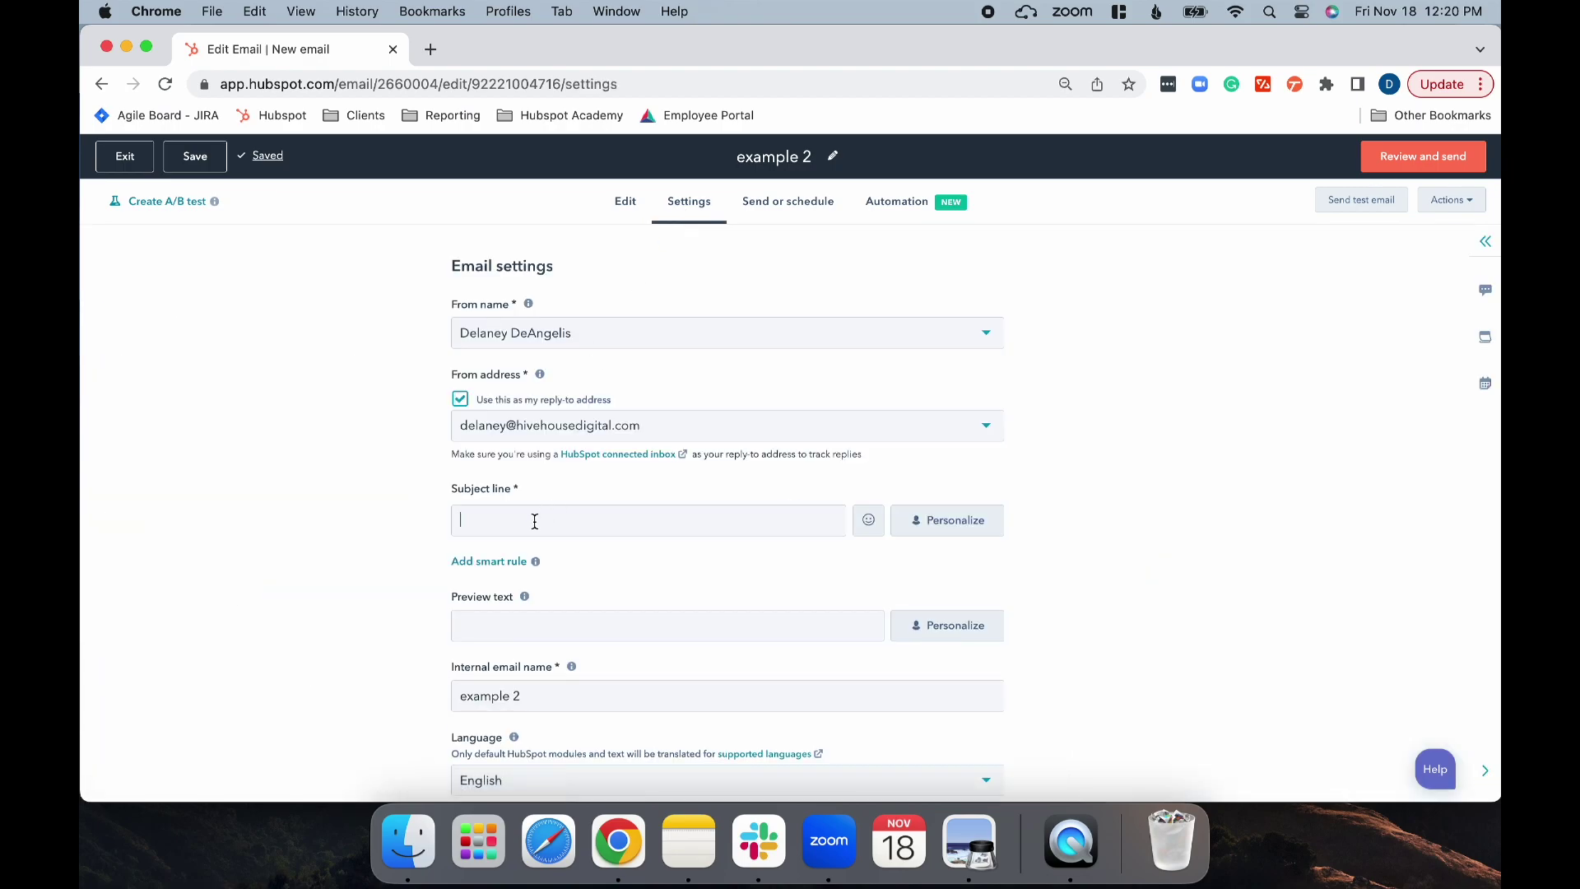
{"action": "type", "text": "test"}
{"action": "left_click", "coordinate": [482, 627]}
{"action": "type", "text": "test"}
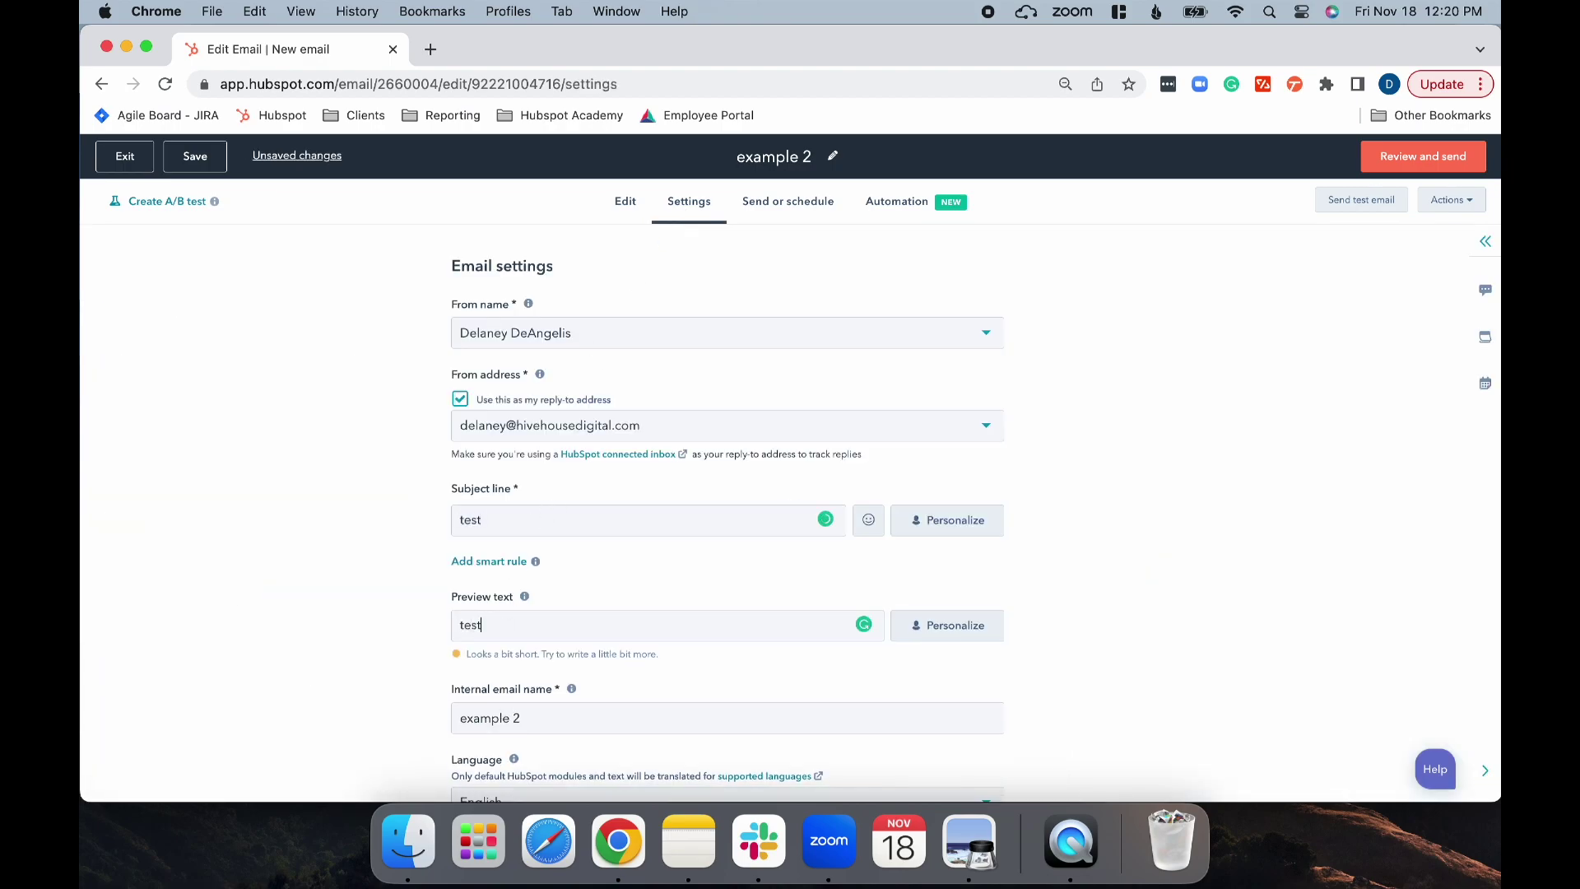
{"action": "scroll", "coordinate": [494, 630], "scroll_direction": "down", "scroll_amount": 5}
{"action": "left_click", "coordinate": [509, 627]}
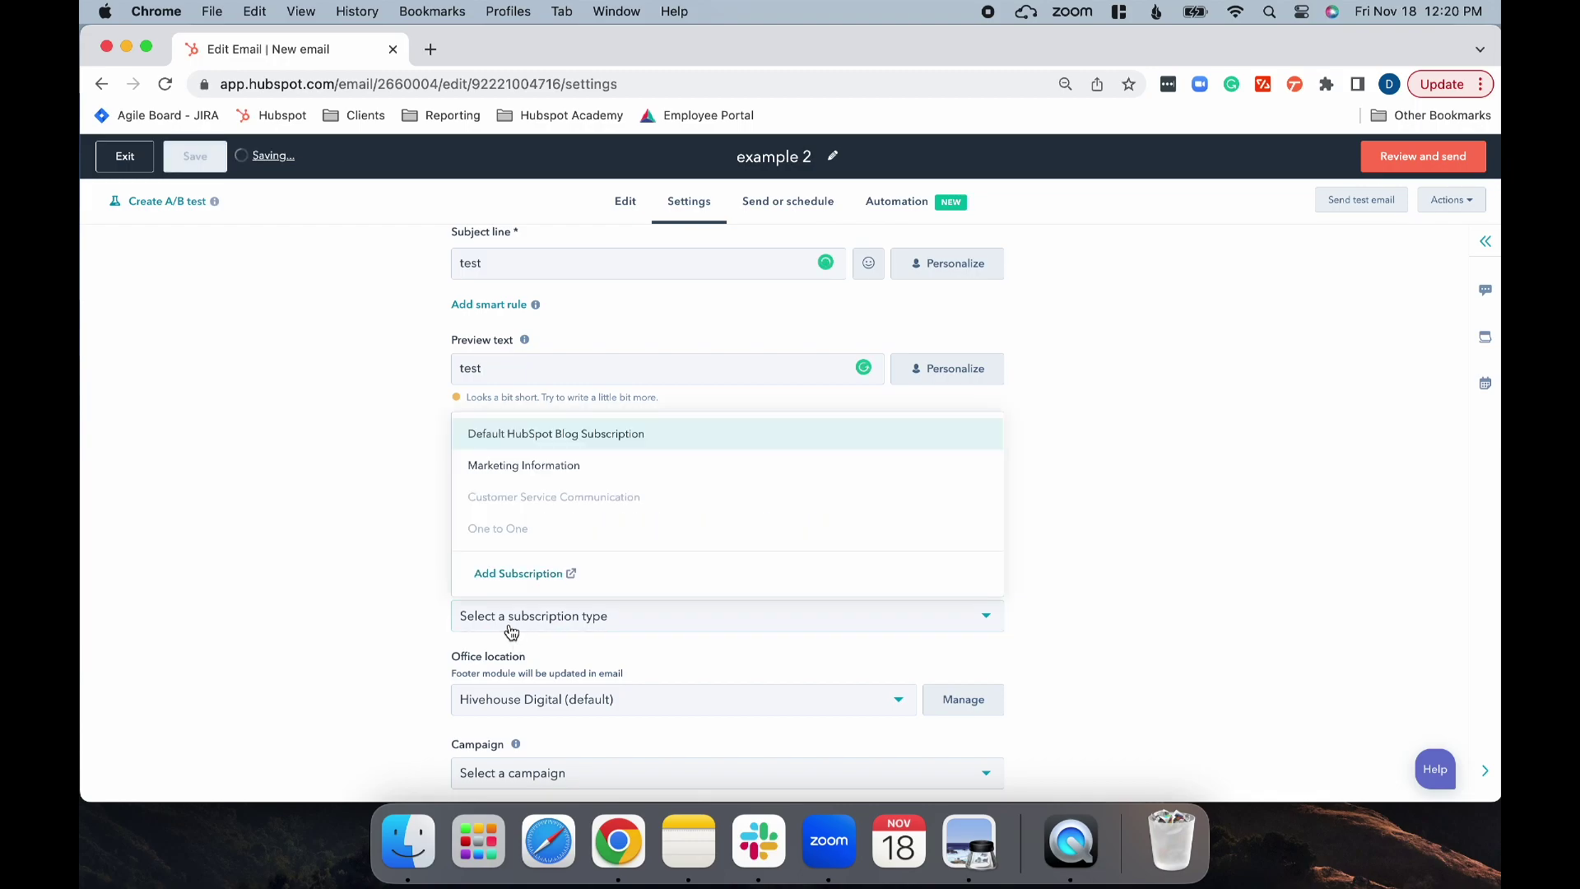
{"action": "left_click", "coordinate": [524, 467]}
{"action": "left_click", "coordinate": [523, 674]}
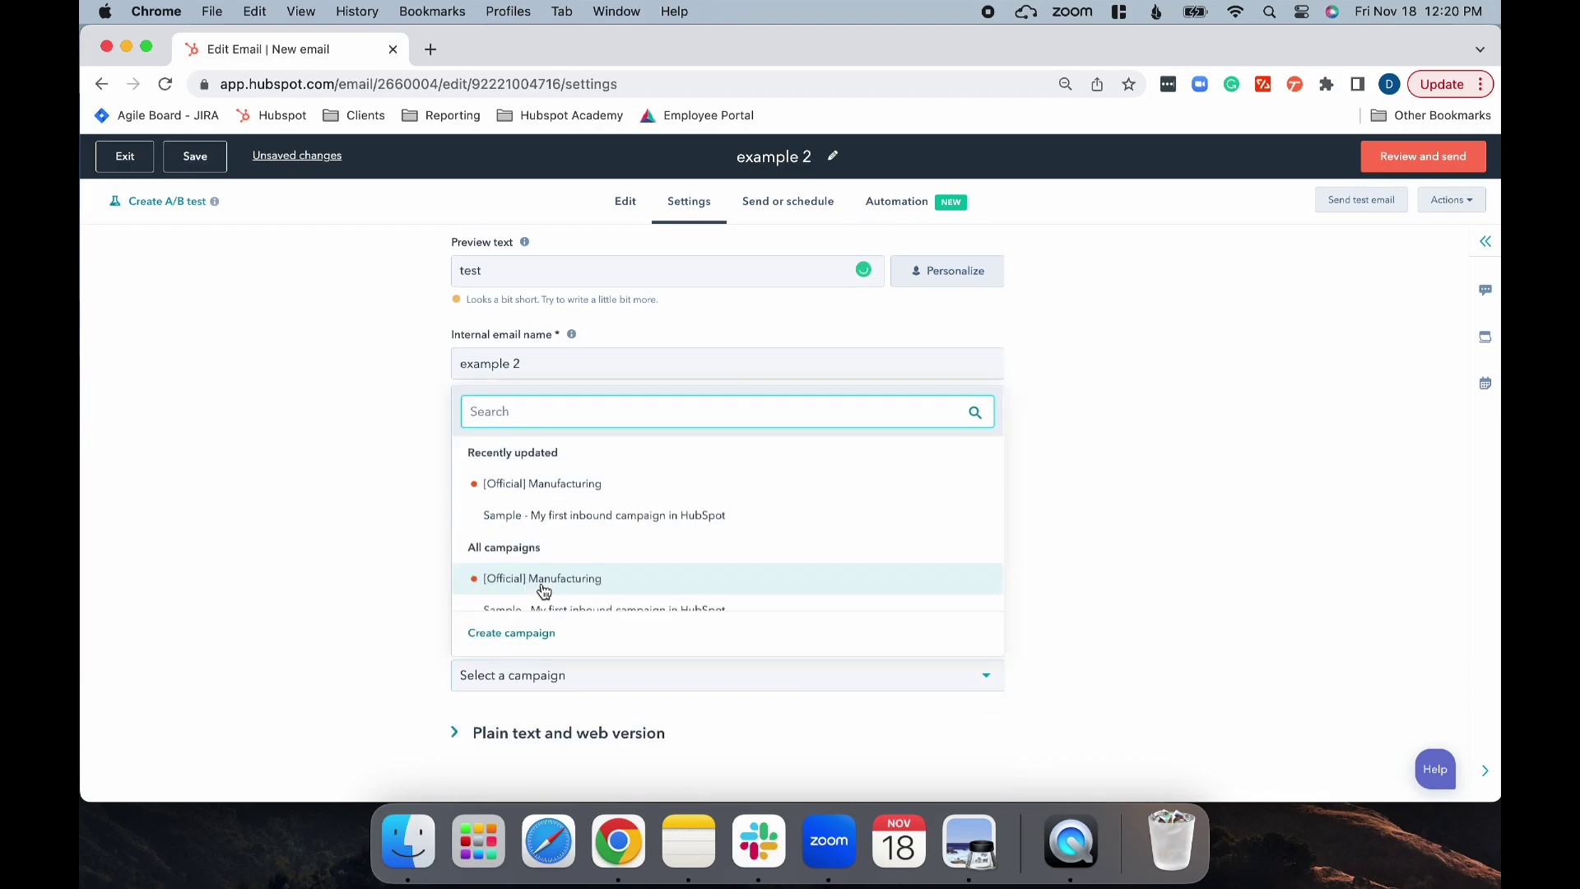
{"action": "left_click", "coordinate": [536, 483]}
{"action": "left_click", "coordinate": [628, 208]}
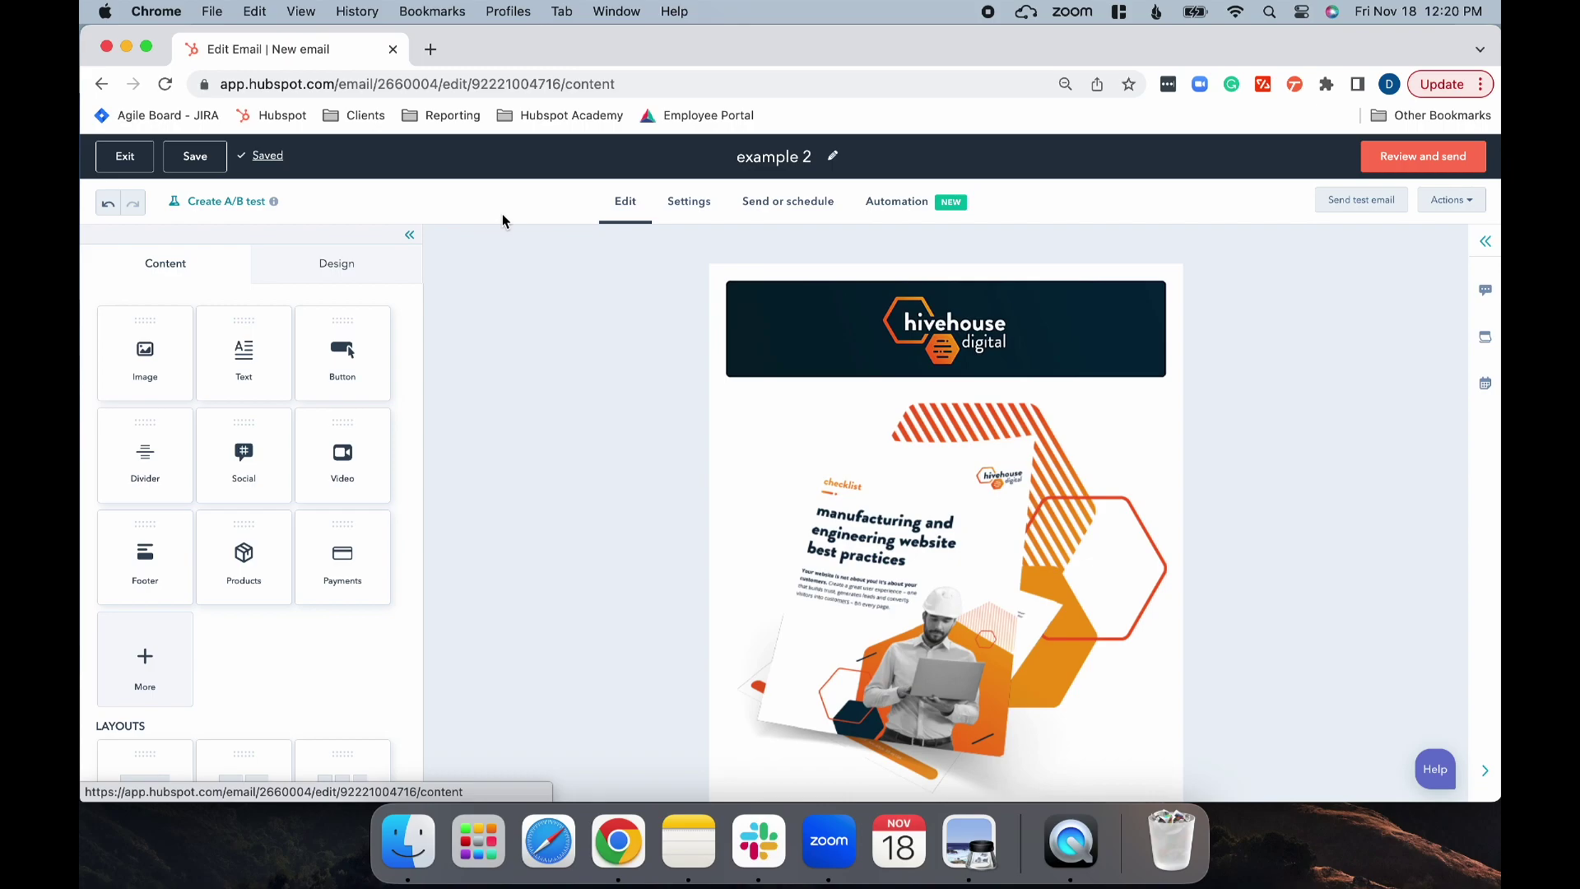
Start an A/B test naming version B 'images', keeping the 25% / 25% recipient split
{"action": "left_click", "coordinate": [247, 204]}
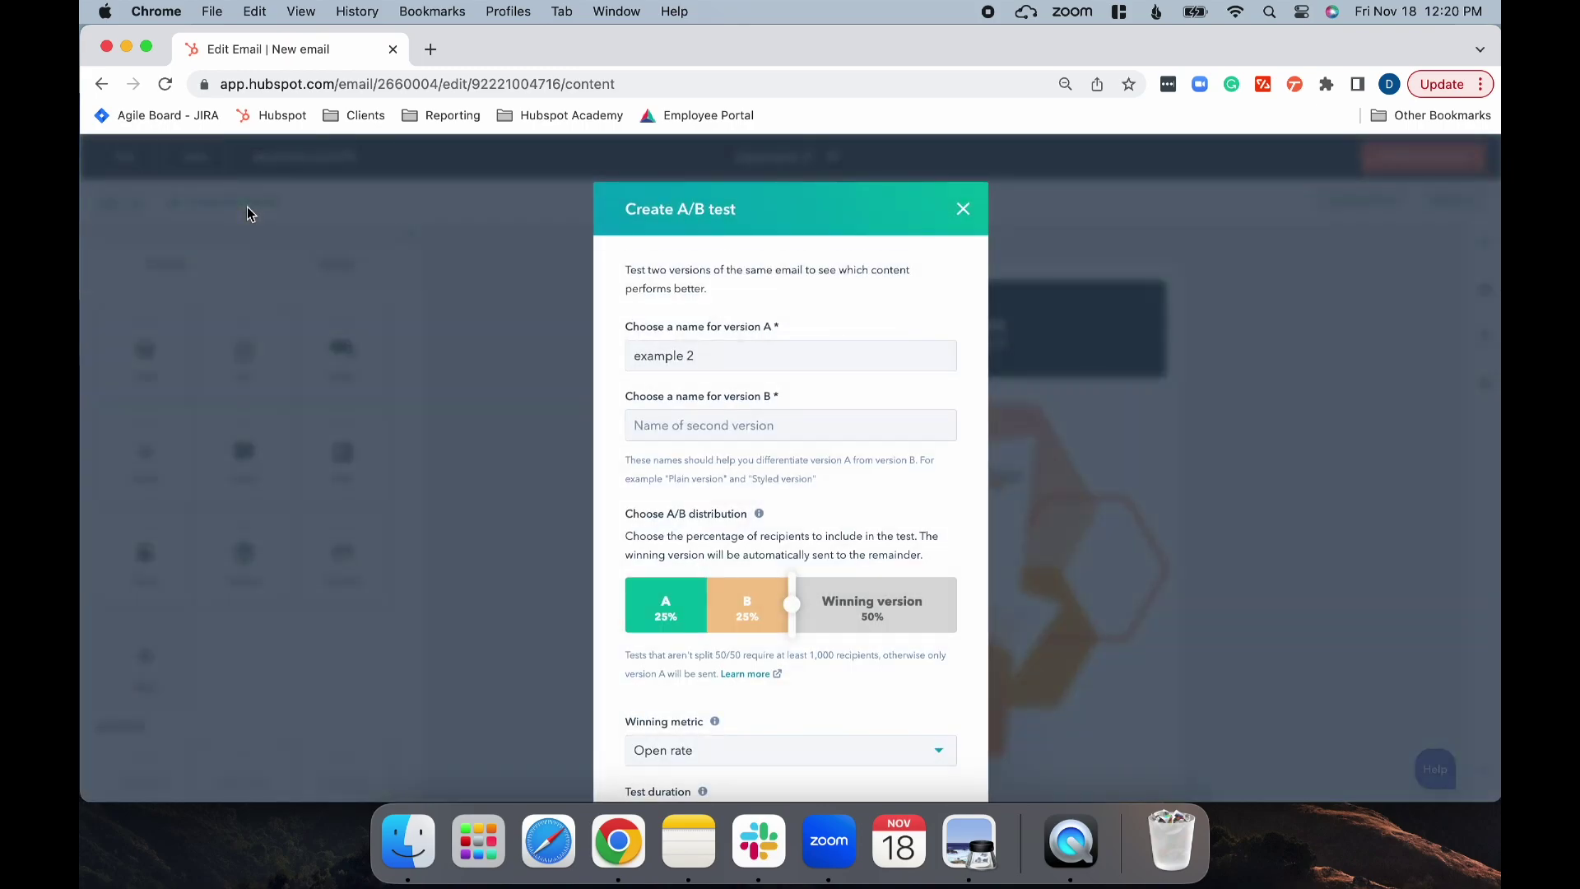
{"action": "left_click", "coordinate": [667, 432]}
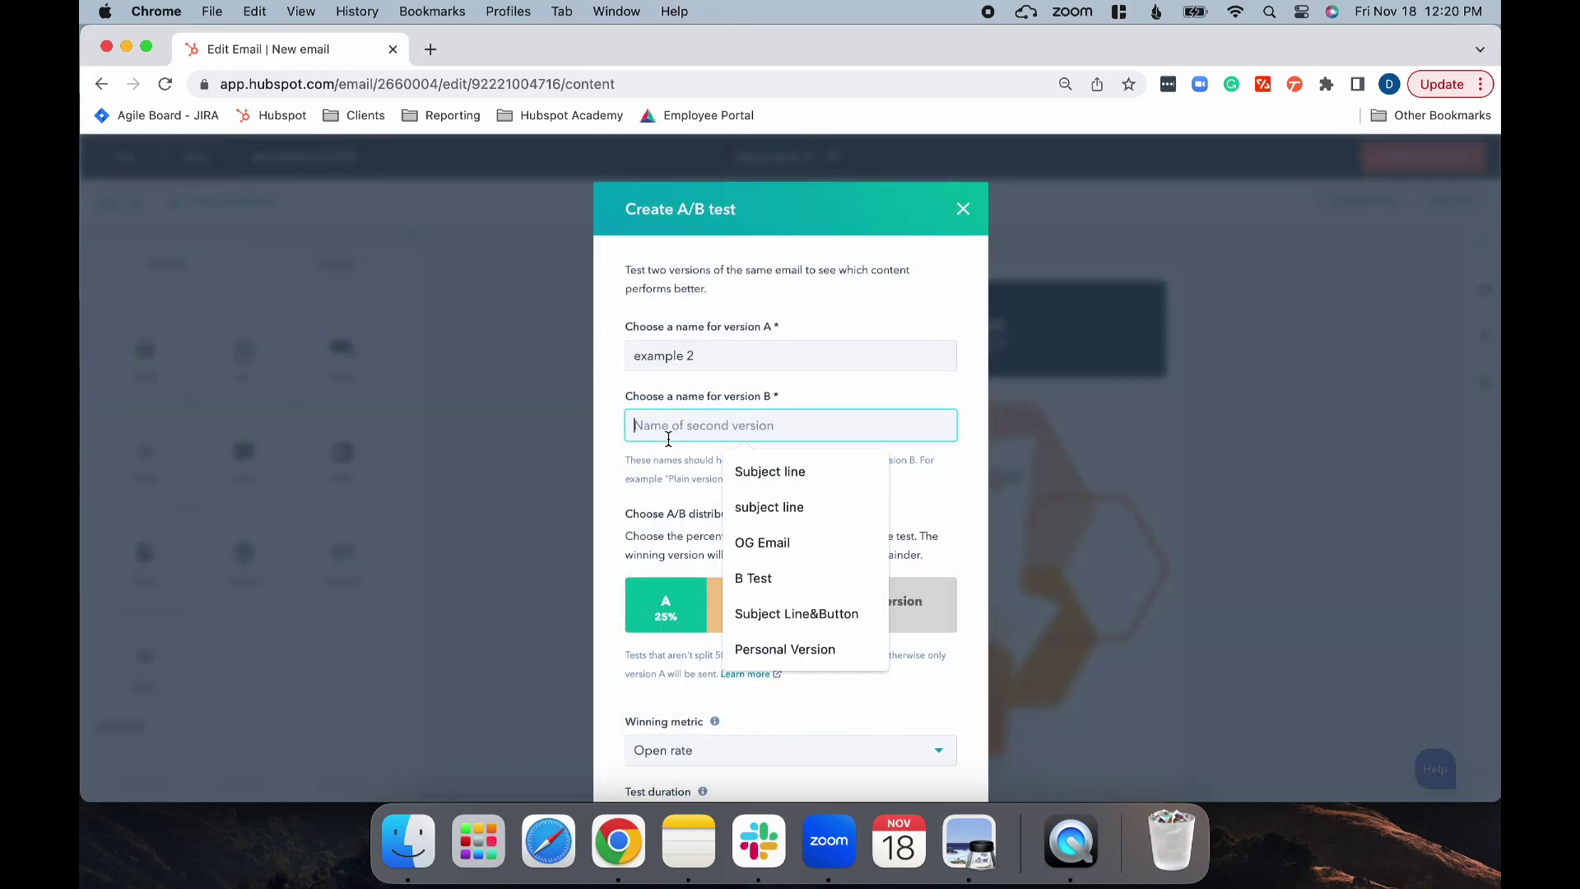
{"action": "type", "text": "images"}
{"action": "scroll", "coordinate": [835, 557], "scroll_direction": "down", "scroll_amount": 3}
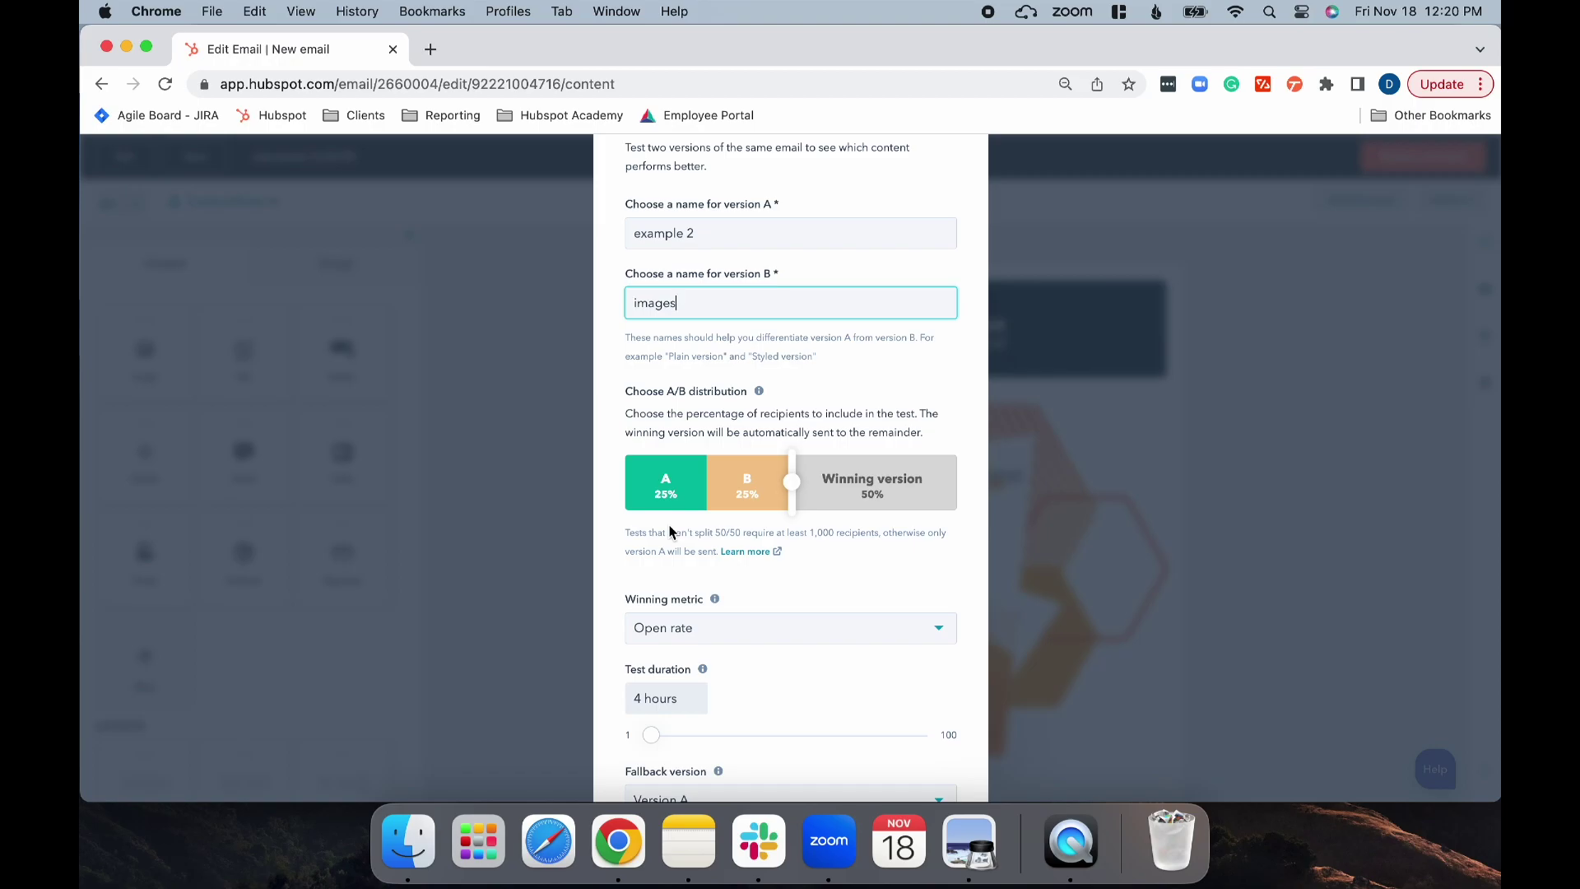
{"action": "mouse_move", "coordinate": [792, 479]}
{"action": "left_mouse_down"}
{"action": "mouse_move", "coordinate": [872, 487]}
{"action": "mouse_move", "coordinate": [778, 491]}
{"action": "mouse_move", "coordinate": [794, 491]}
{"action": "left_mouse_up"}
{"action": "scroll", "coordinate": [795, 492], "scroll_direction": "down", "scroll_amount": 3}
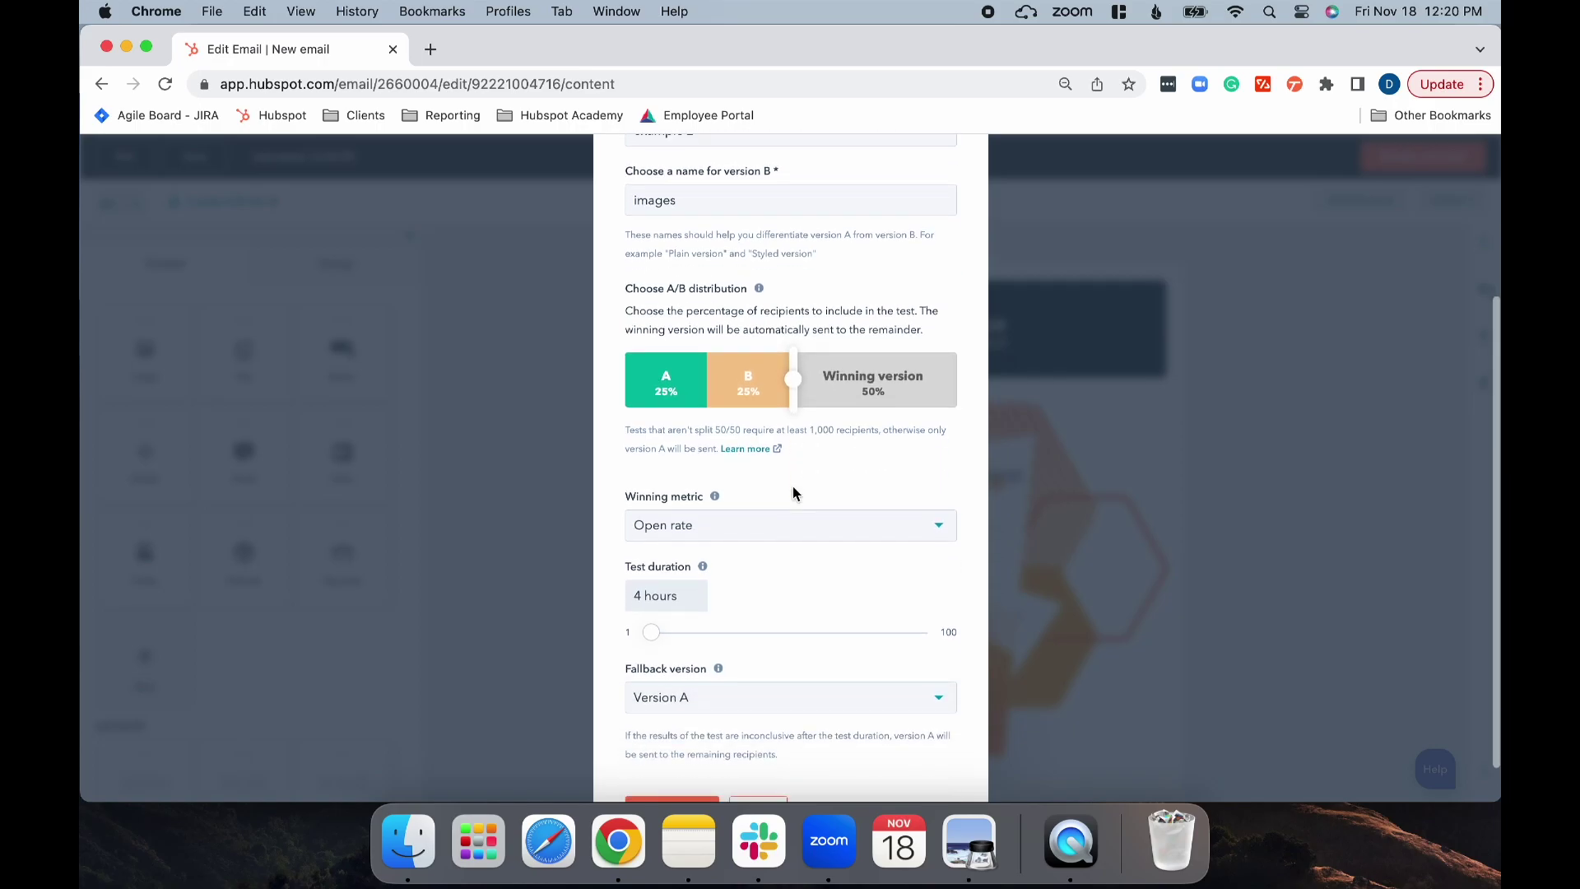
Choose Click through rate as winning metric, 4-hour duration, Version A fallback, and create the test
{"action": "left_click", "coordinate": [747, 535]}
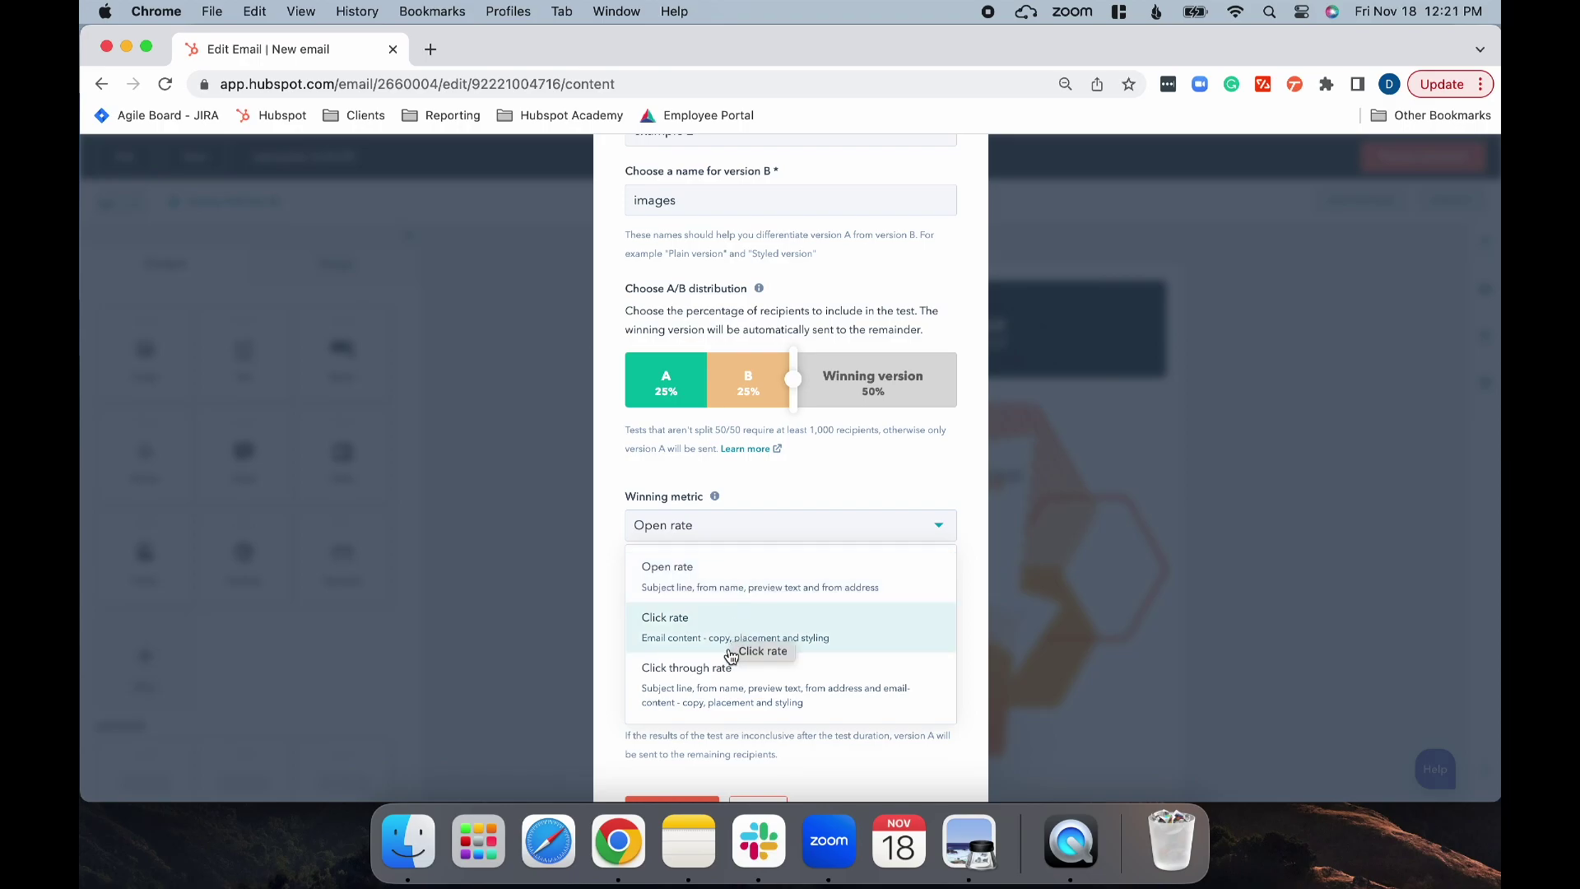
{"action": "left_click", "coordinate": [729, 677]}
{"action": "scroll", "coordinate": [725, 689], "scroll_direction": "down", "scroll_amount": 1}
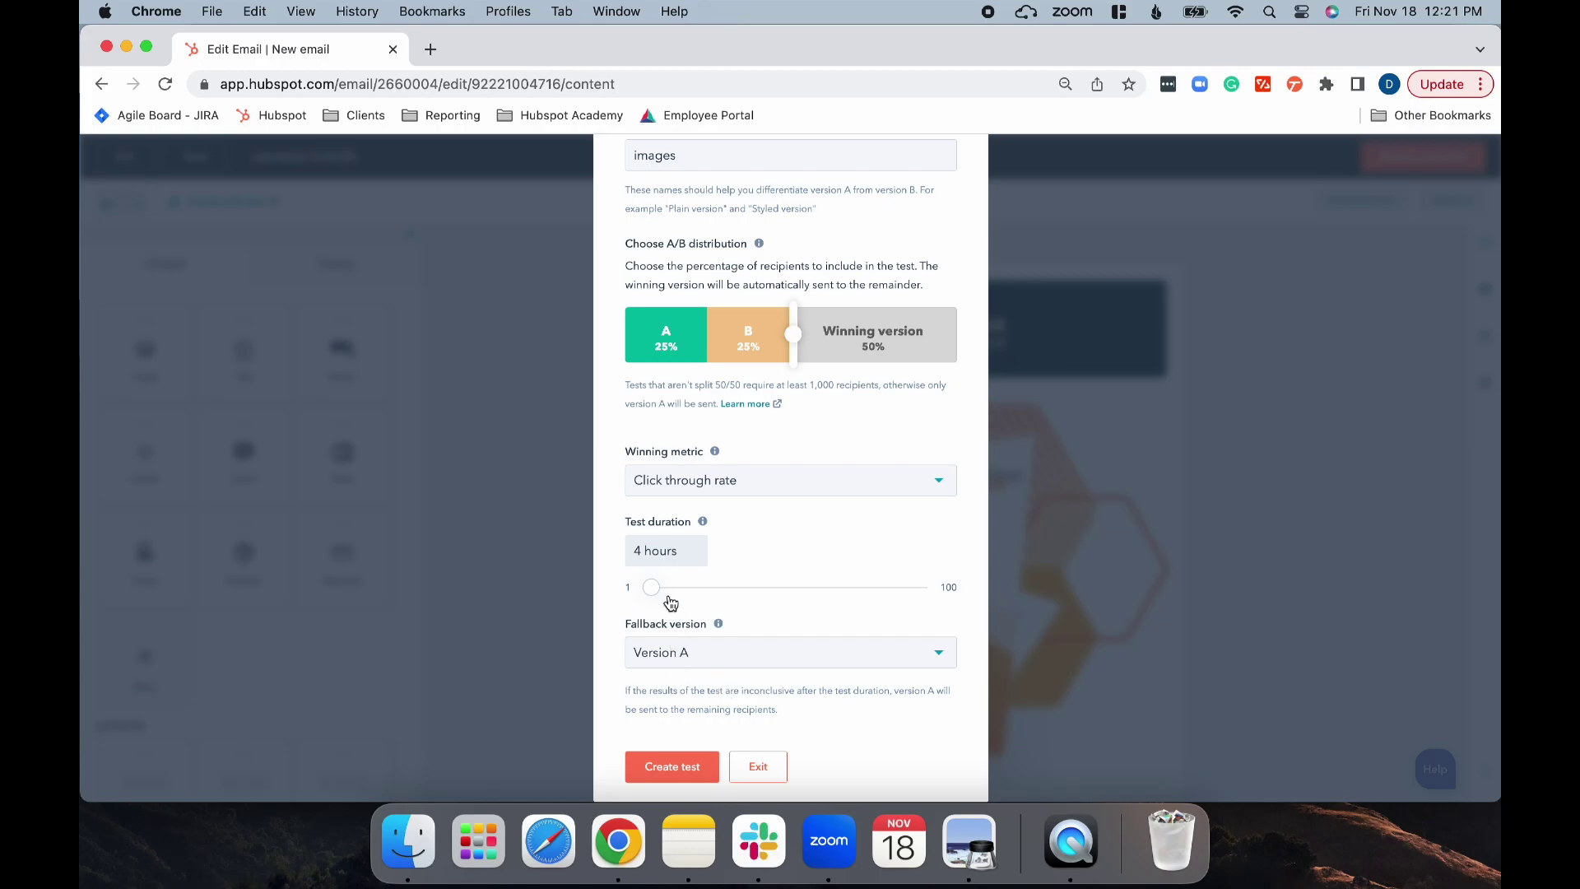
{"action": "mouse_move", "coordinate": [651, 586]}
{"action": "left_mouse_down"}
{"action": "mouse_move", "coordinate": [752, 591]}
{"action": "mouse_move", "coordinate": [650, 603]}
{"action": "left_mouse_up"}
{"action": "left_click", "coordinate": [828, 661]}
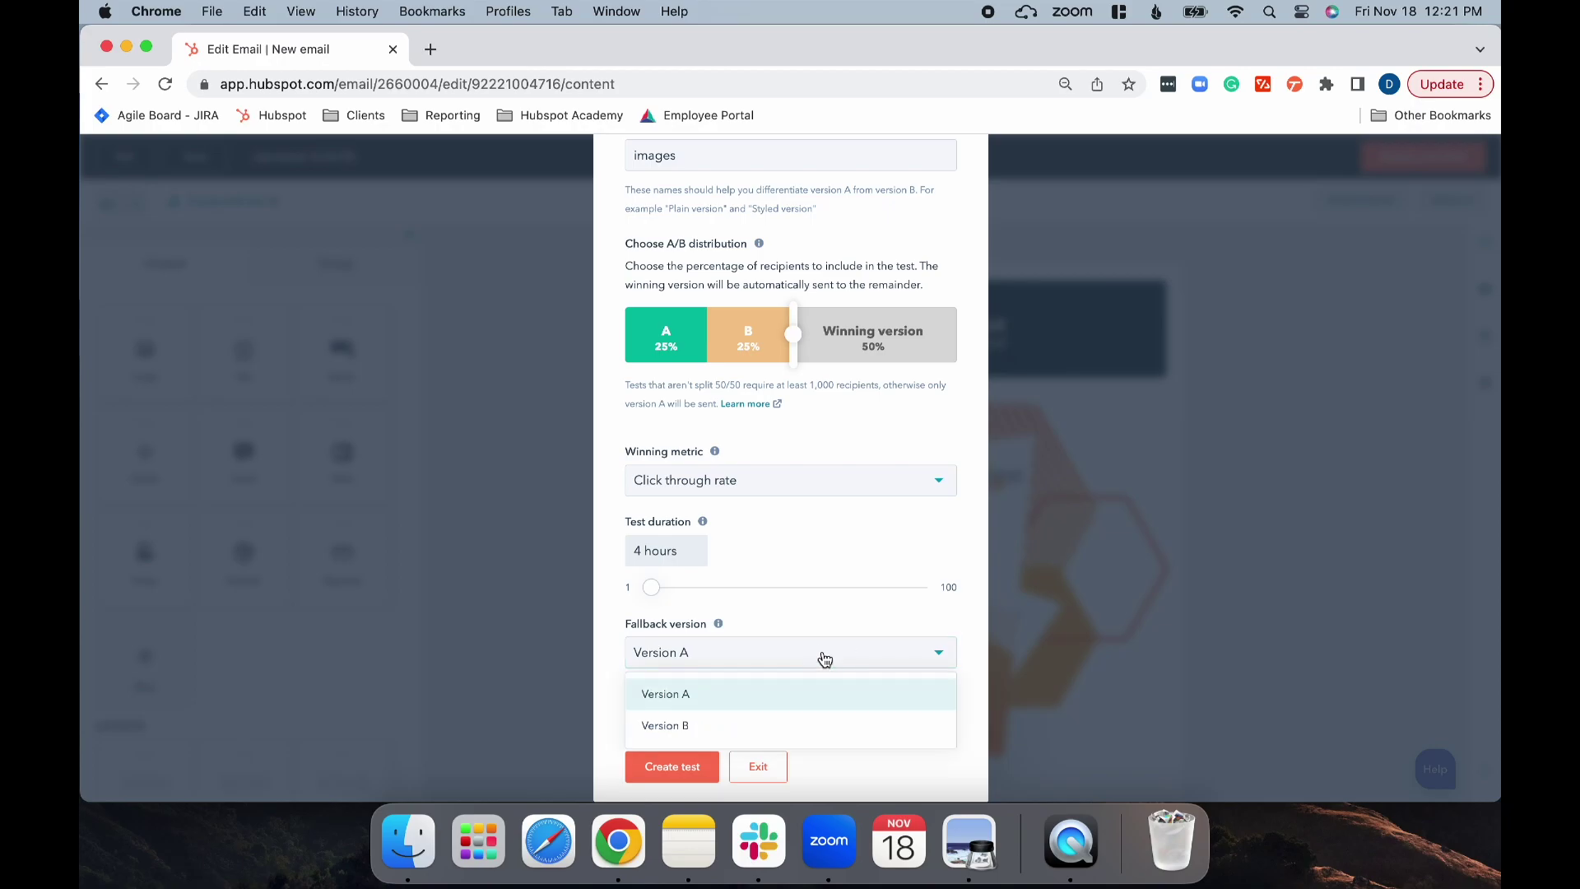
{"action": "left_click", "coordinate": [817, 654]}
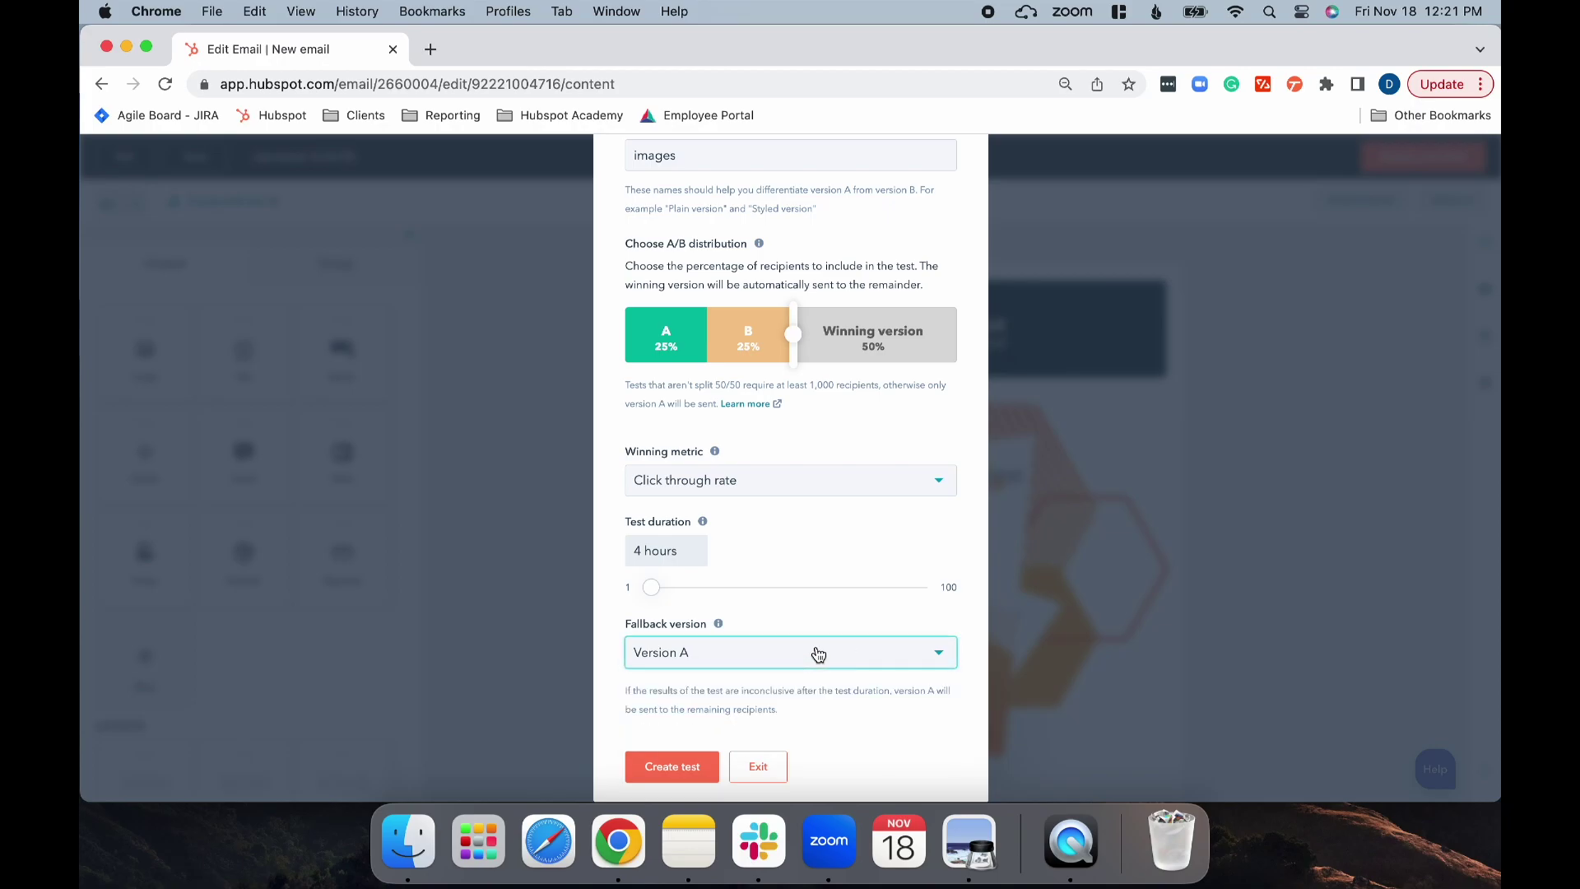
{"action": "left_click", "coordinate": [659, 773]}
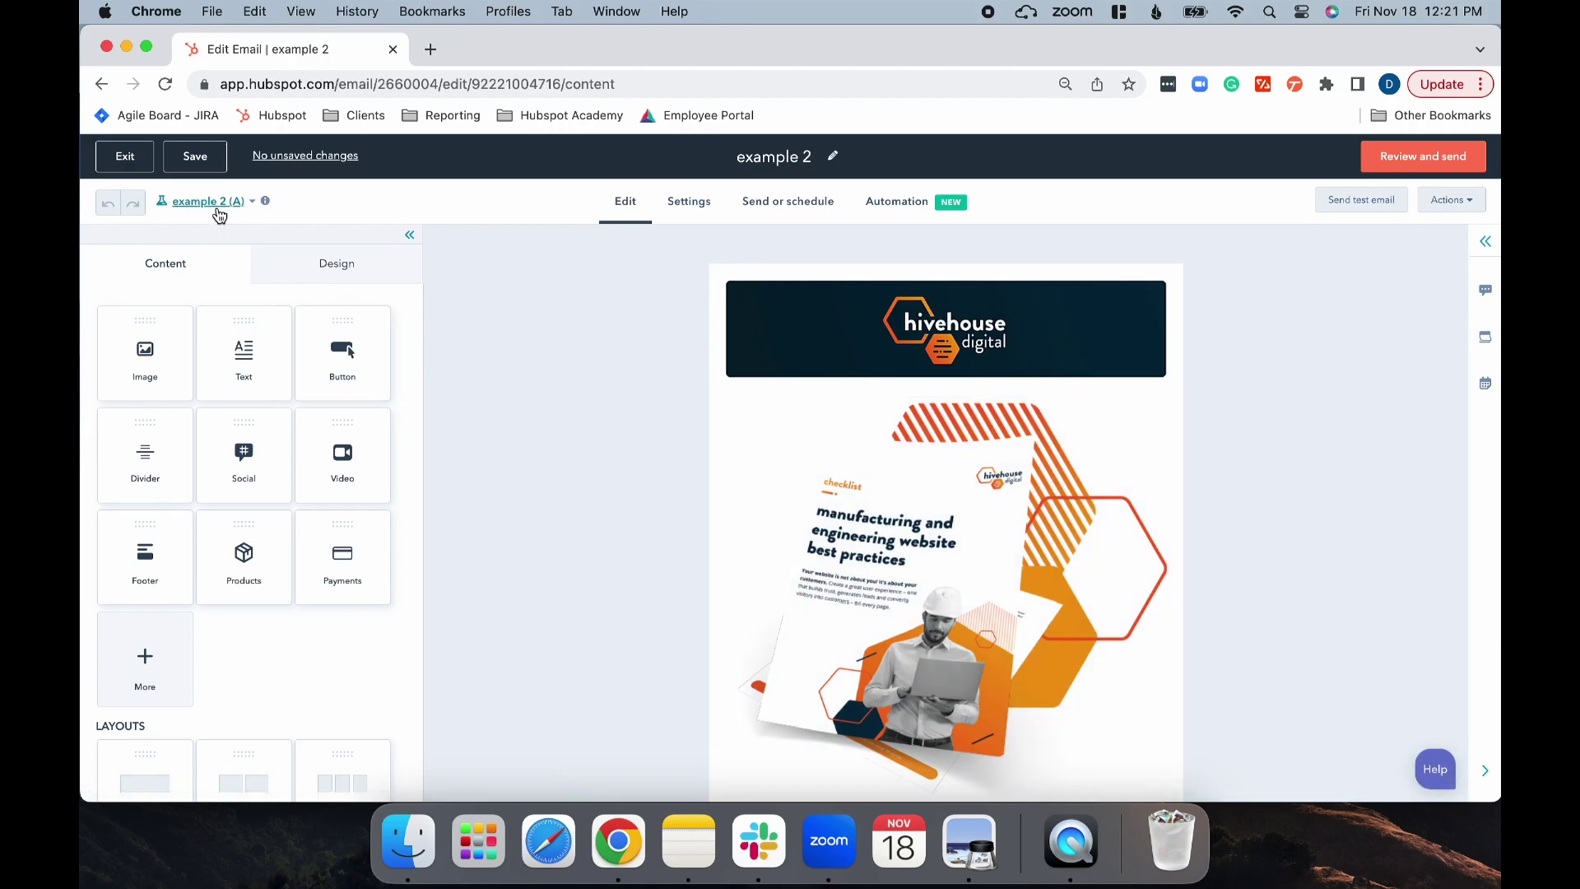
In version B 'images', delete the checklist illustration section, keeping the logo banner and text
{"action": "left_click", "coordinate": [211, 205]}
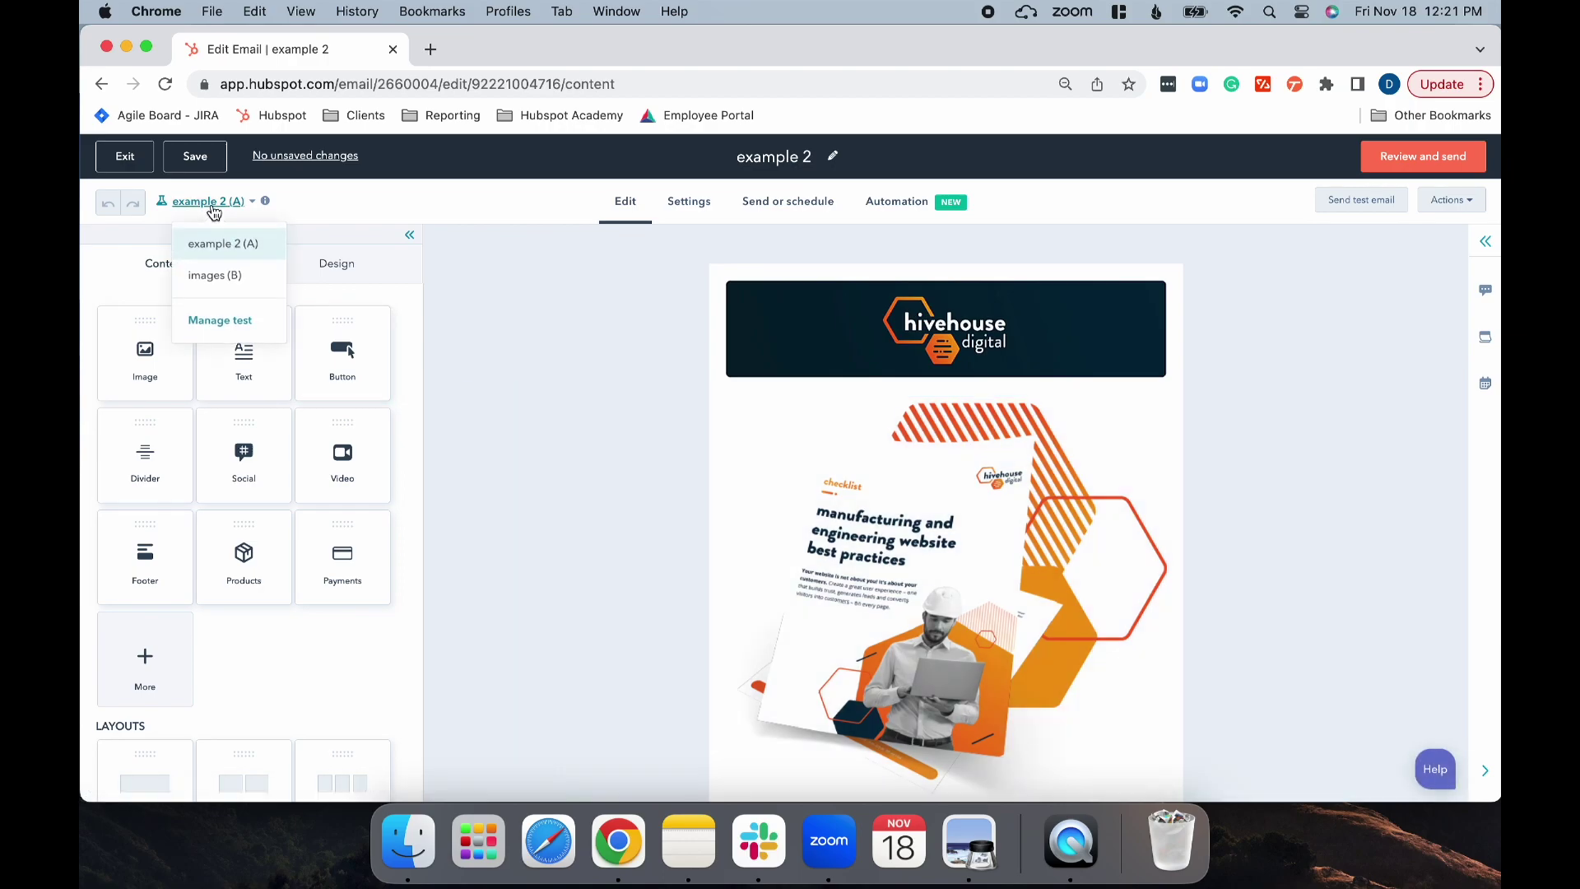
{"action": "left_click", "coordinate": [214, 278]}
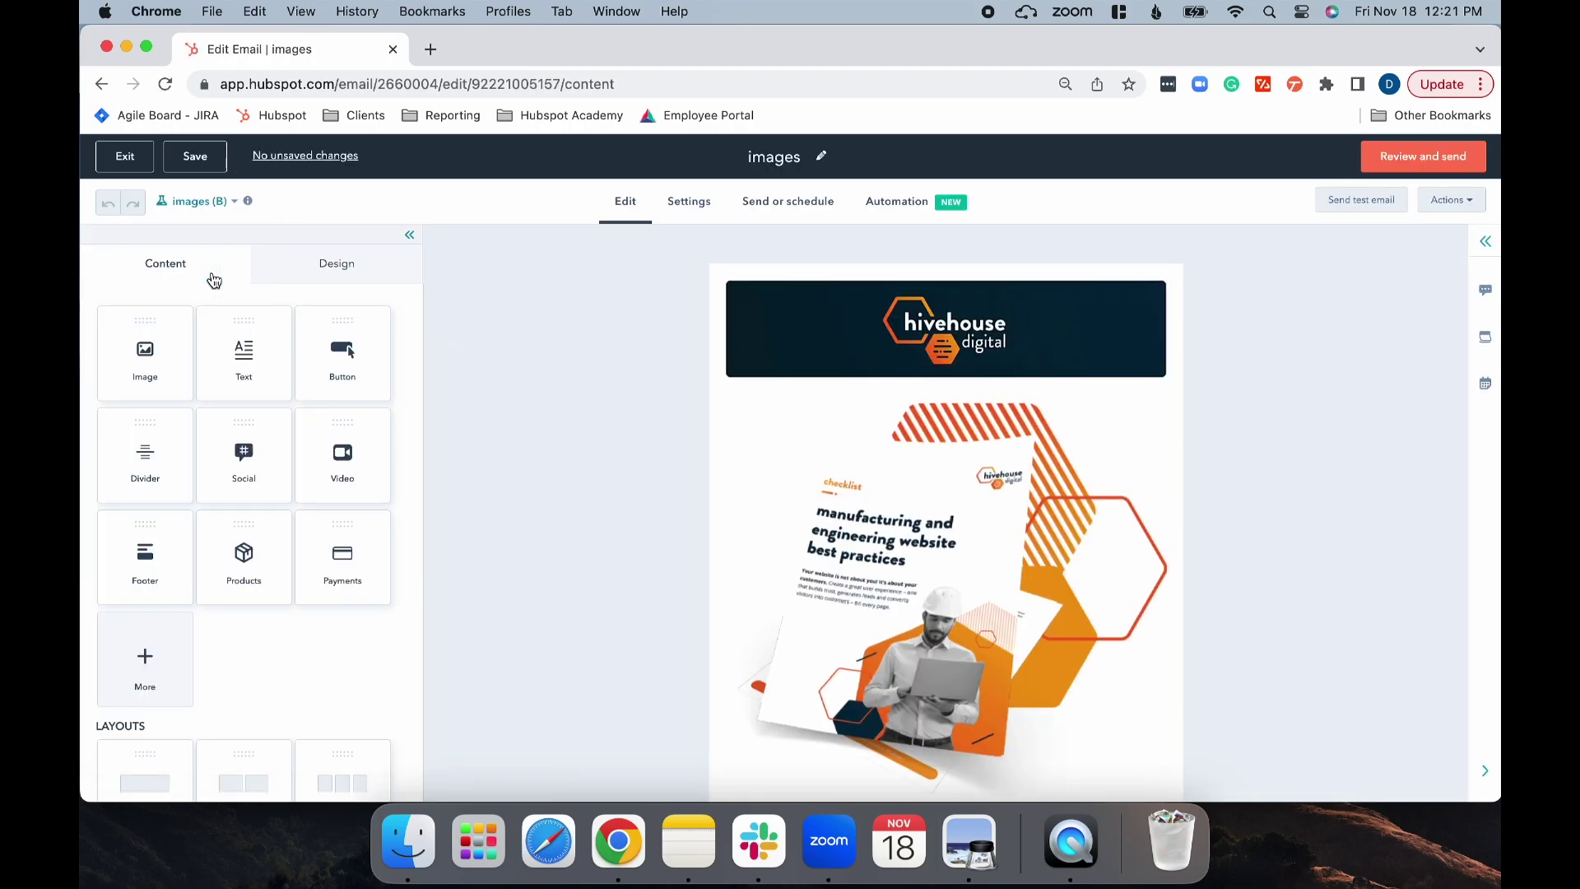
{"action": "mouse_move", "coordinate": [1113, 449]}
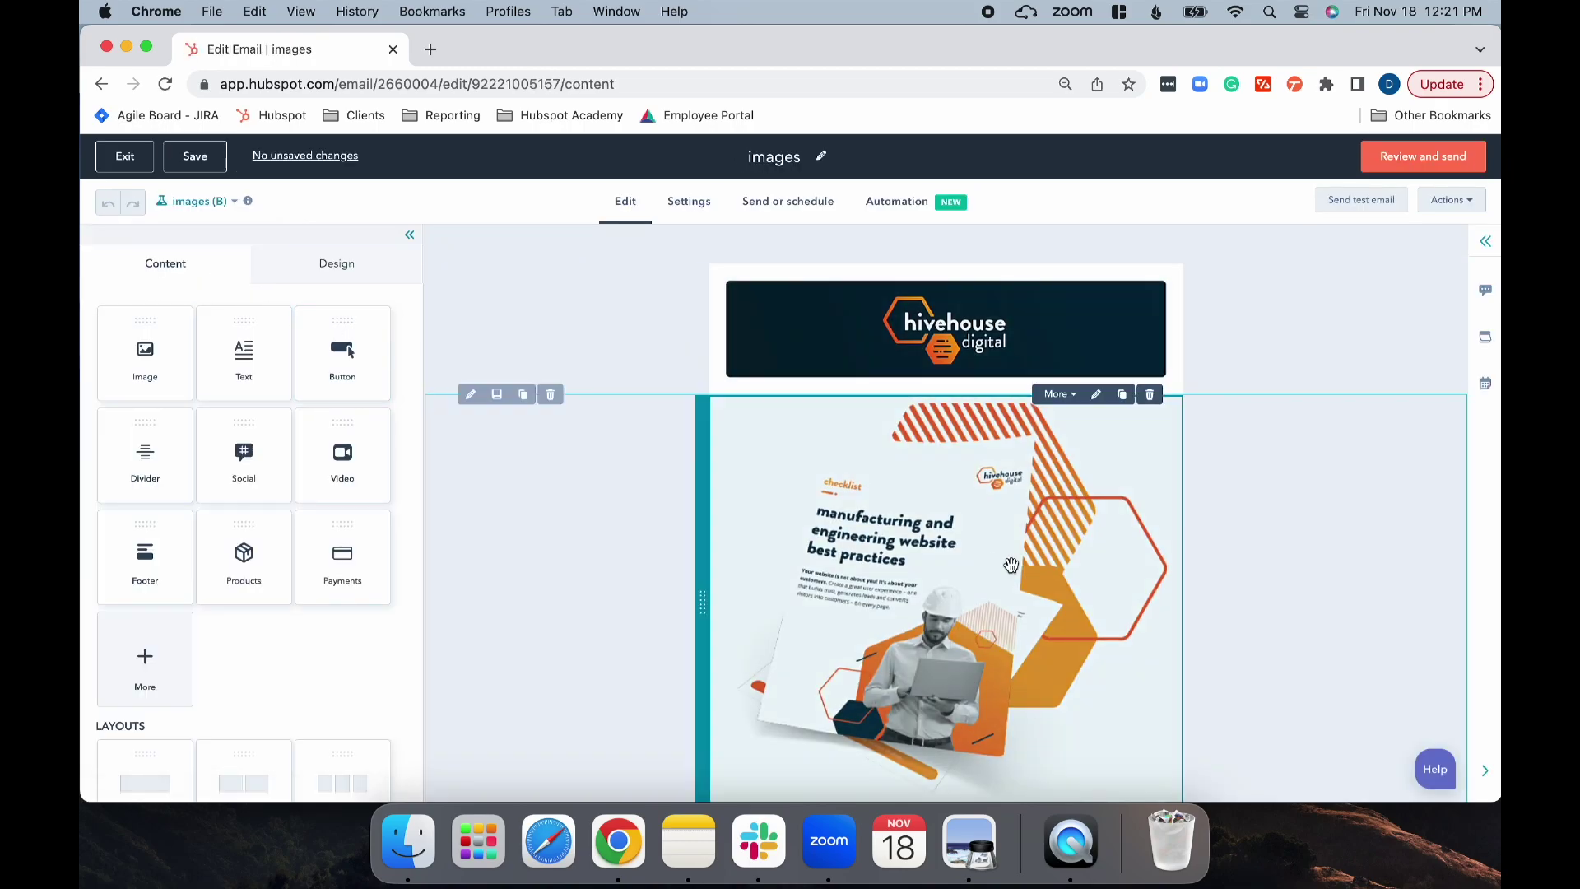
{"action": "left_click", "coordinate": [1152, 397]}
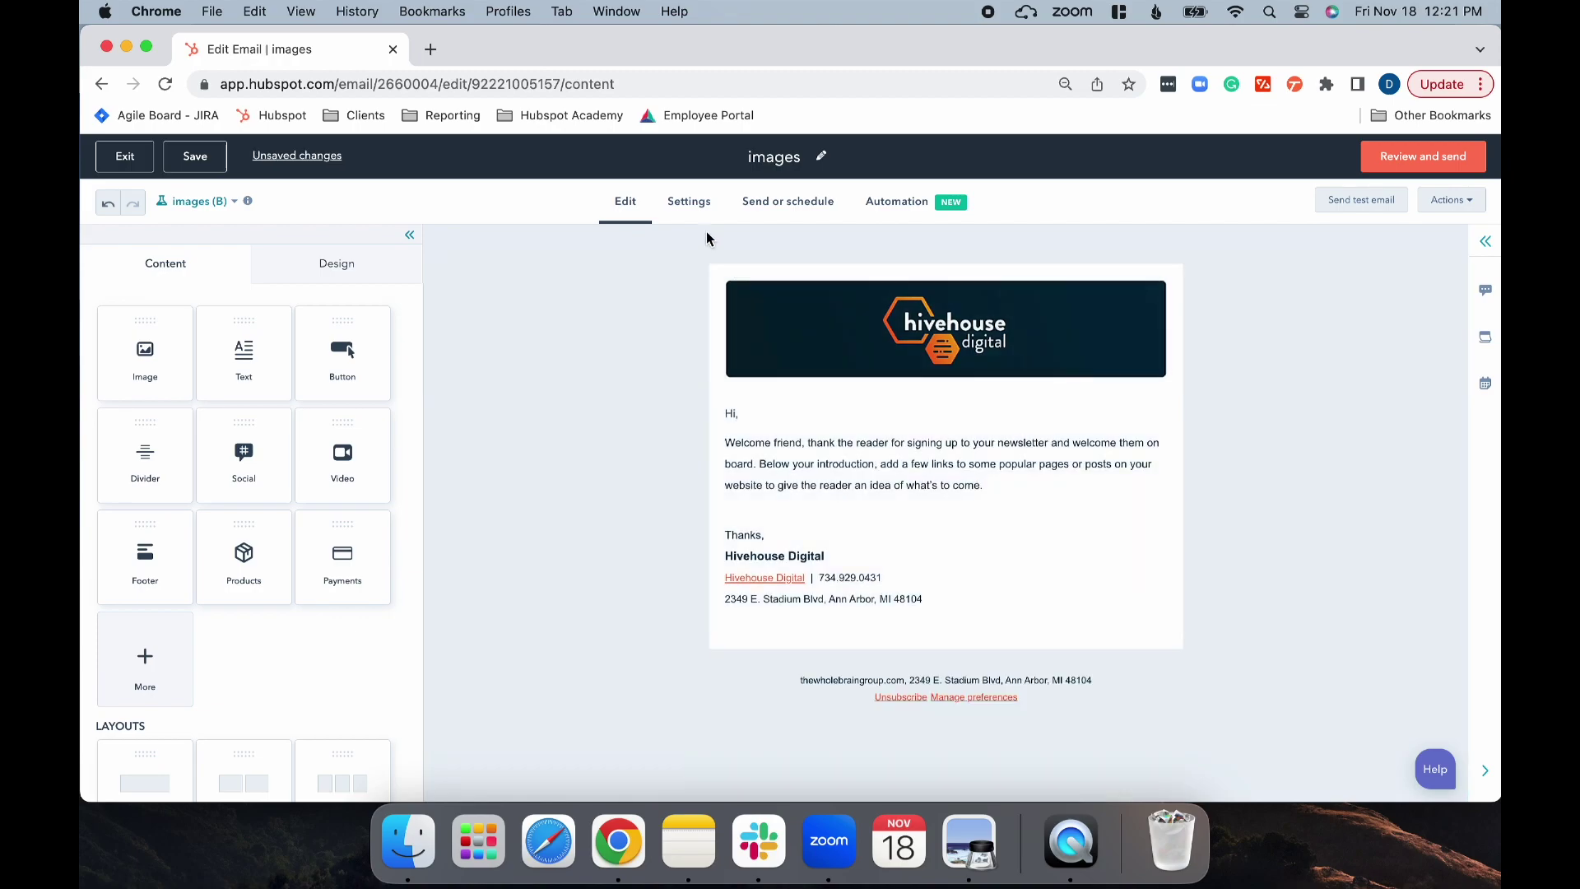
{"action": "left_click", "coordinate": [688, 211]}
{"action": "scroll", "coordinate": [729, 502], "scroll_direction": "down", "scroll_amount": 5}
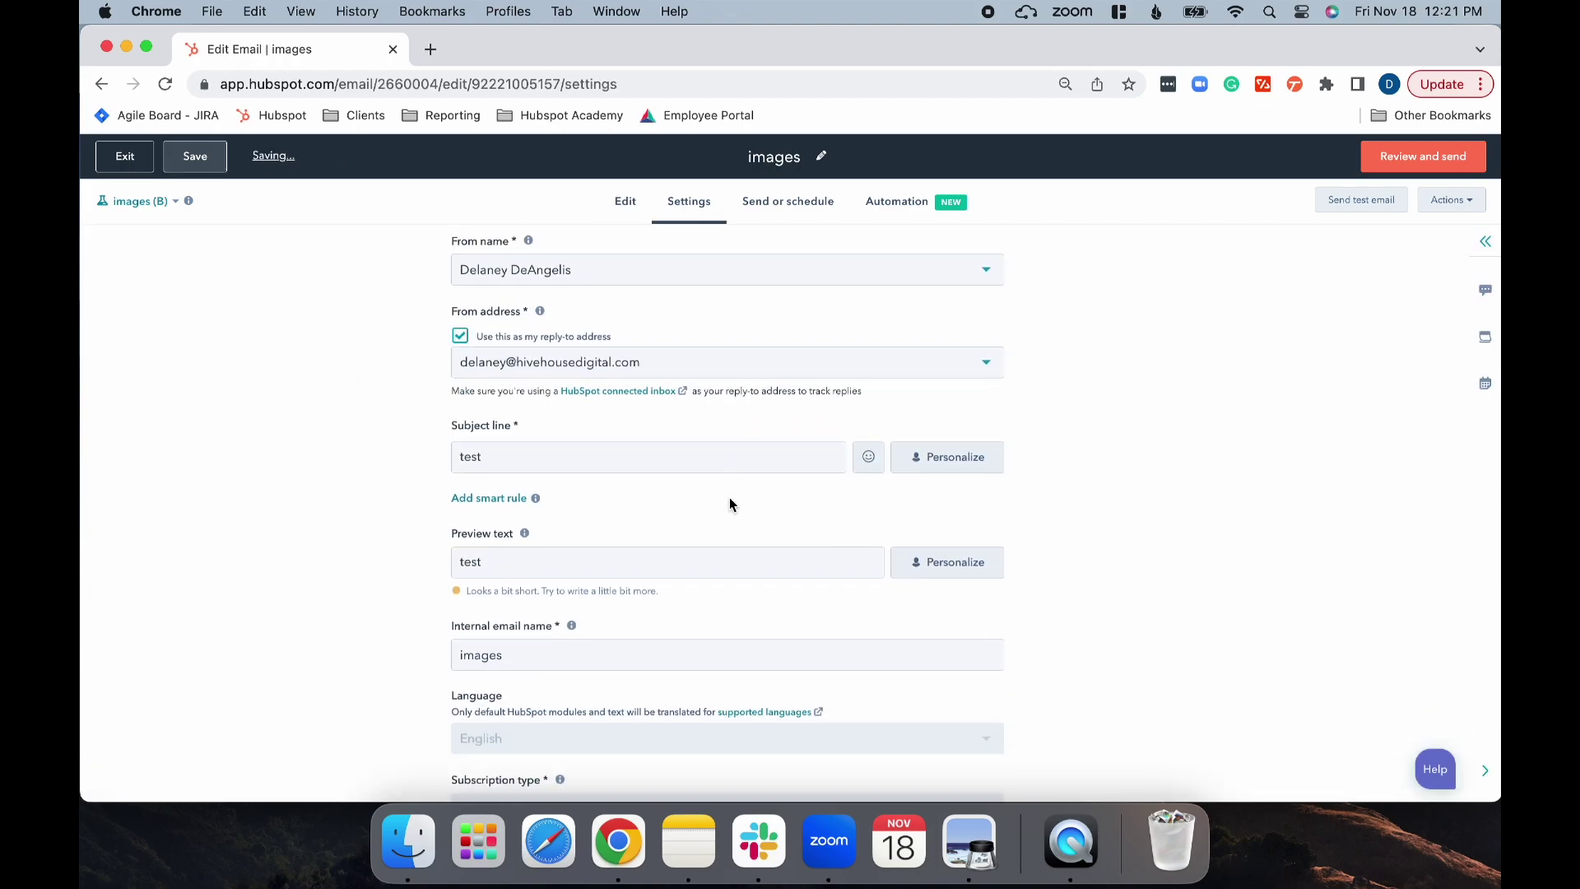
{"action": "scroll", "coordinate": [648, 560], "scroll_direction": "down", "scroll_amount": 2}
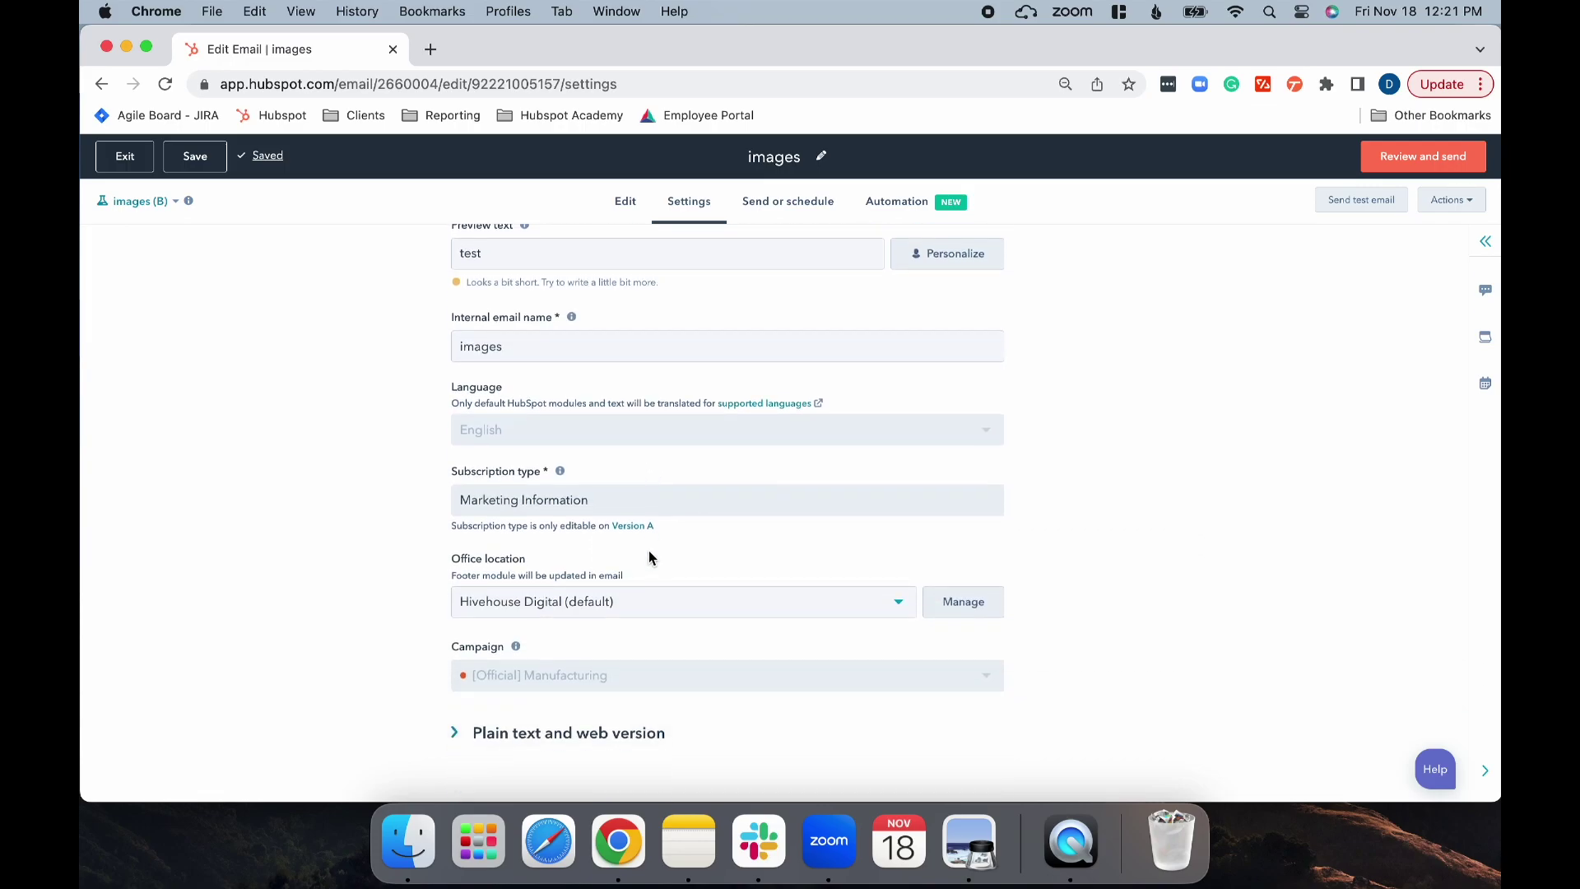
{"action": "scroll", "coordinate": [649, 551], "scroll_direction": "up", "scroll_amount": 7}
{"action": "left_click", "coordinate": [627, 203]}
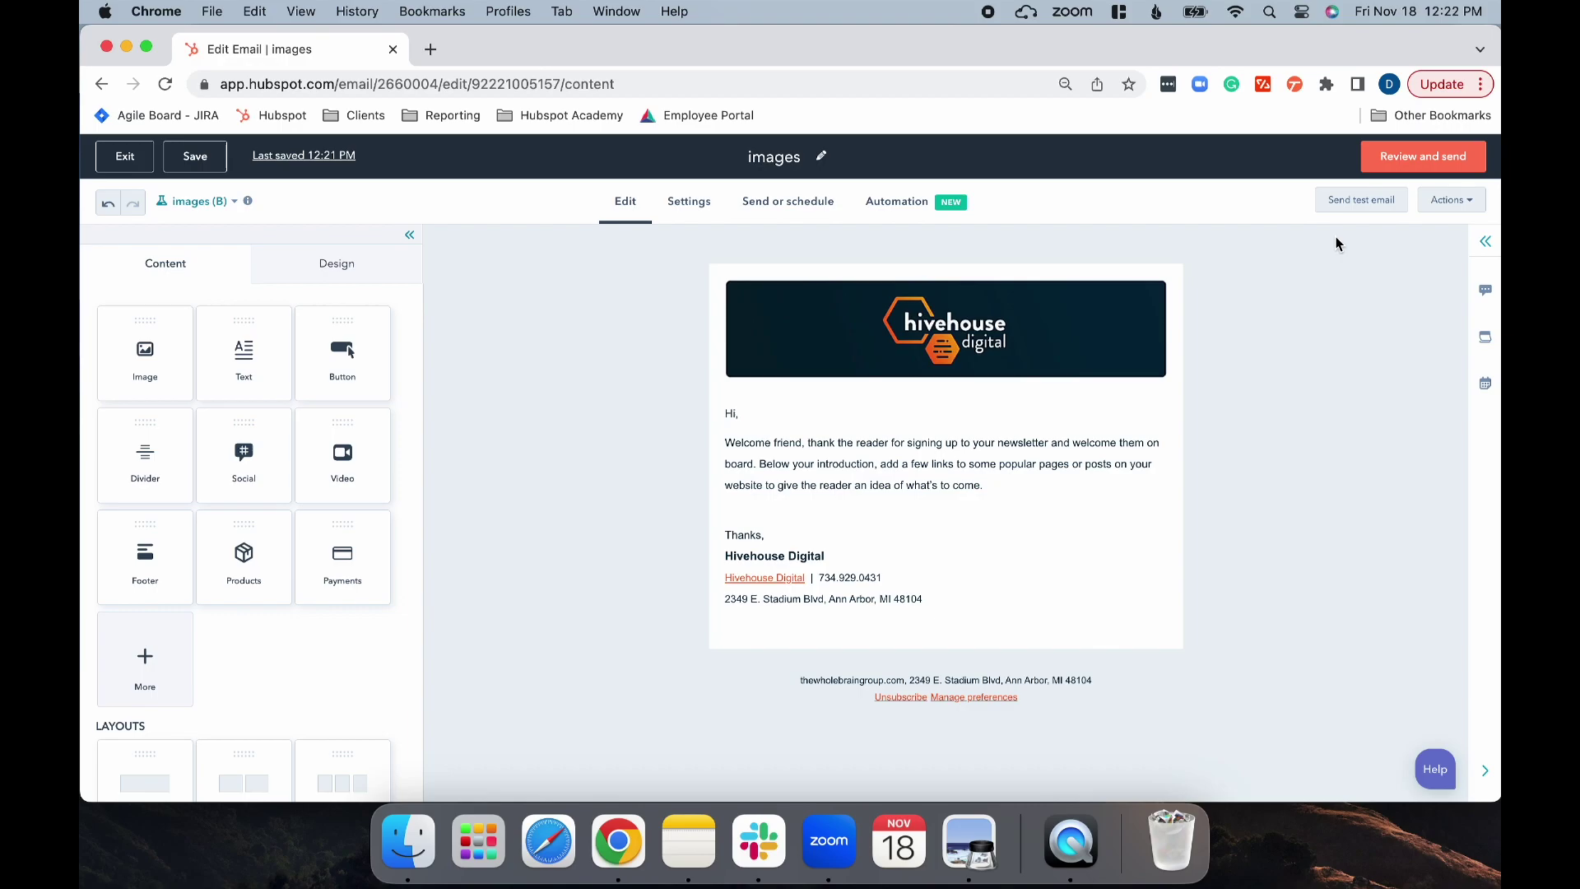
Switch to version A 'example 2' and show its Send or schedule page
{"action": "left_click", "coordinate": [205, 202]}
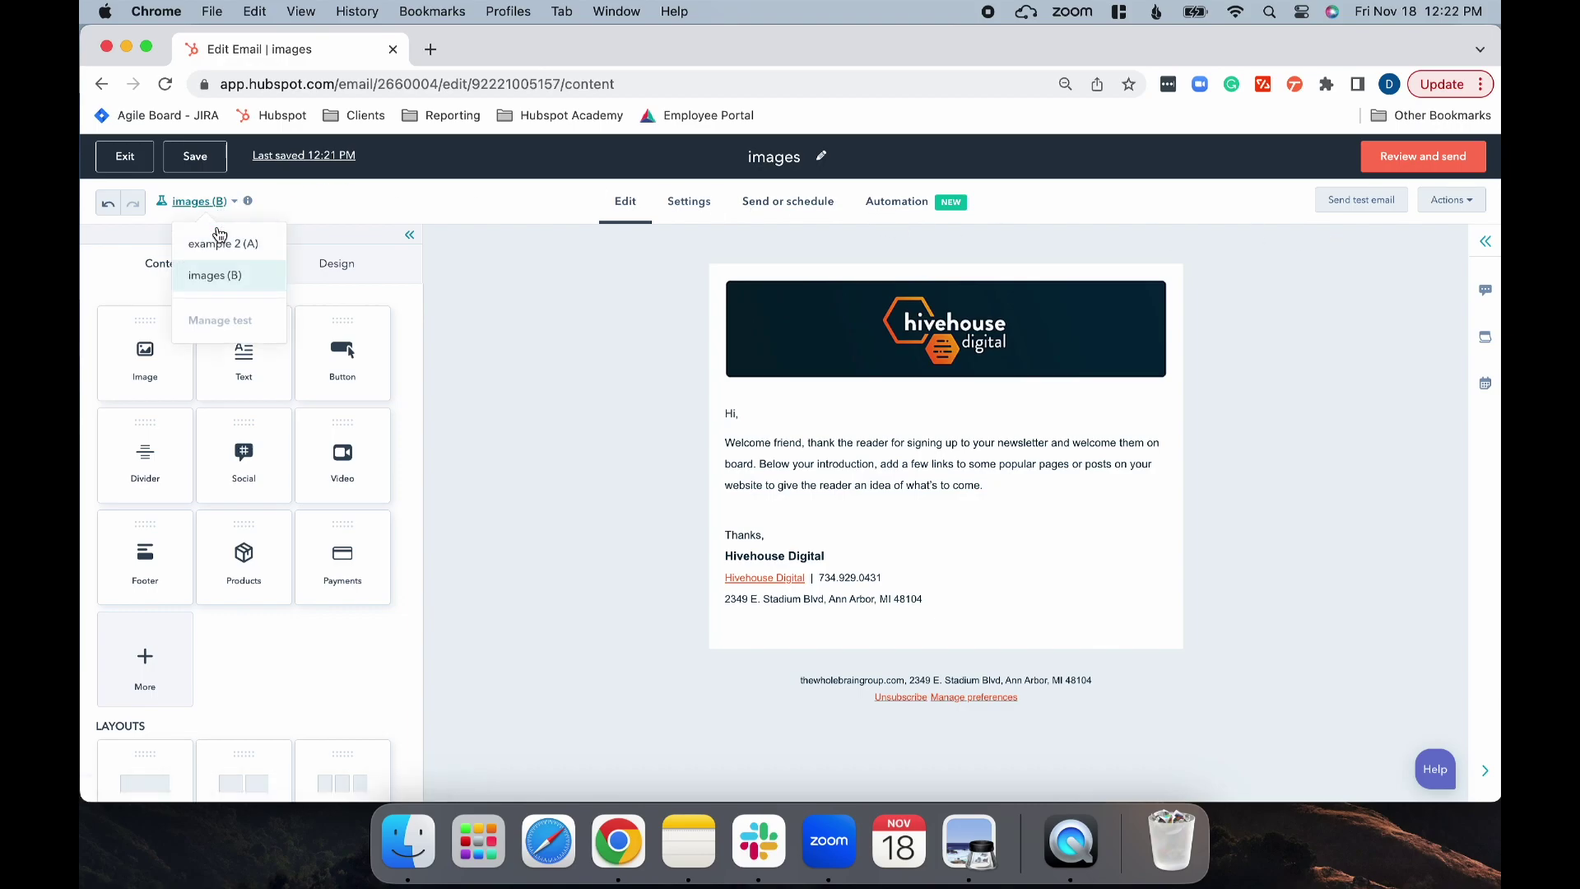
{"action": "left_click", "coordinate": [219, 238]}
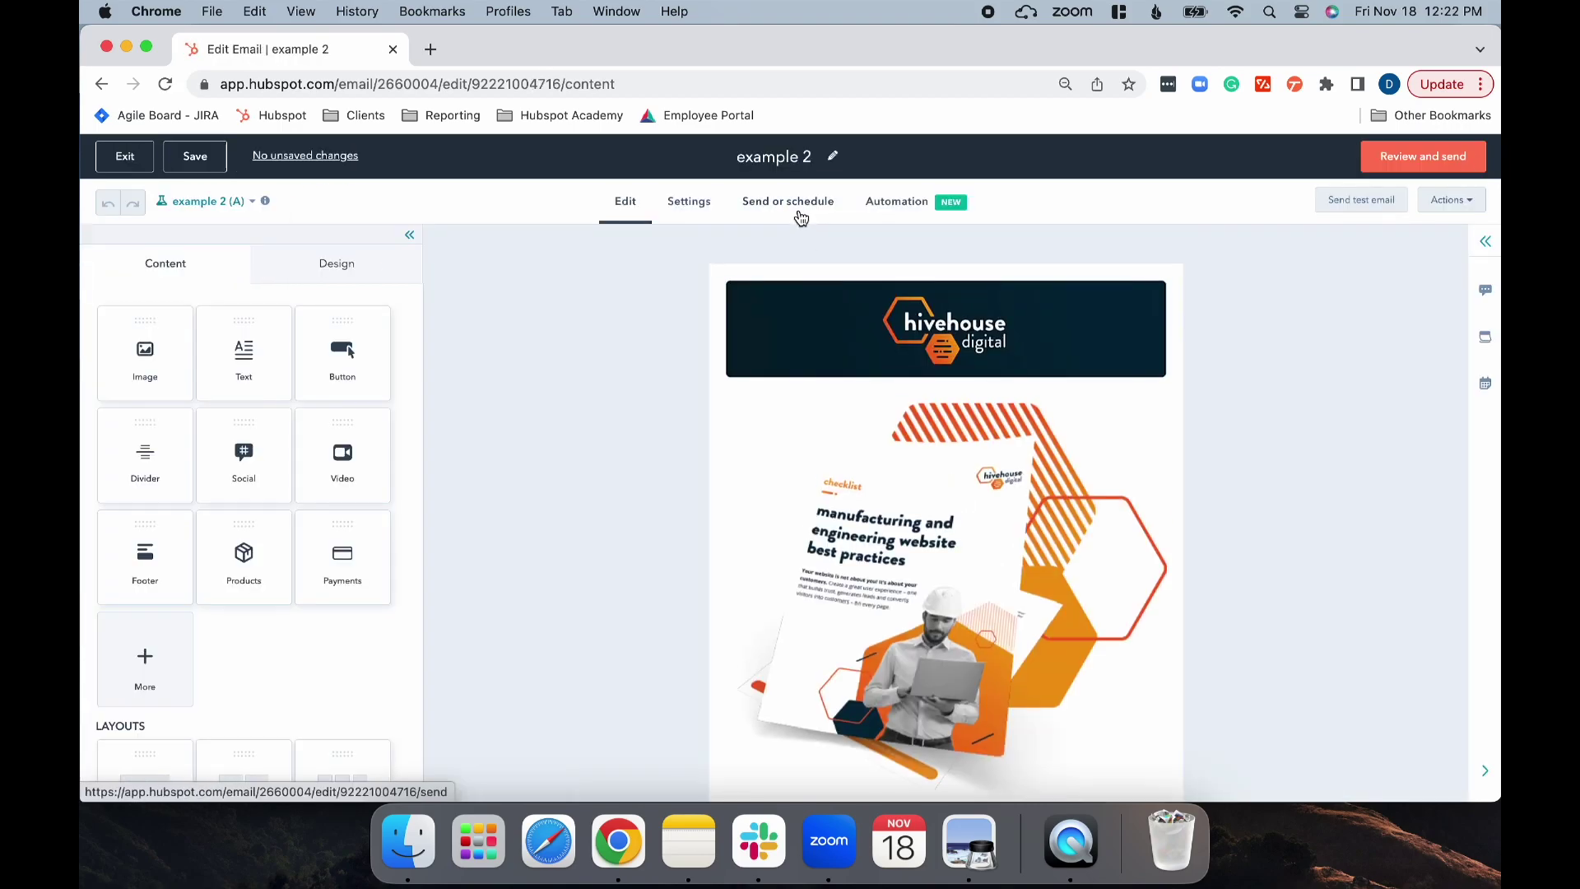
{"action": "left_click", "coordinate": [795, 208]}
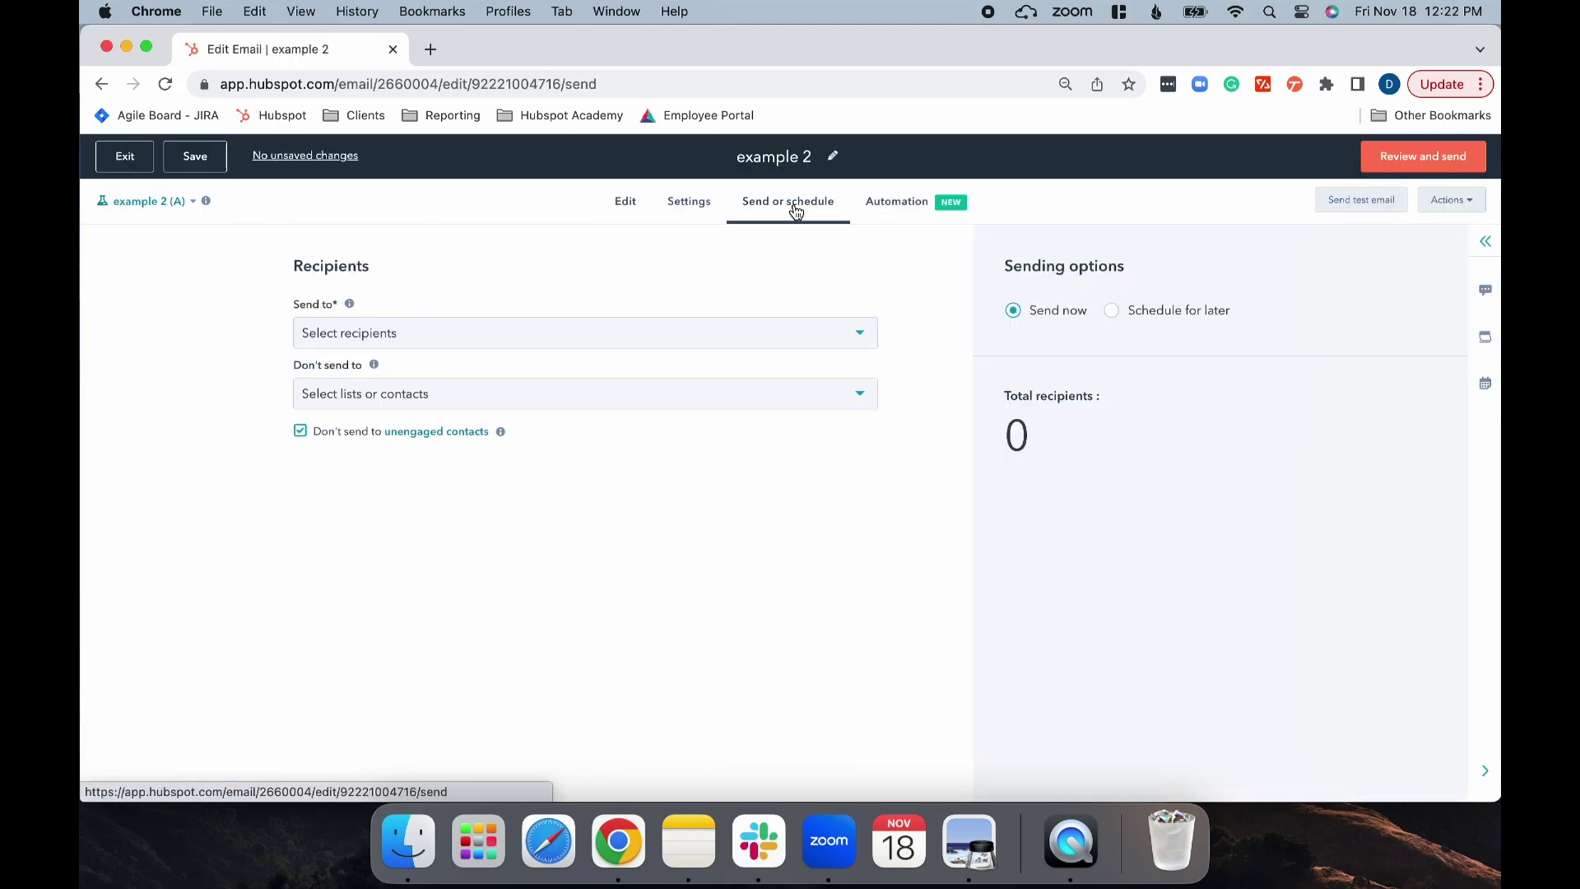